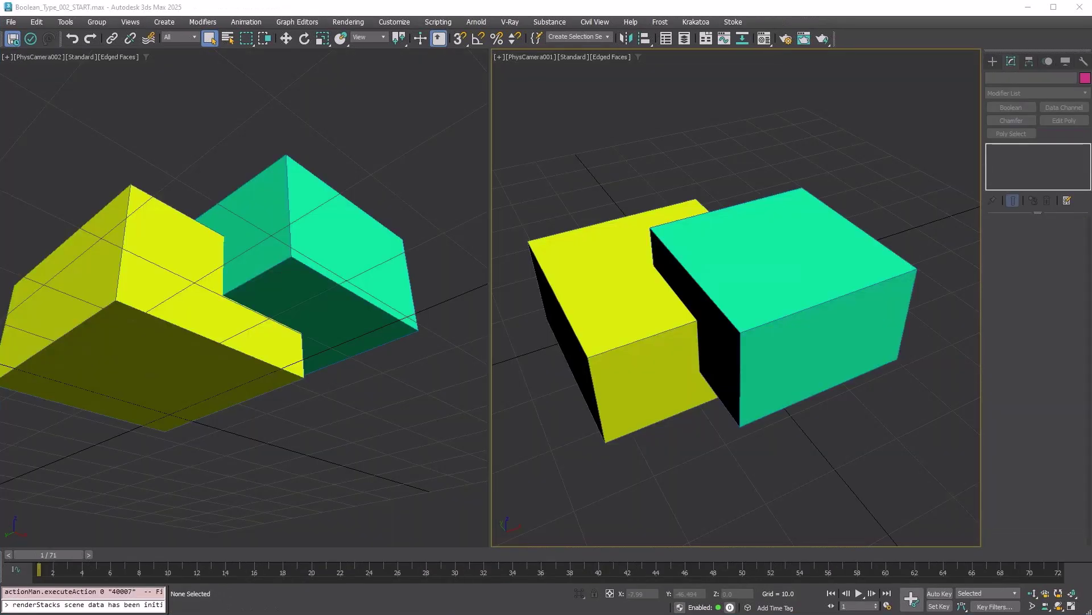
- Add a Boolean modifier to the yellow box with Box_B as a Subtract operand
left_click(642, 318)
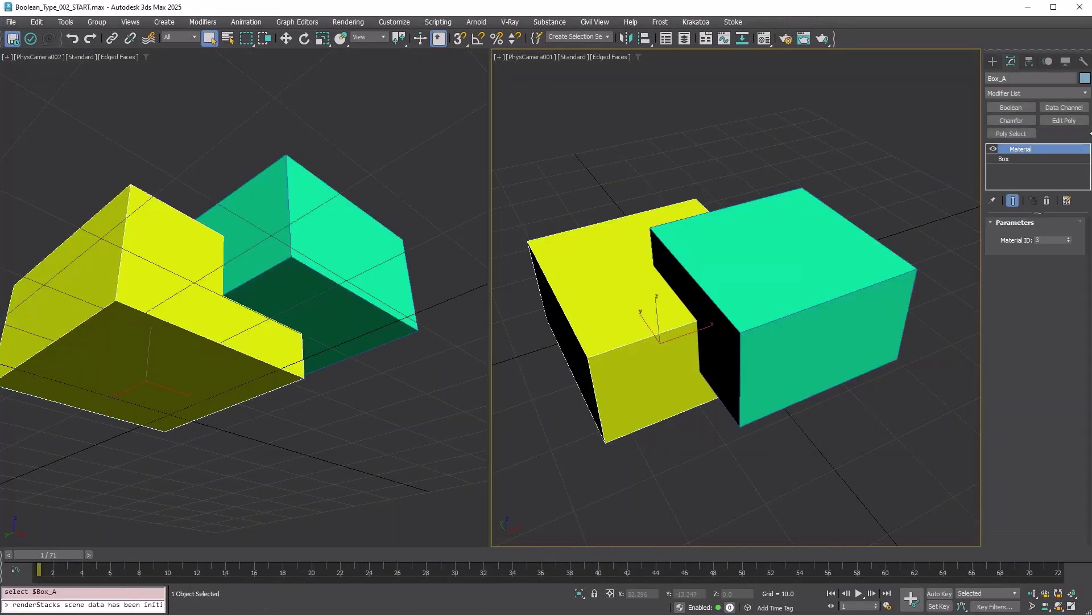
left_click(1011, 108)
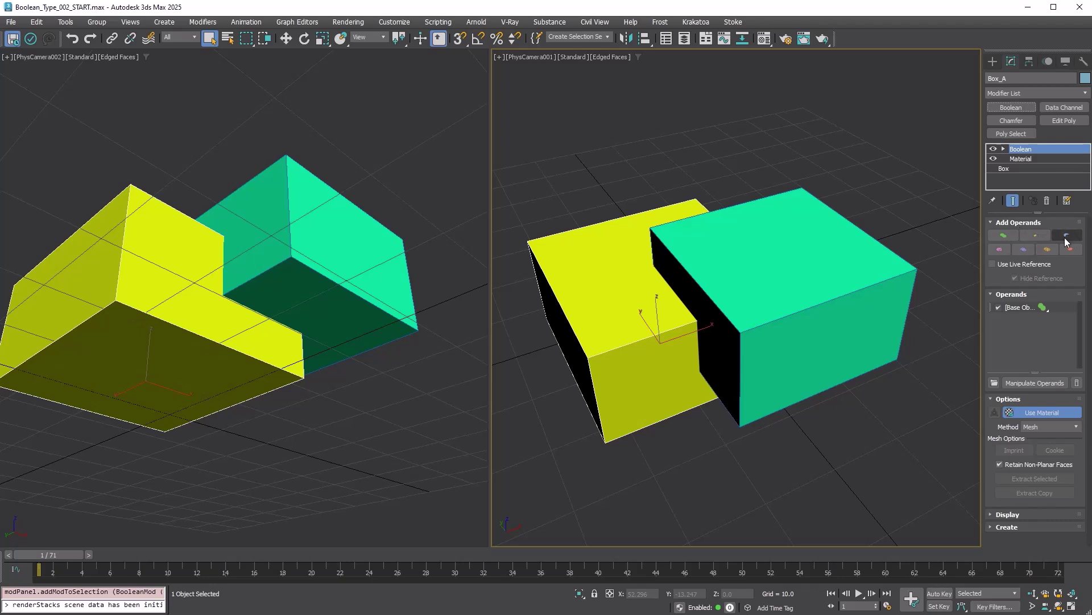
left_click(1065, 235)
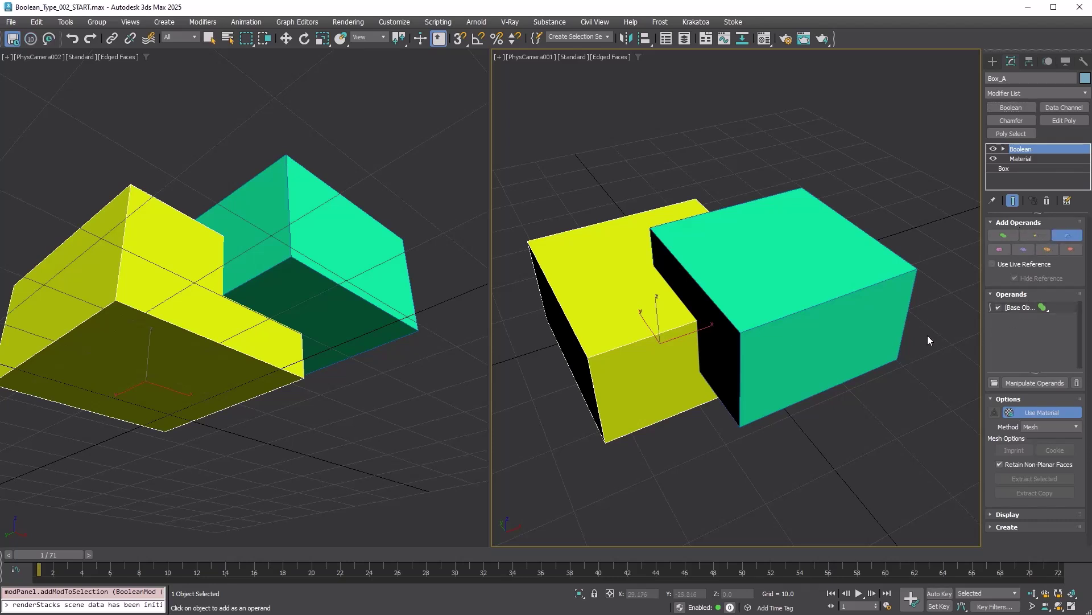
left_click(803, 283)
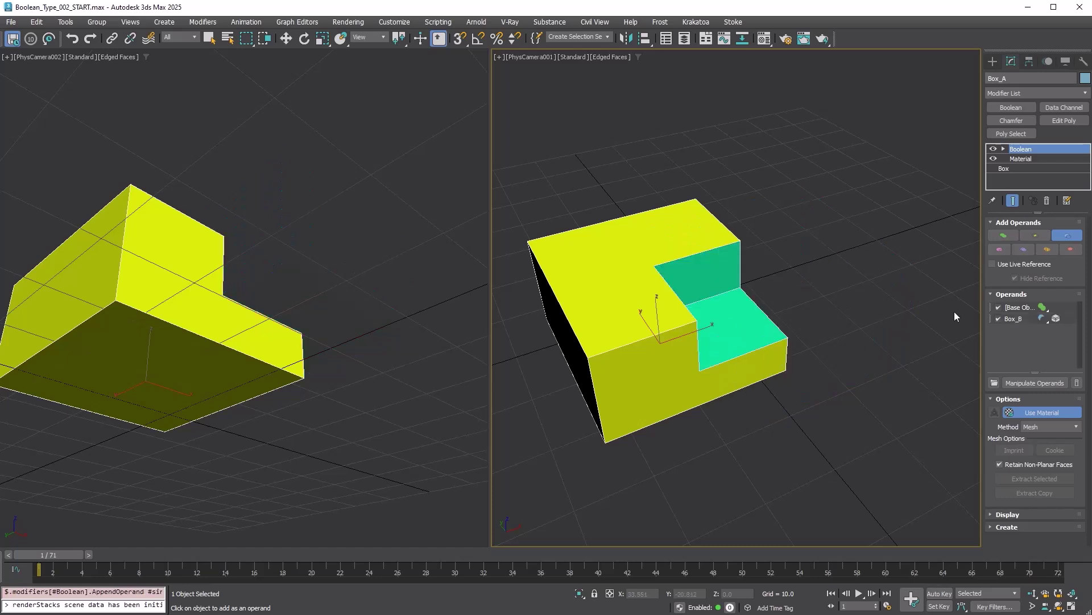
left_click(1013, 320)
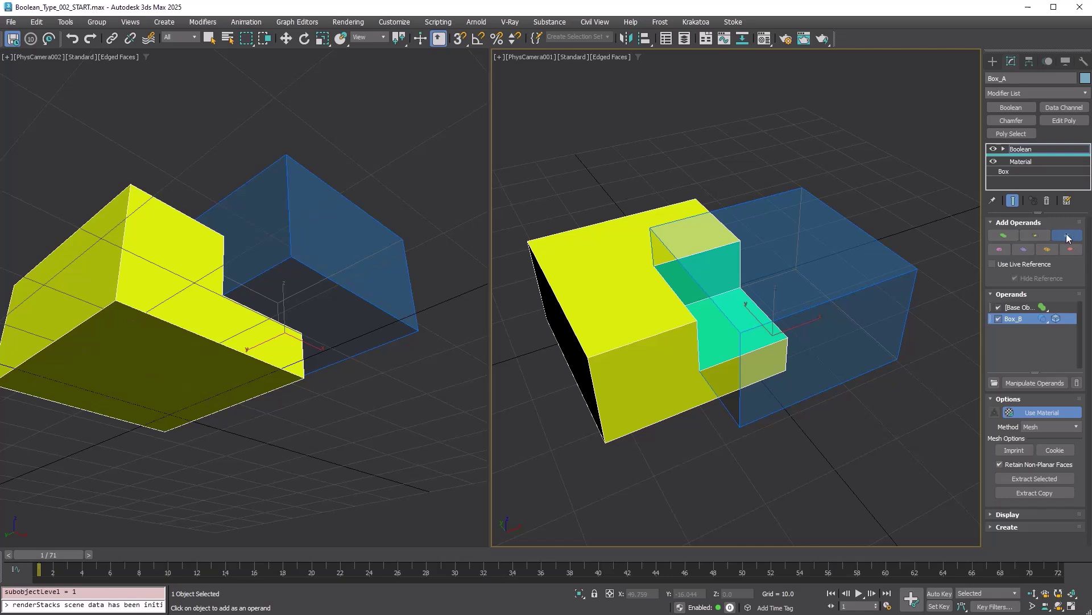
- Switch Box_B's operation to Intersect, then to Union, and check it in wireframe
left_click(1044, 319)
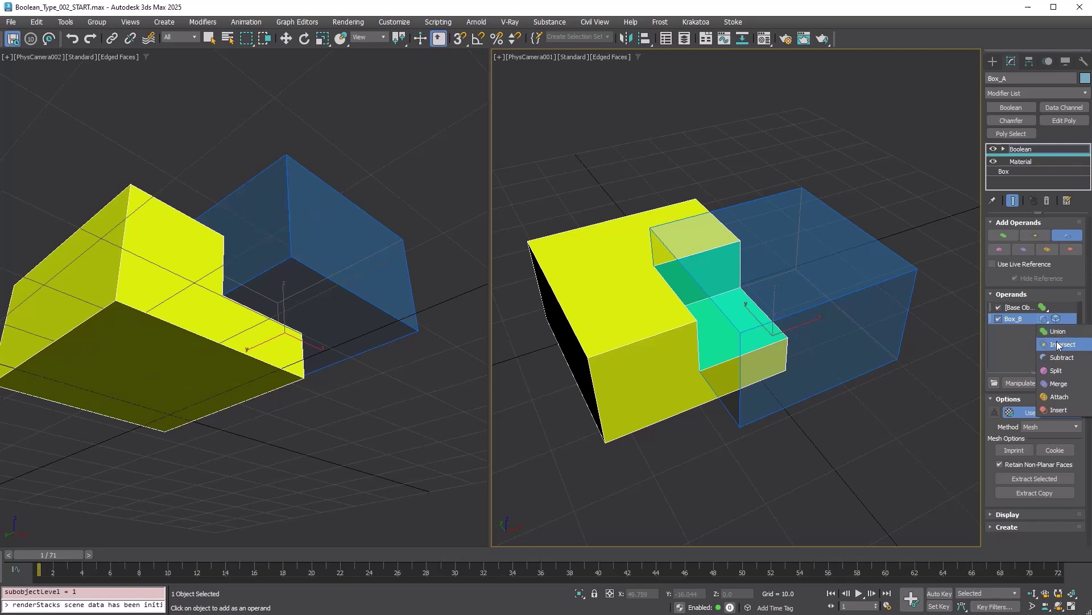
left_click(1056, 344)
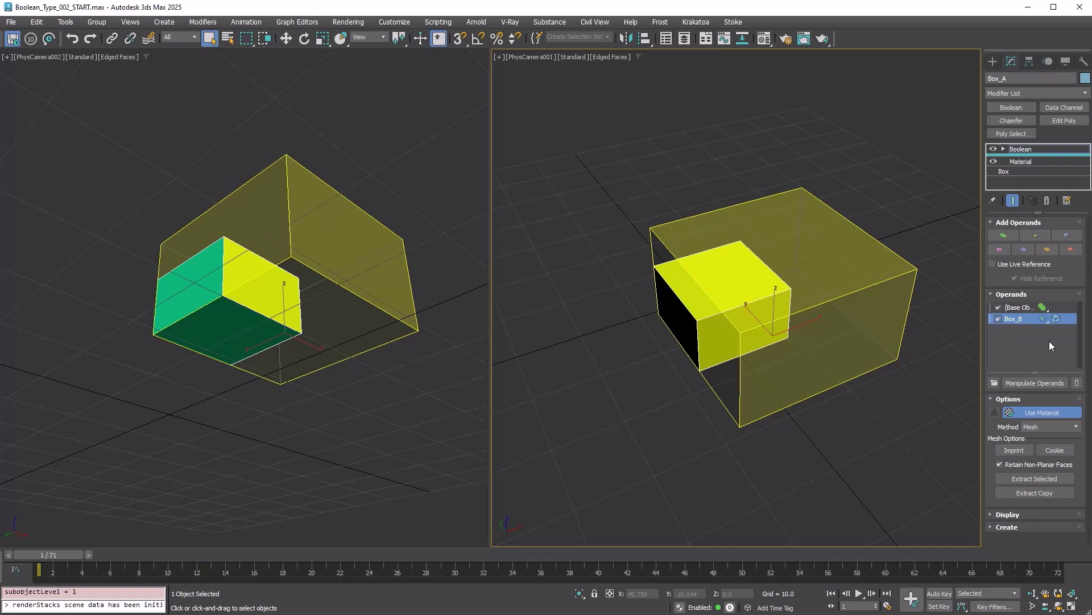
left_click(1044, 319)
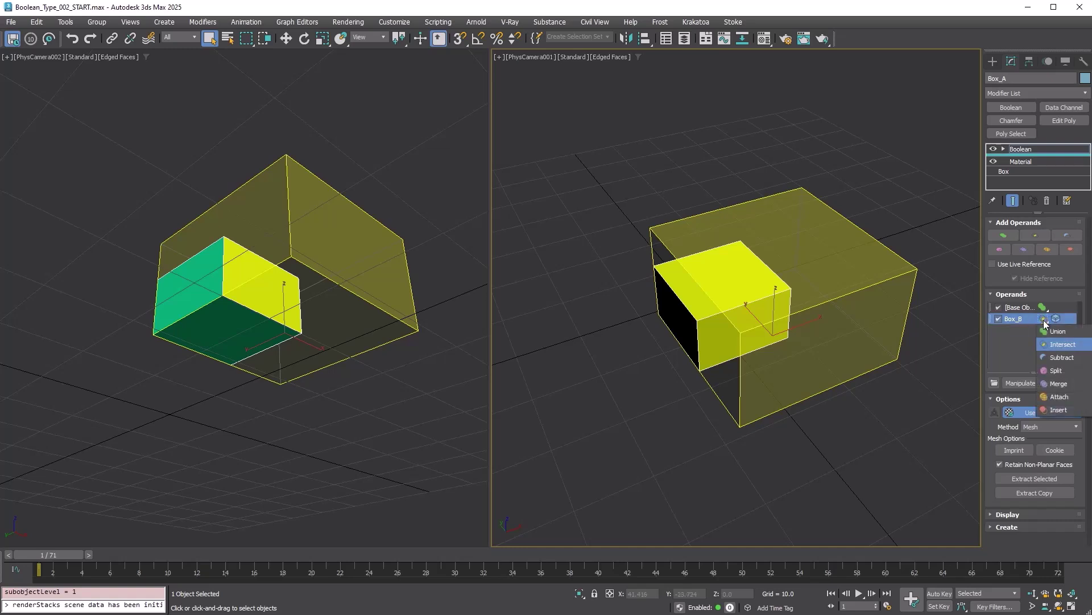
left_click(1050, 330)
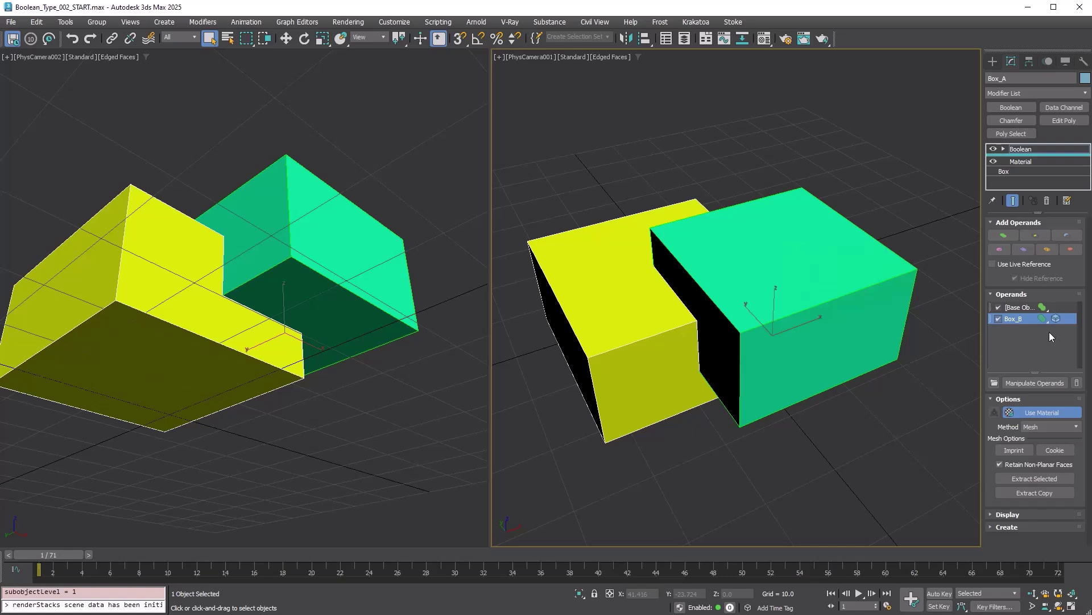
key("F3")
key("F3")
key("F3")
key("F3")
key("1")
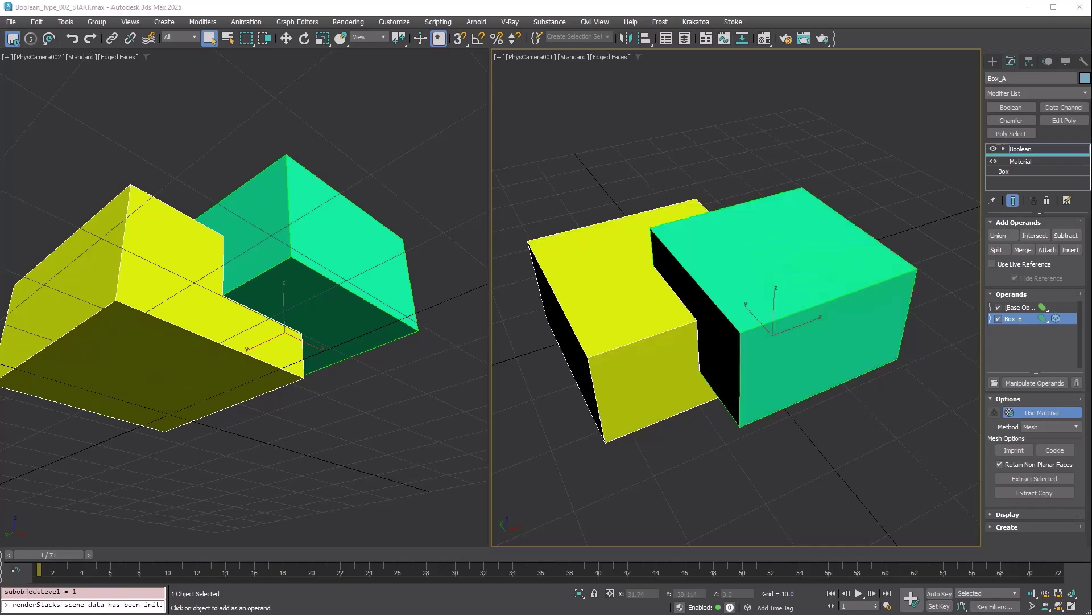
- Set Box_B to Subtract and add a Data Channel modifier with the Explode Elements preset displayed
left_click(1049, 325)
left_click(1050, 375)
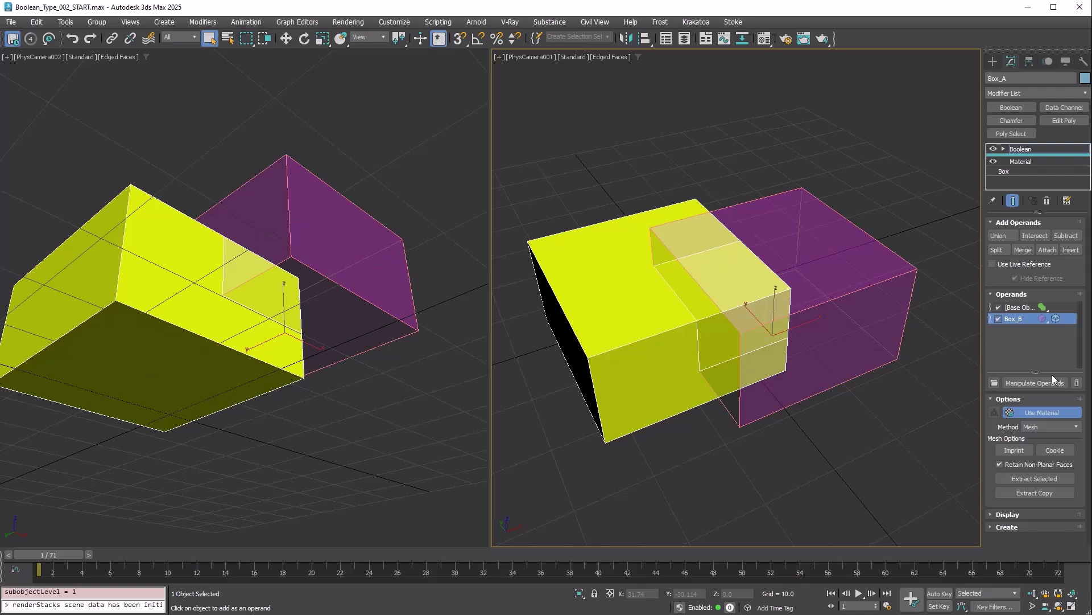
left_click(1051, 111)
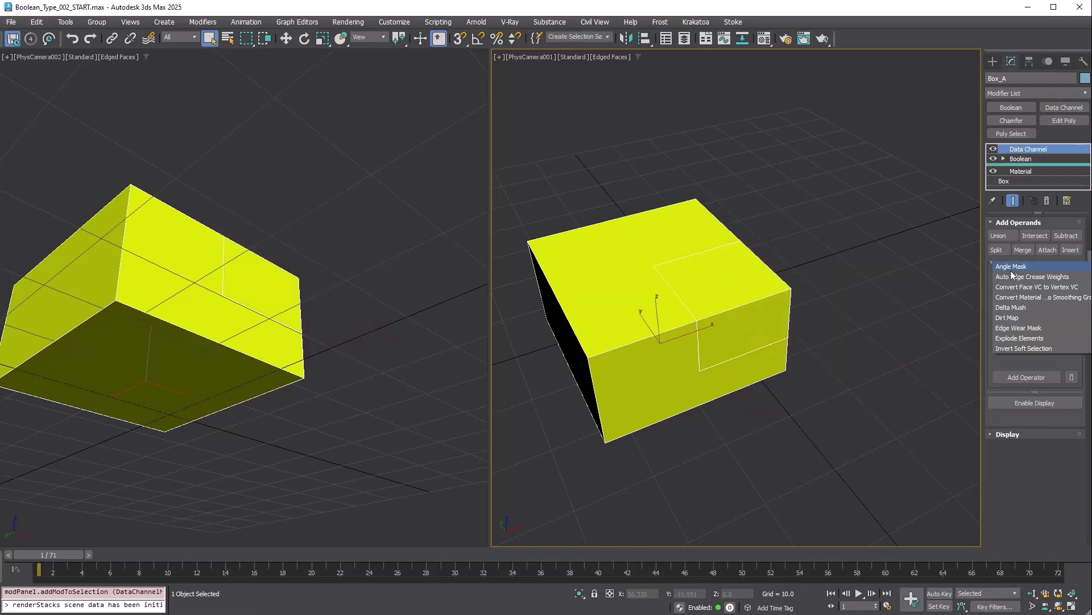
left_click(1012, 338)
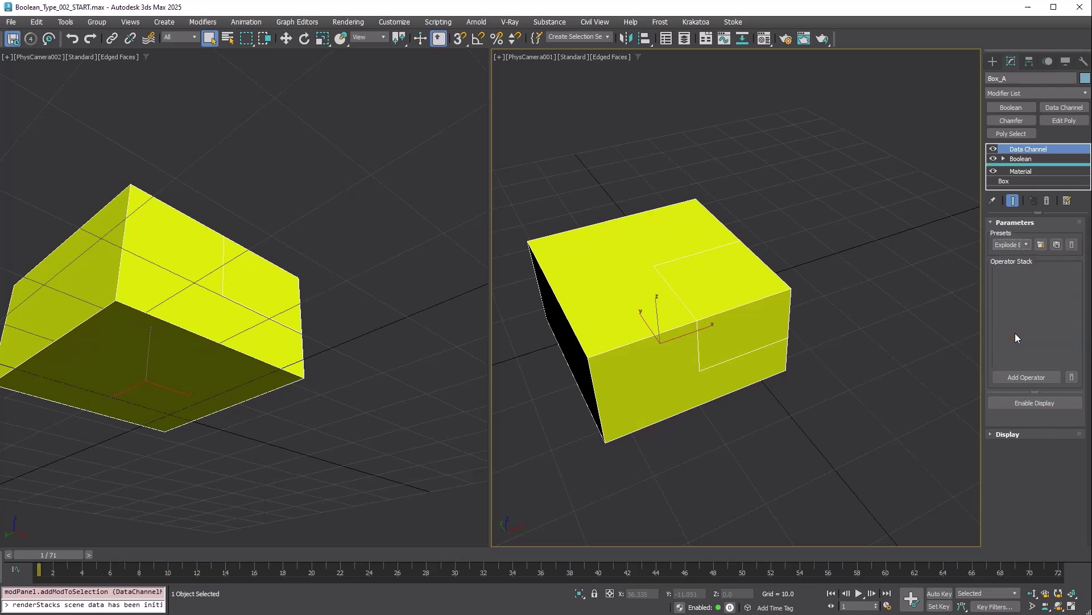
left_click(1045, 244)
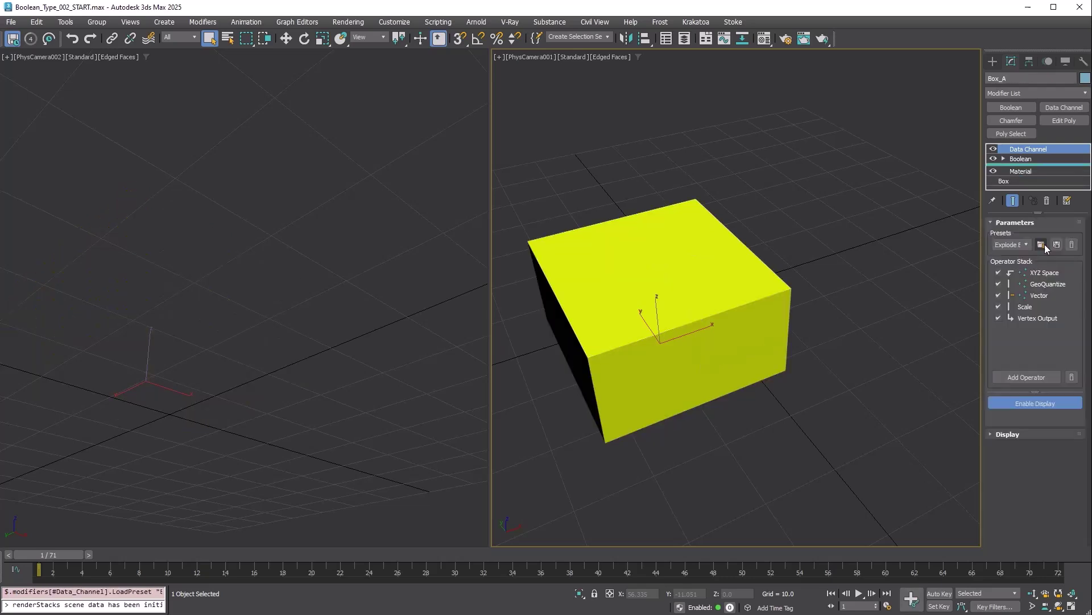
left_click(1032, 403)
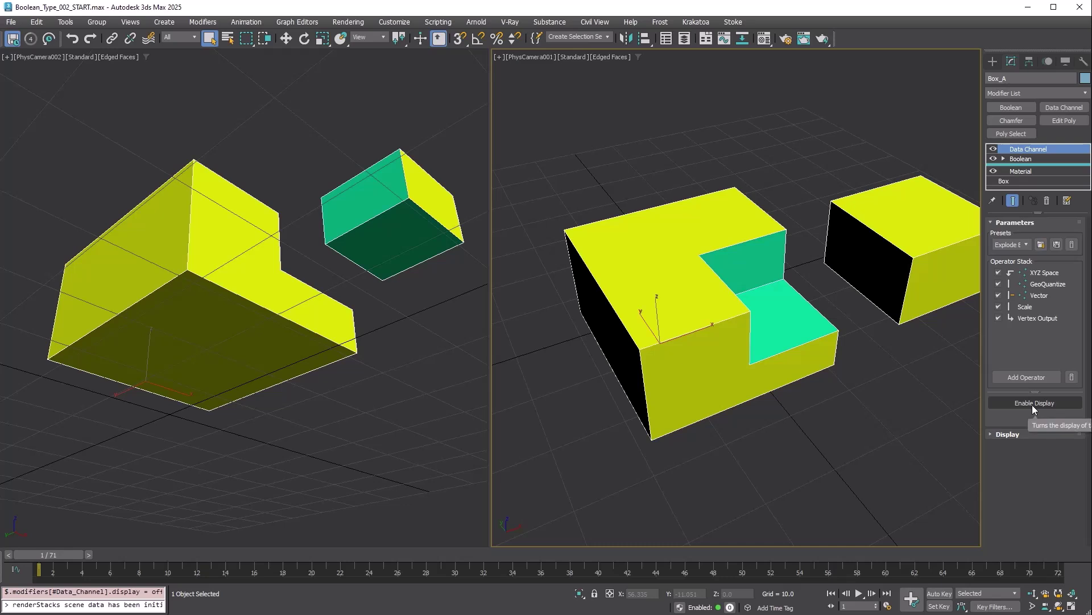
- Toggle the Data Channel modifier on and off, leaving the exploded pieces showing
left_click(993, 149)
left_click(993, 149)
left_click(993, 149)
left_click(993, 149)
left_click(993, 149)
left_click(994, 149)
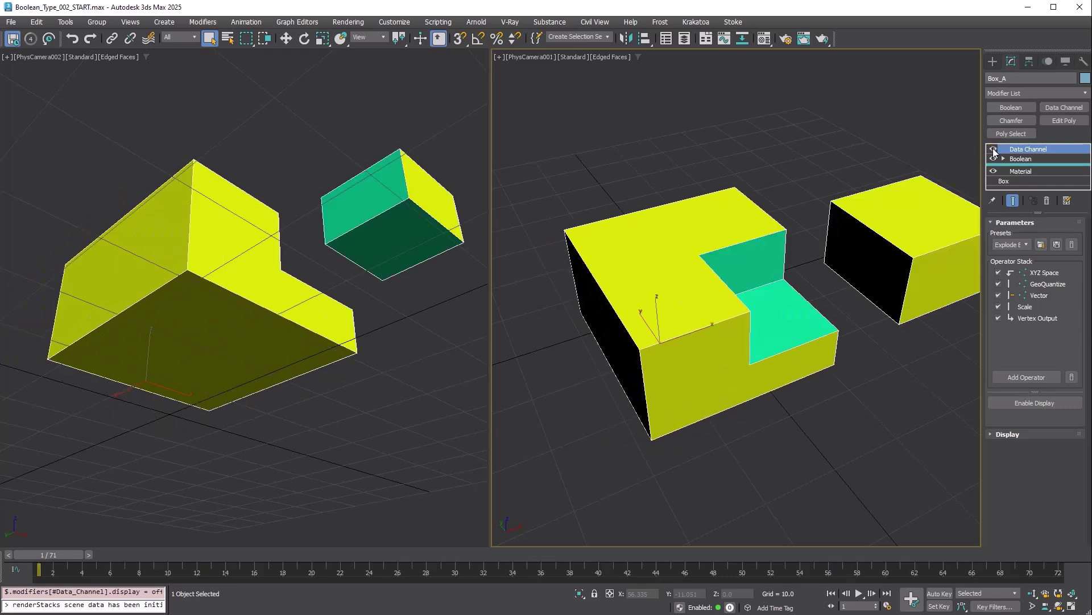
left_click(993, 149)
left_click(994, 149)
- Switch Box_B's operation to Merge, then Insert, toggling the modifier to compare results
left_click(1021, 159)
left_click(1043, 319)
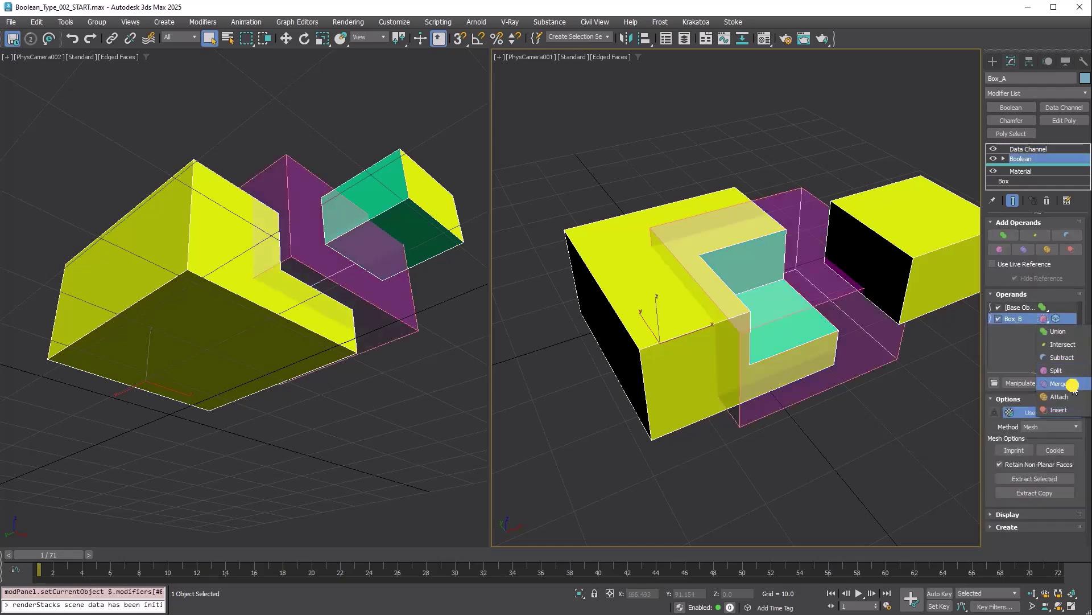
left_click(1068, 382)
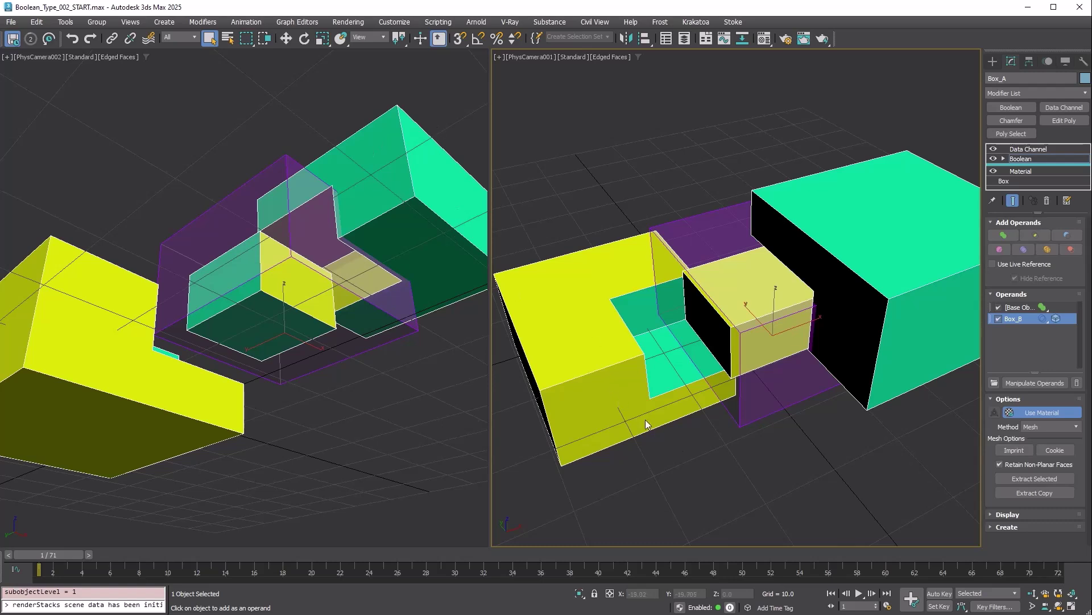
left_click_drag(1043, 318, 1060, 398)
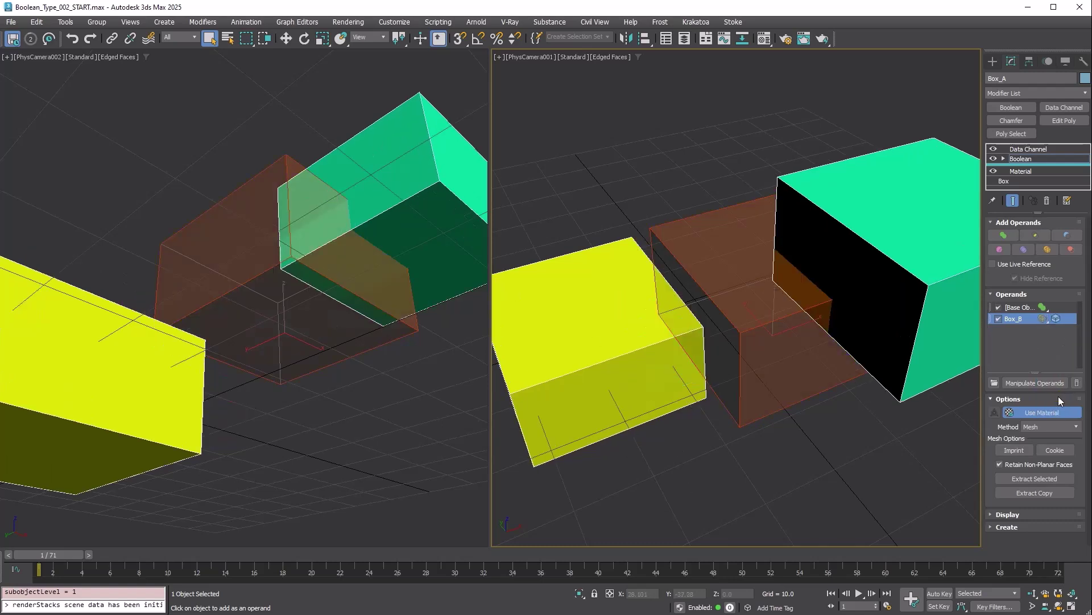
left_click(995, 151)
left_click(994, 151)
- Try Split on Box_B, toggle the Data Channel, then set Box_B back to Subtract
left_click(1043, 318)
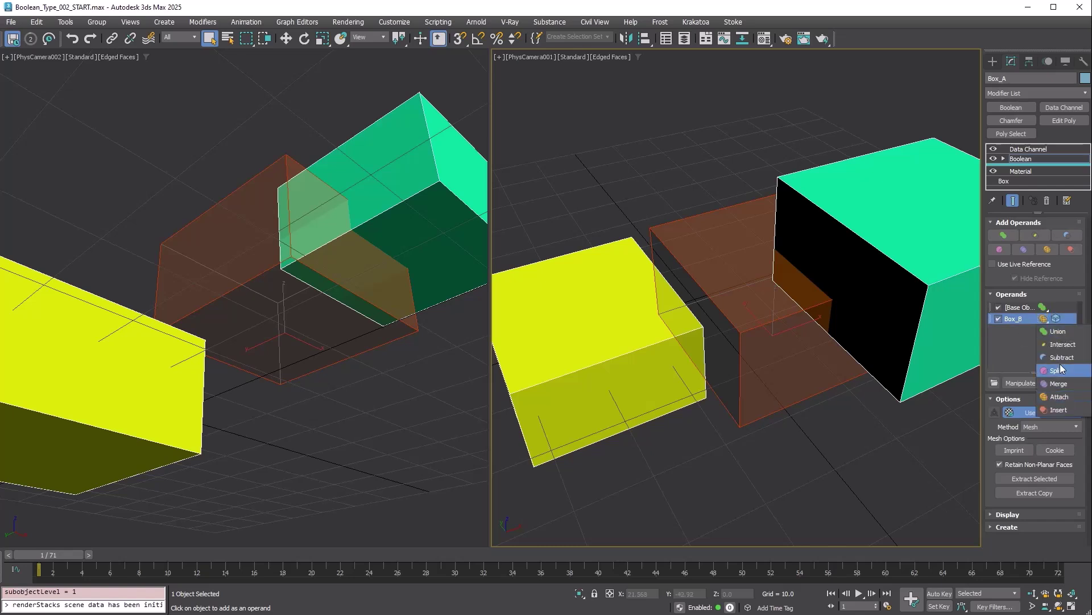
left_click(1062, 409)
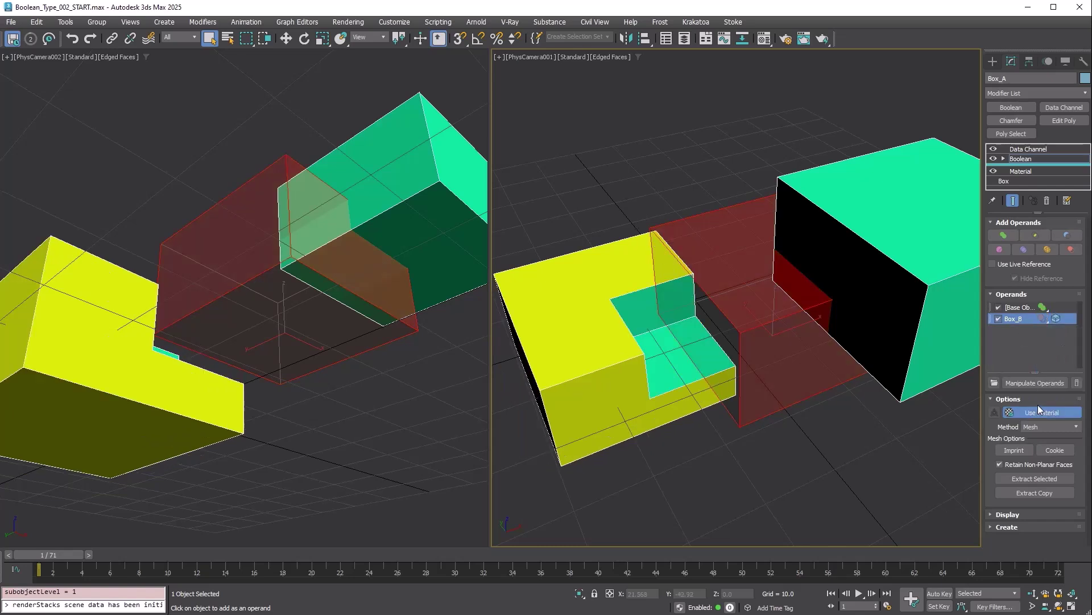
left_click(994, 149)
left_click(994, 148)
left_click(1043, 318)
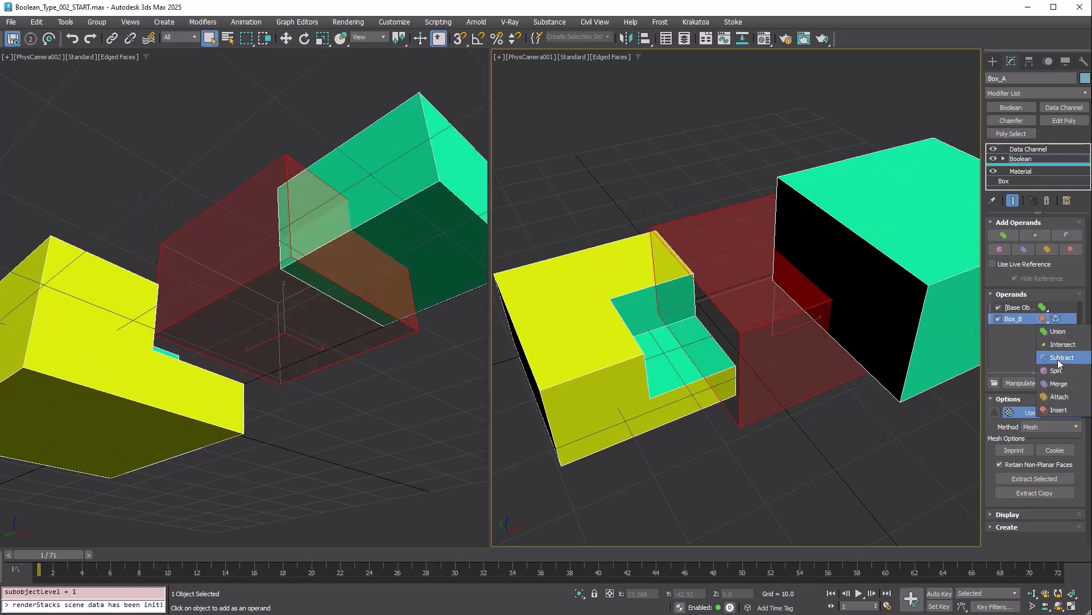
left_click(1060, 358)
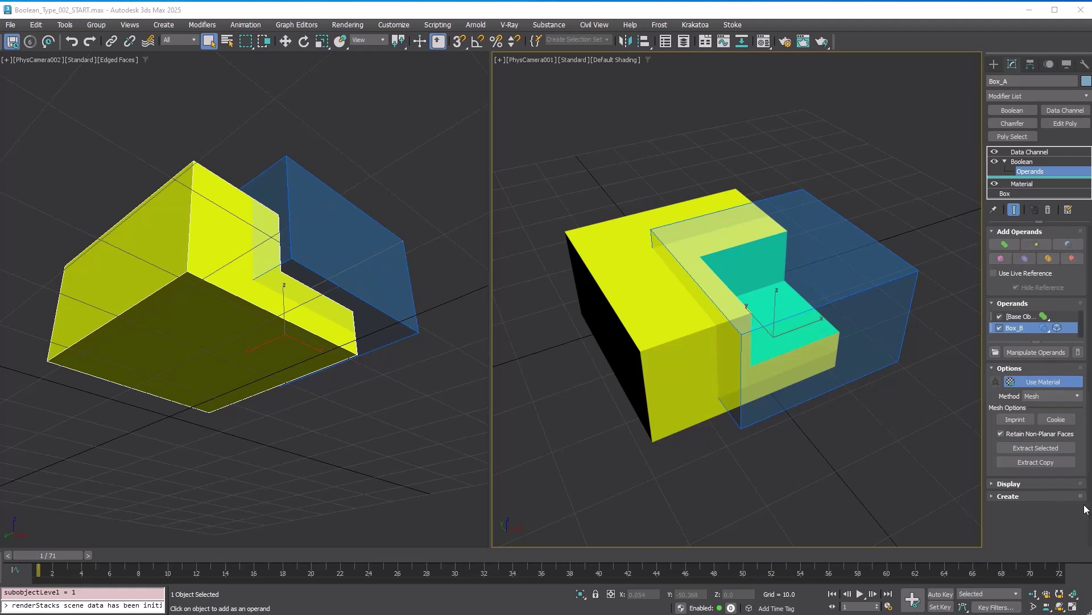
- Apply Imprint and inspect the imprinted edges in wireframe in both views
left_click(1015, 419)
key("F4")
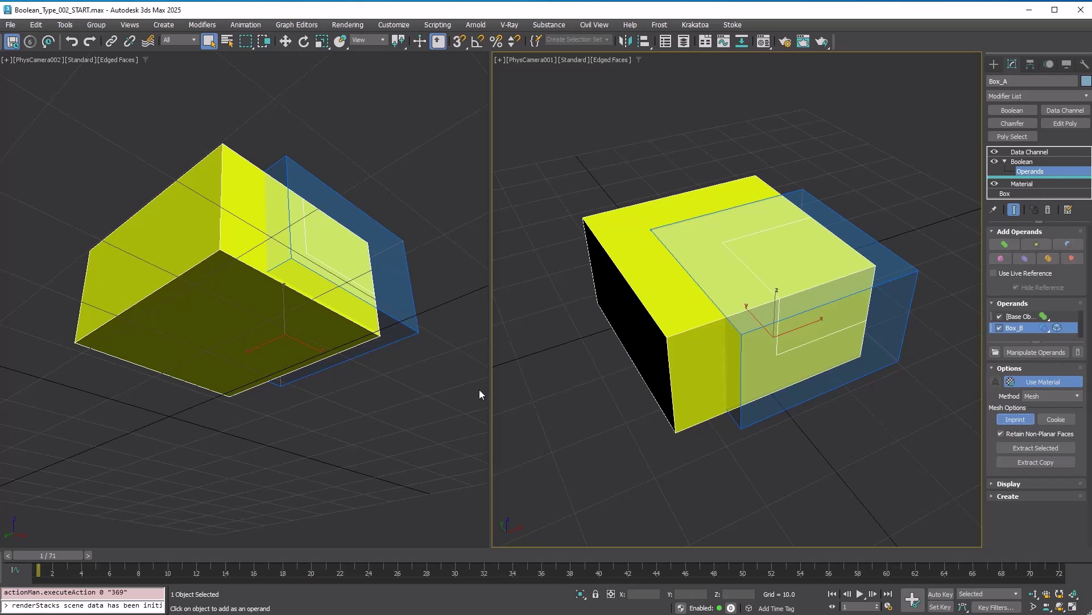
key("F3")
key("F3")
right_click(431, 425)
key("F3")
key("F3")
right_click(800, 378)
key("F3")
key("F3")
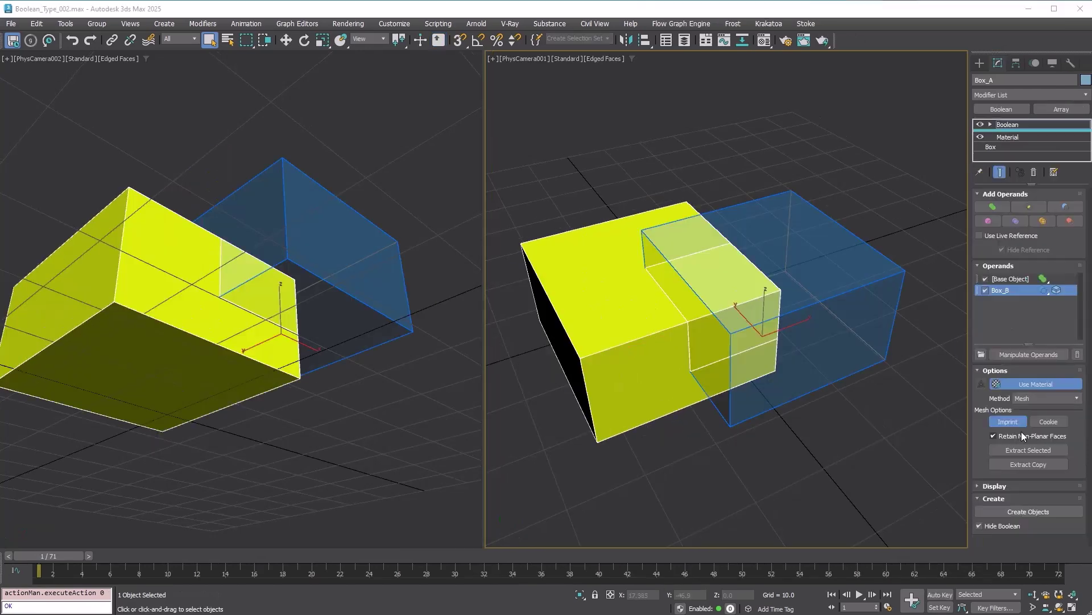
- Compare Imprint with the Cookie mesh option, toggling Cookie on and off
left_click(1016, 421)
left_click(1053, 421)
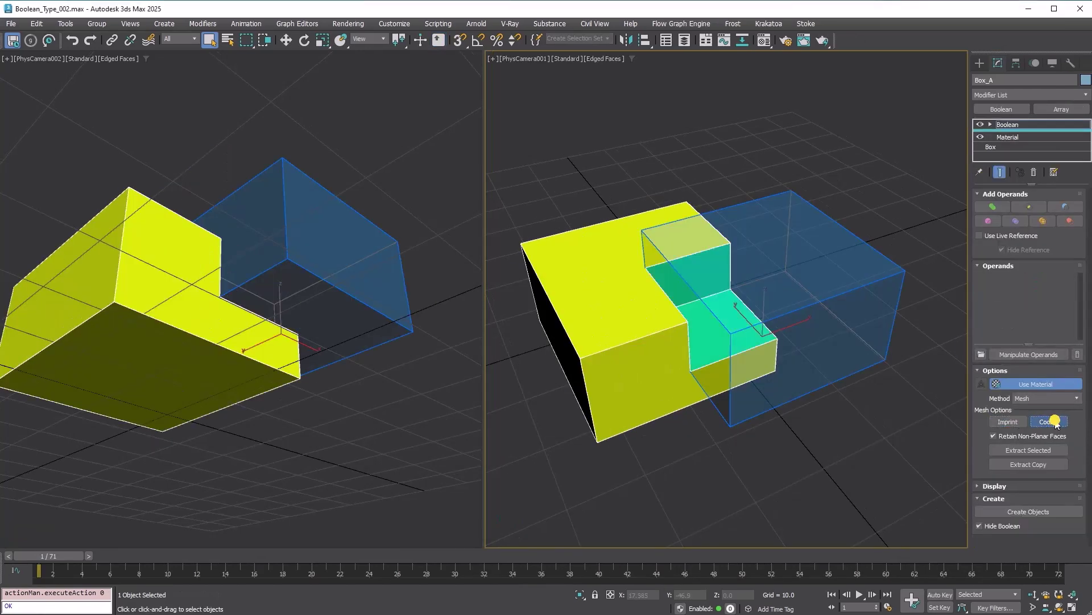
left_click(1053, 421)
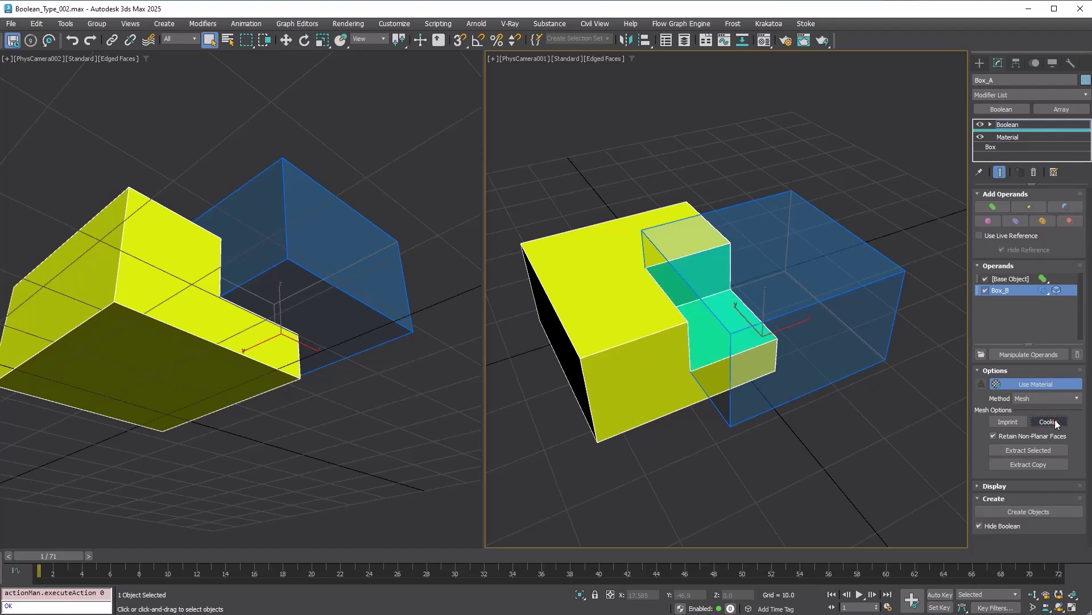
left_click(1054, 421)
left_click(1054, 421)
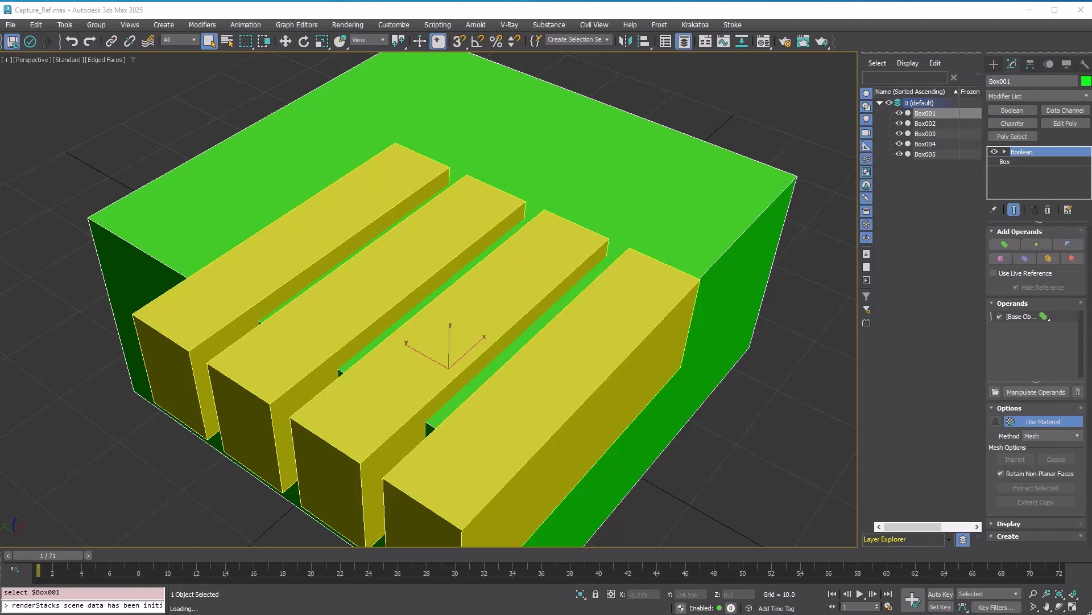
- Subtract Box002, Box003, Box004 and Box005 from Box001 to cut four slots
left_click(1068, 243)
left_click(546, 409)
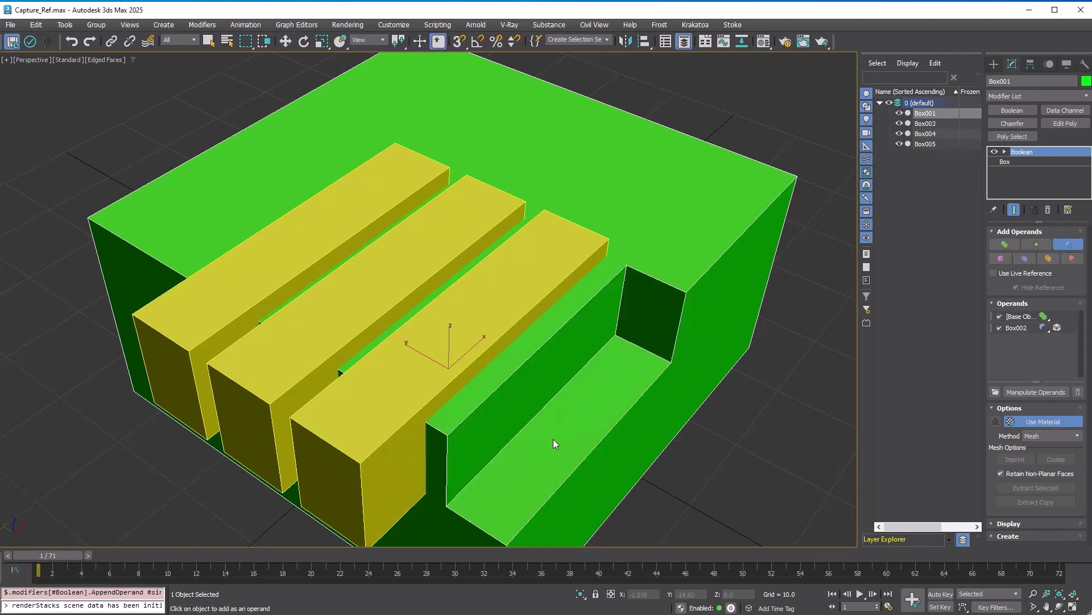
left_click(482, 338)
left_click(414, 261)
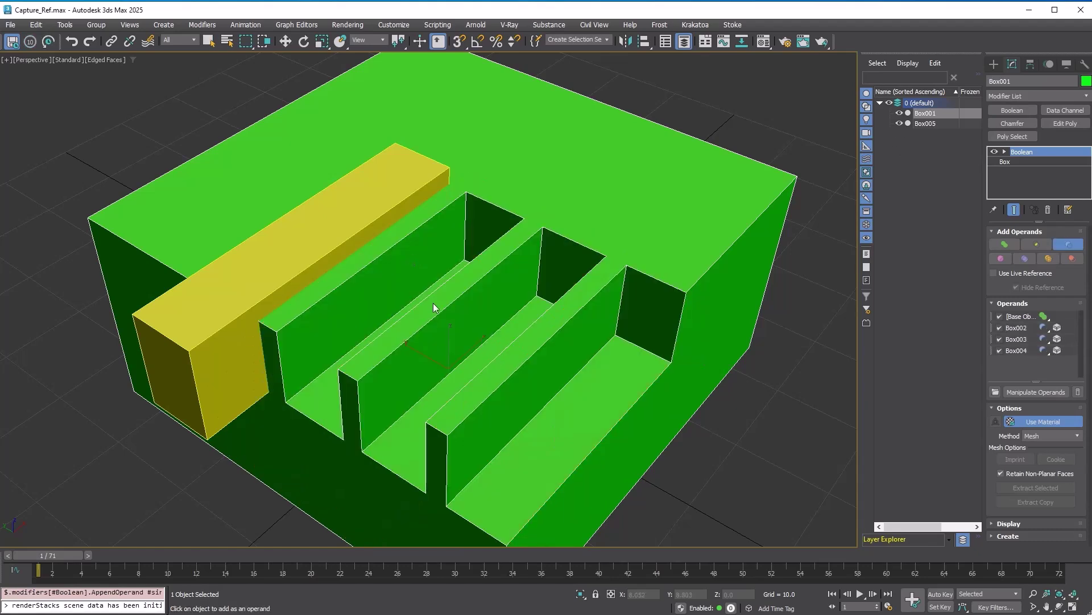
left_click(343, 215)
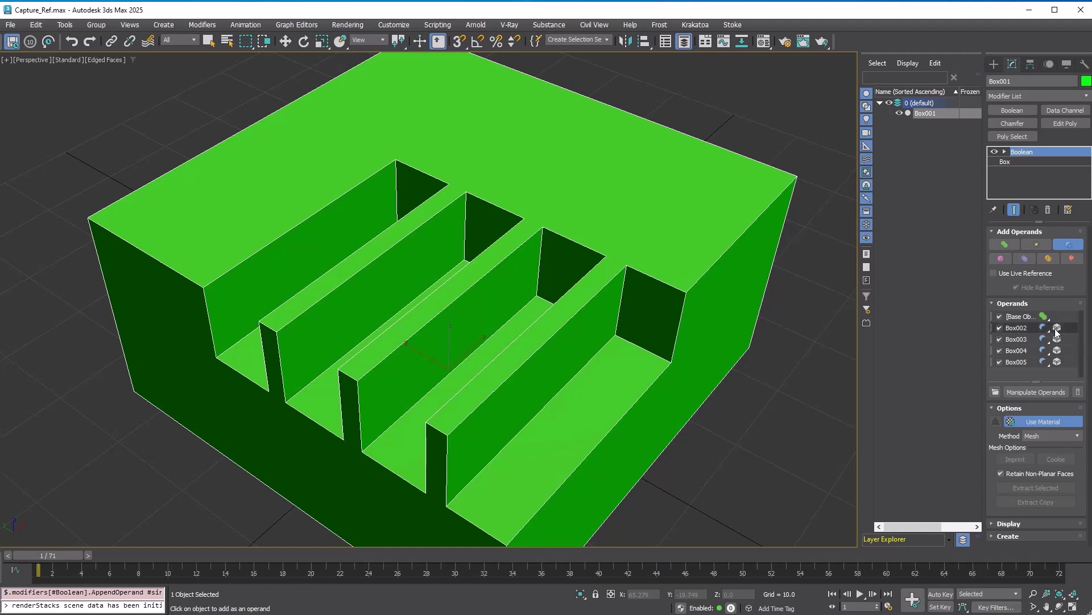
- Test-rotate and move the green block, cancelling each to restore it
key("e")
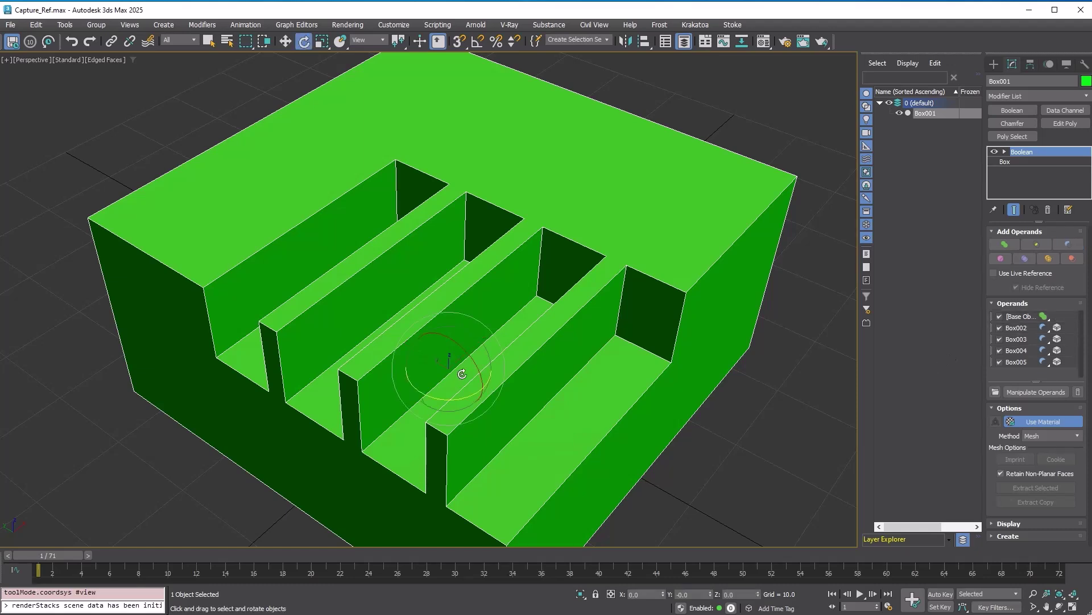
mouse_move(462, 374)
left_mouse_down()
mouse_move(415, 396)
mouse_move(500, 361)
mouse_move(473, 387)
left_mouse_up()
right_click(473, 386)
key("w")
middle_click_drag(473, 386, 420, 336, "alt")
right_click(419, 337)
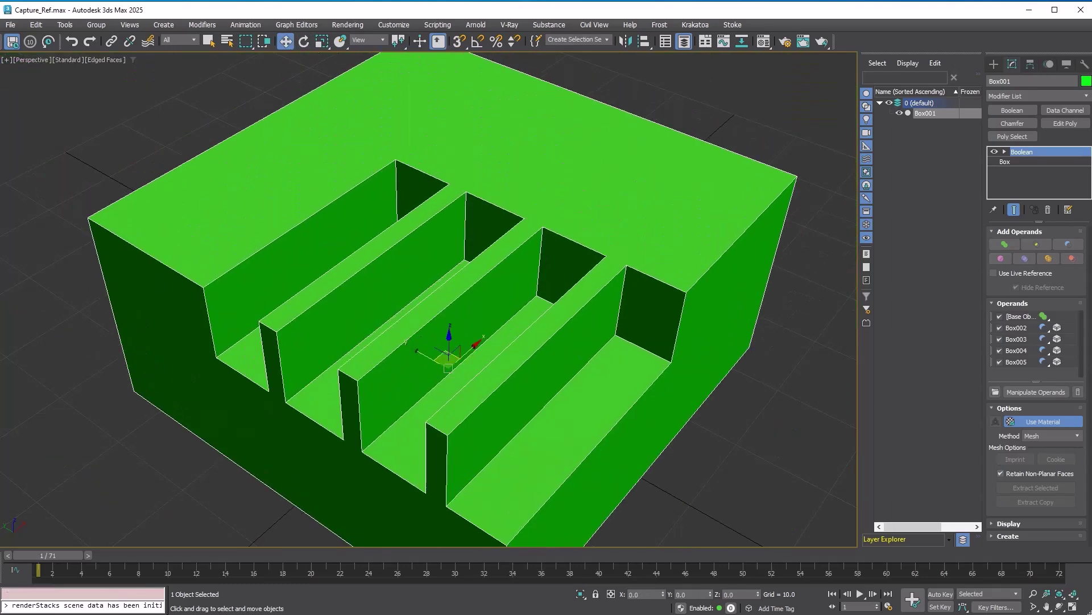
- Select all four box operands and extract them as separate boxes
left_click(1068, 244)
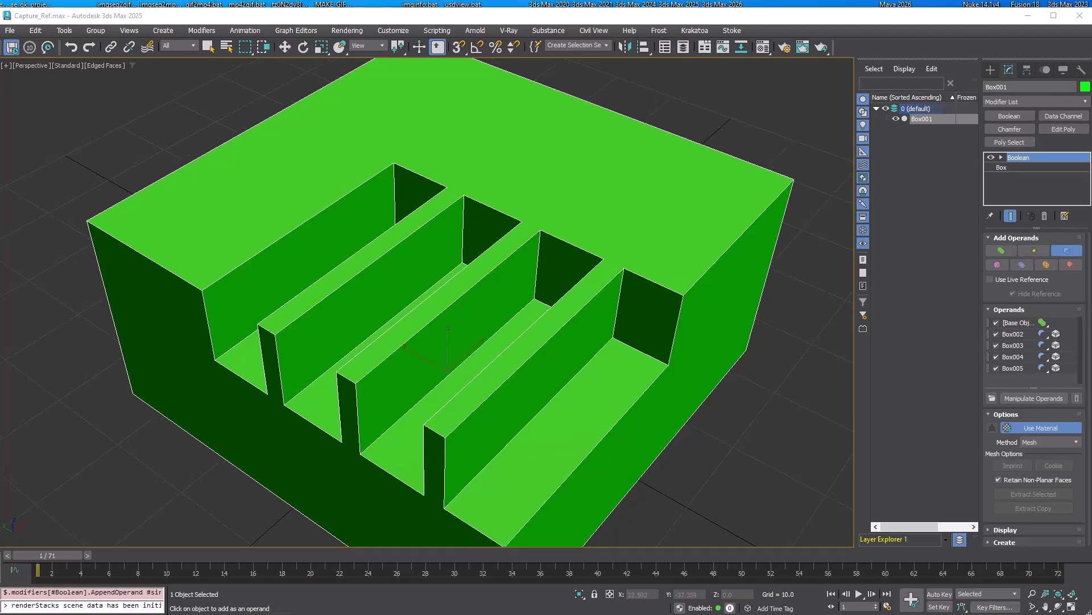
left_click(1018, 335)
left_click(1021, 370, "shift")
right_click(1027, 342)
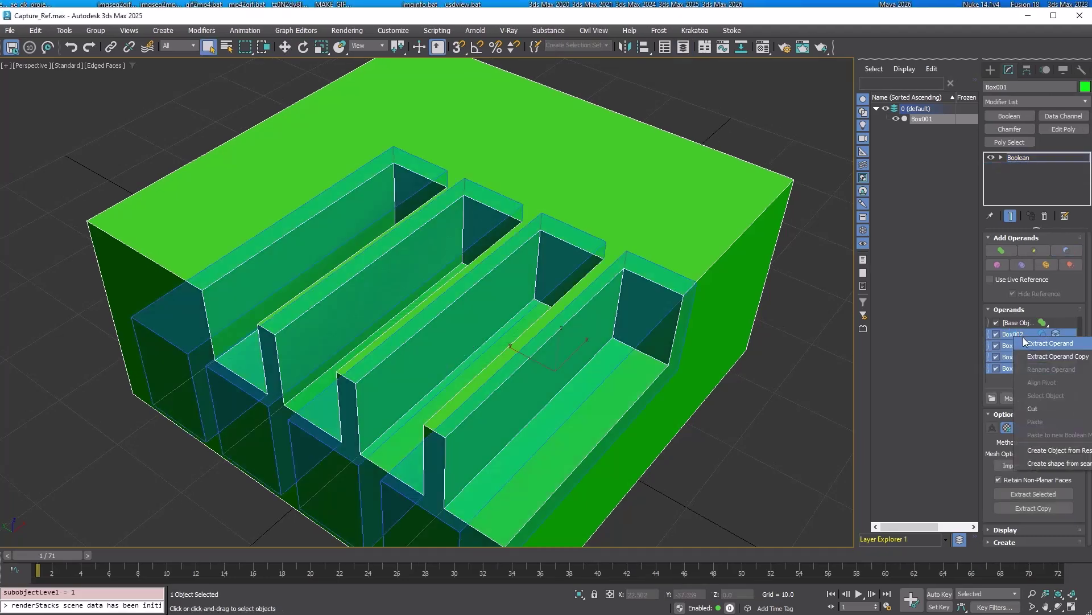
left_click(1027, 342)
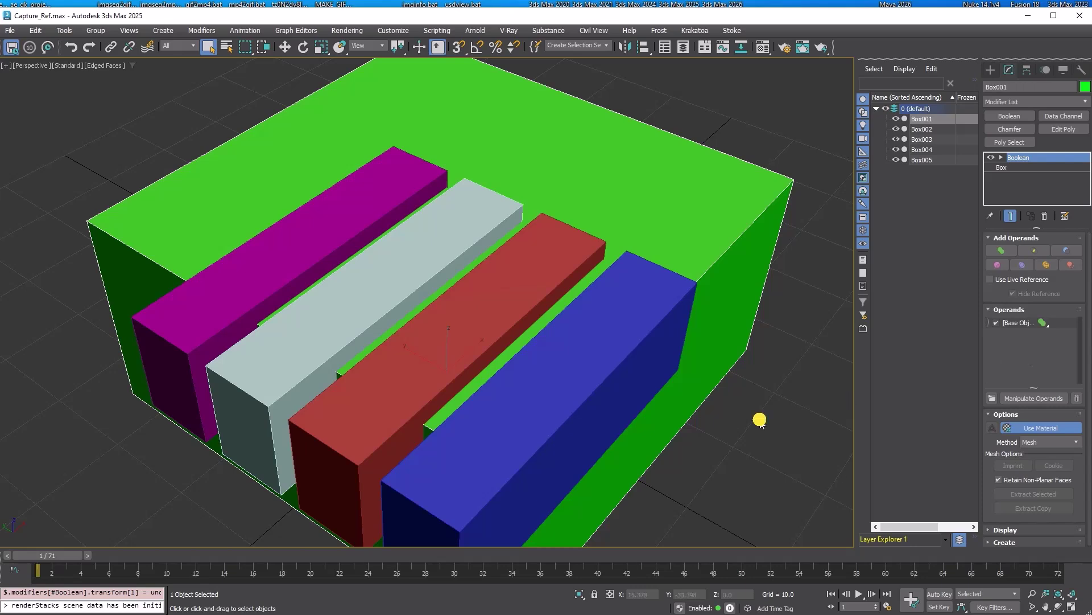
- Reselect Box001 and enable Use Live Reference with Hide Reference
left_click(759, 419)
left_click(607, 371)
left_click(707, 317)
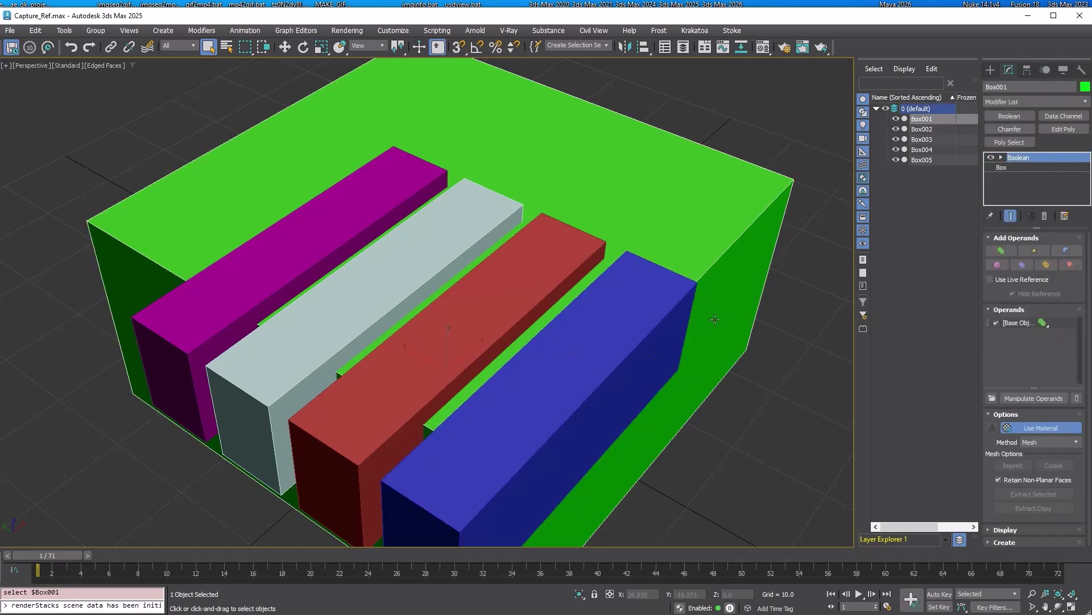
key("w")
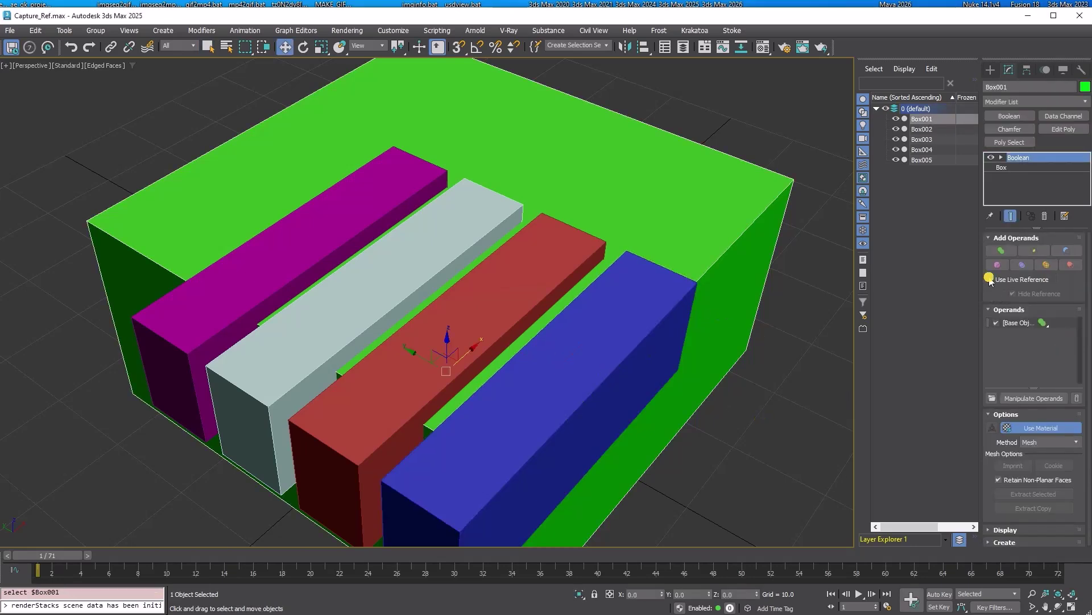
left_click(990, 279)
- Subtract the blue, red, grey and purple boxes from the green block
left_click(1066, 250)
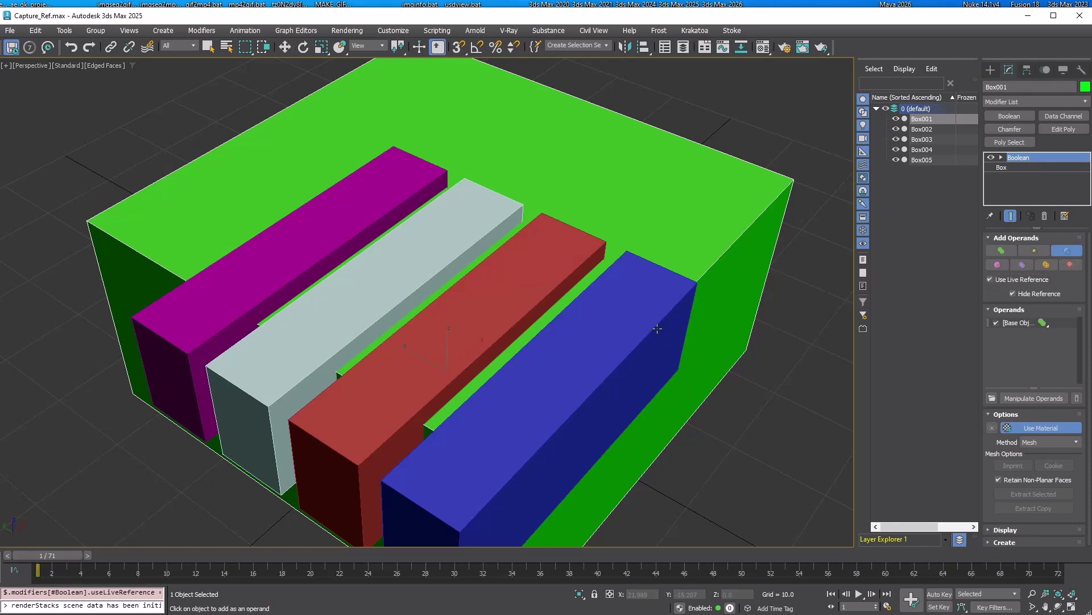
left_click(581, 343)
left_click(545, 270)
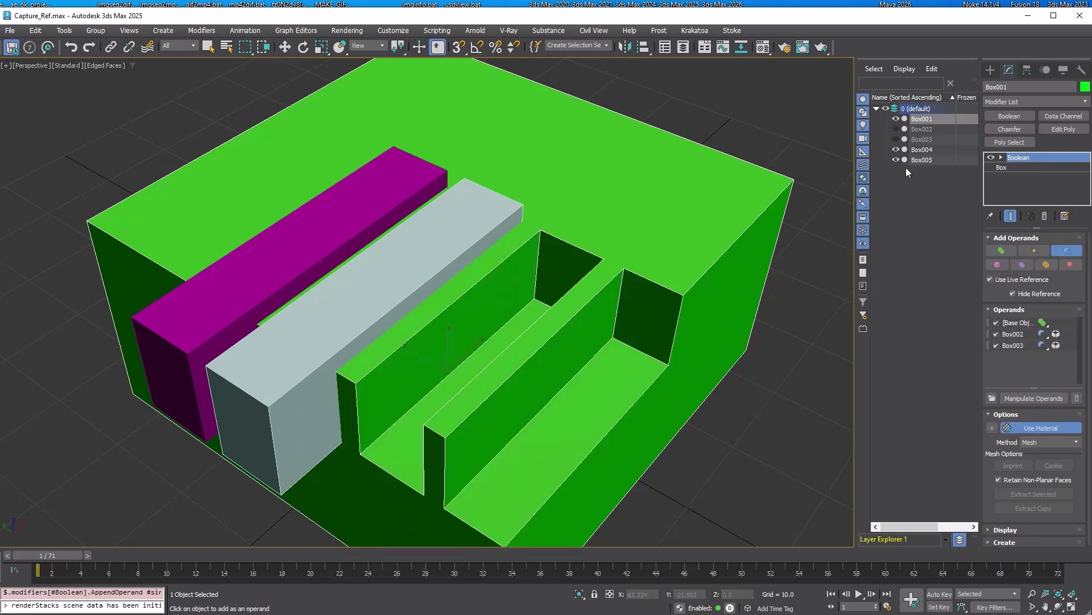
left_click(416, 257)
left_click(375, 220)
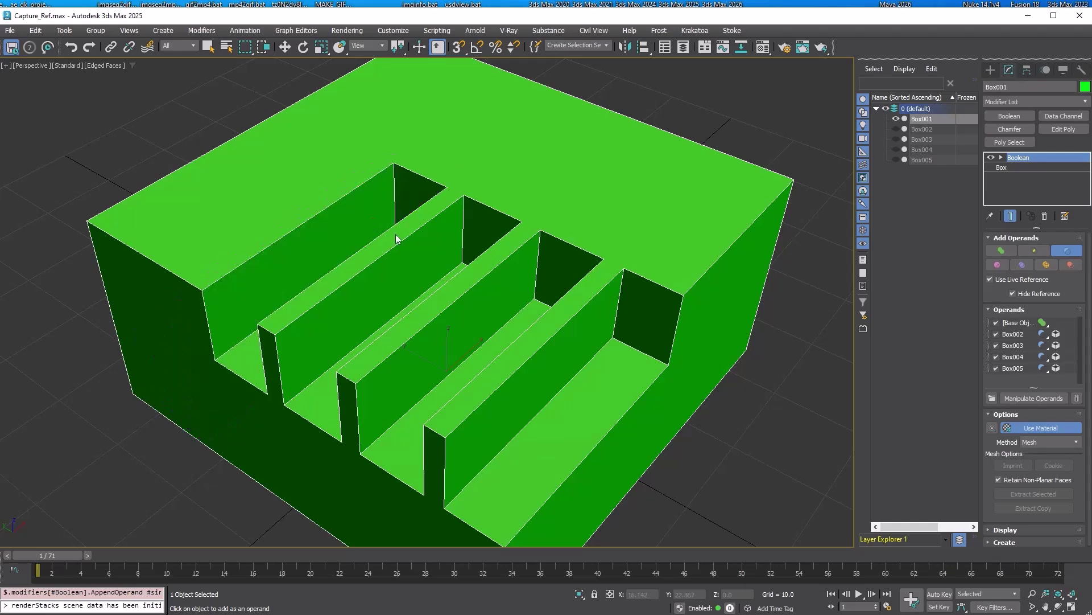
- Move and rotate Box001 to test the live cuts, then reset its rotation to zero
key("w")
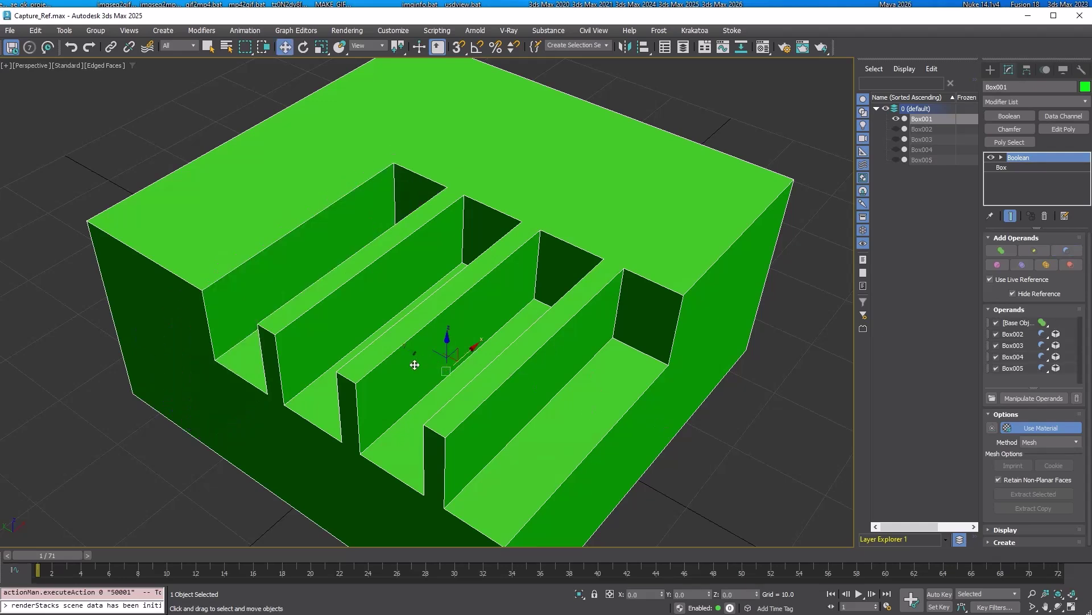
left_click_drag(415, 363, 458, 415)
right_click(458, 414)
key("e")
left_click_drag(432, 372, 546, 384)
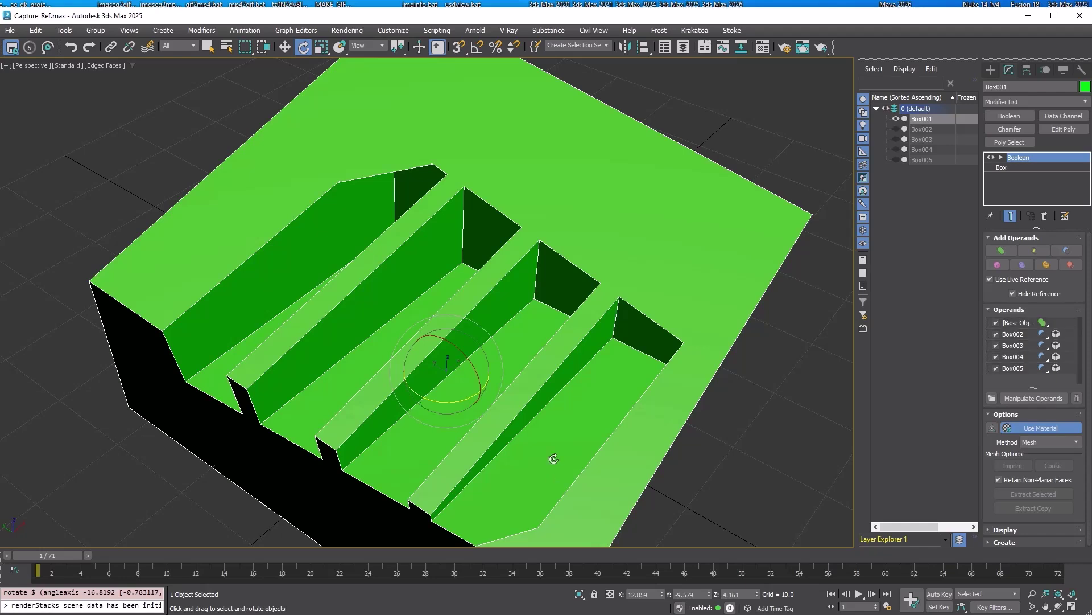
right_click(756, 466)
left_click(746, 470)
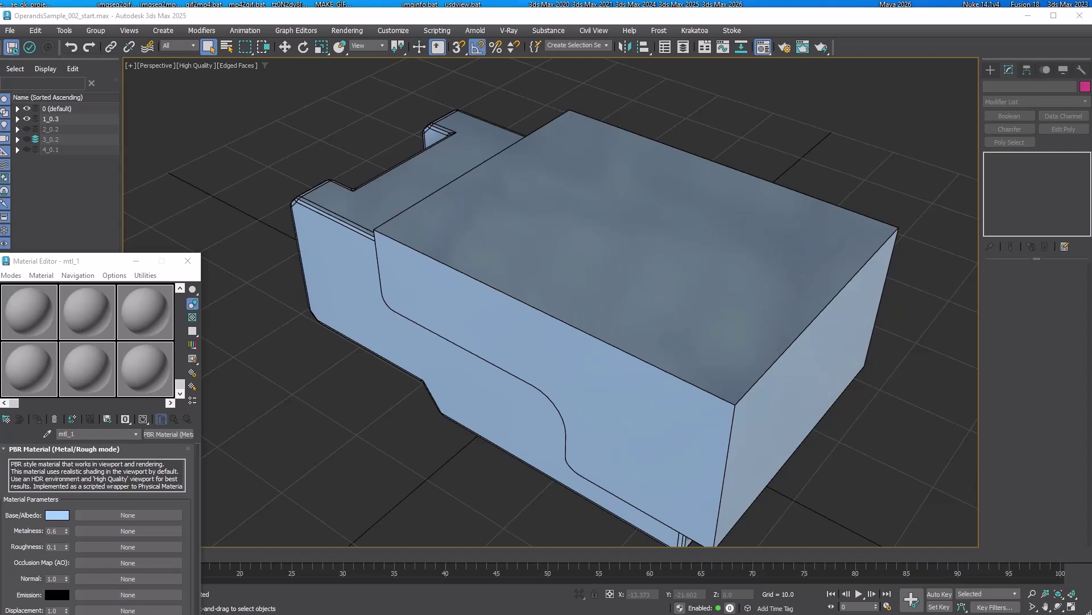
- Pick the blue part's mtl_1 material into sample slot 1 and select the part
left_click(25, 316)
left_click(47, 434)
left_click(486, 387)
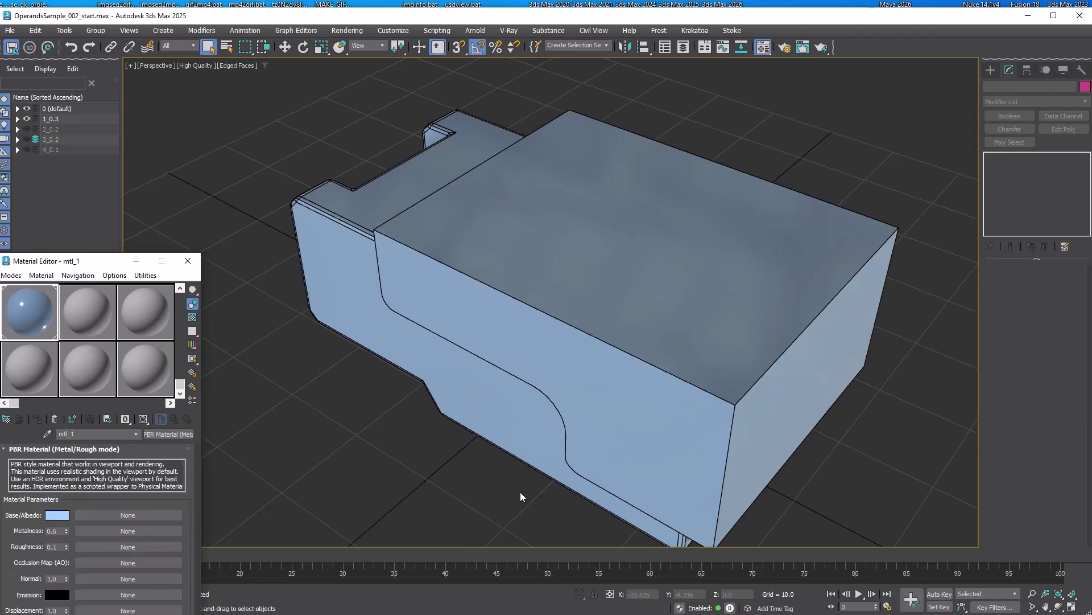
left_click(530, 434)
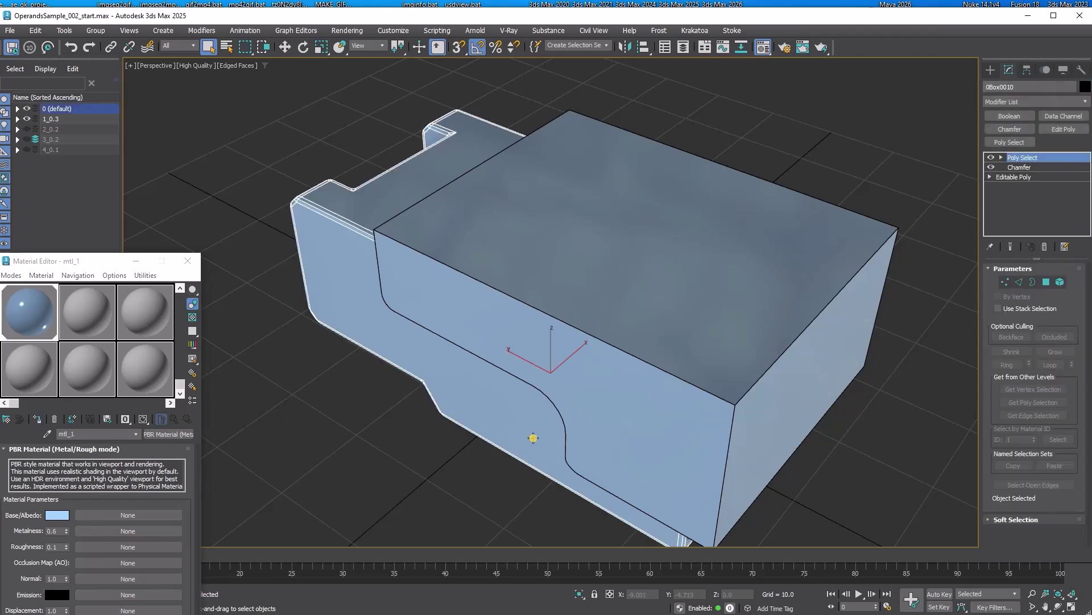
- Add a Boolean subtracting the stepped profile, then a Poly Select in Edge mode
left_click(1009, 116)
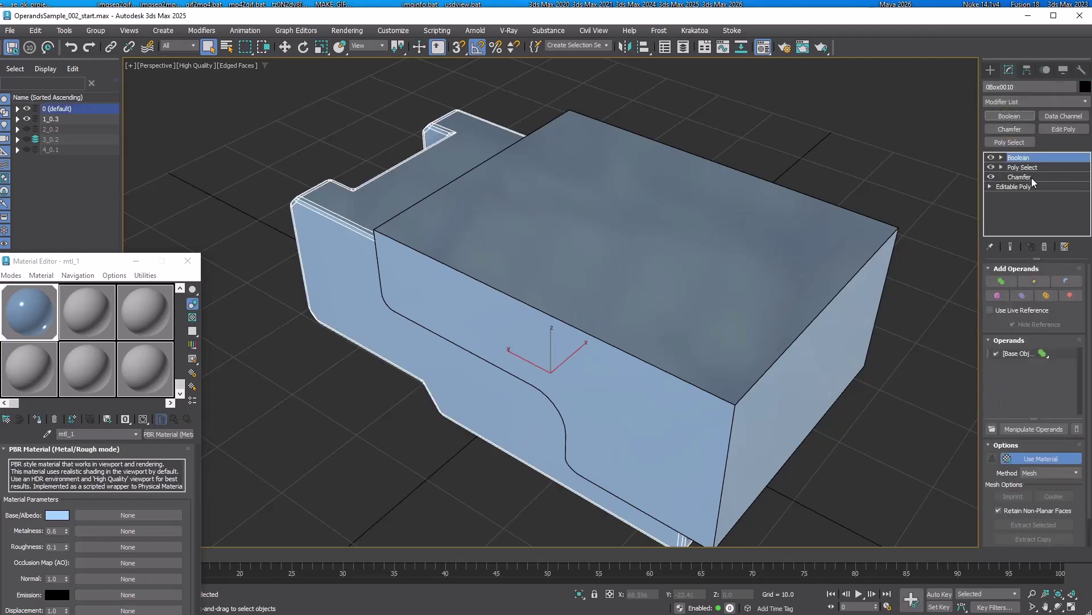
left_click(1066, 281)
left_click(714, 312)
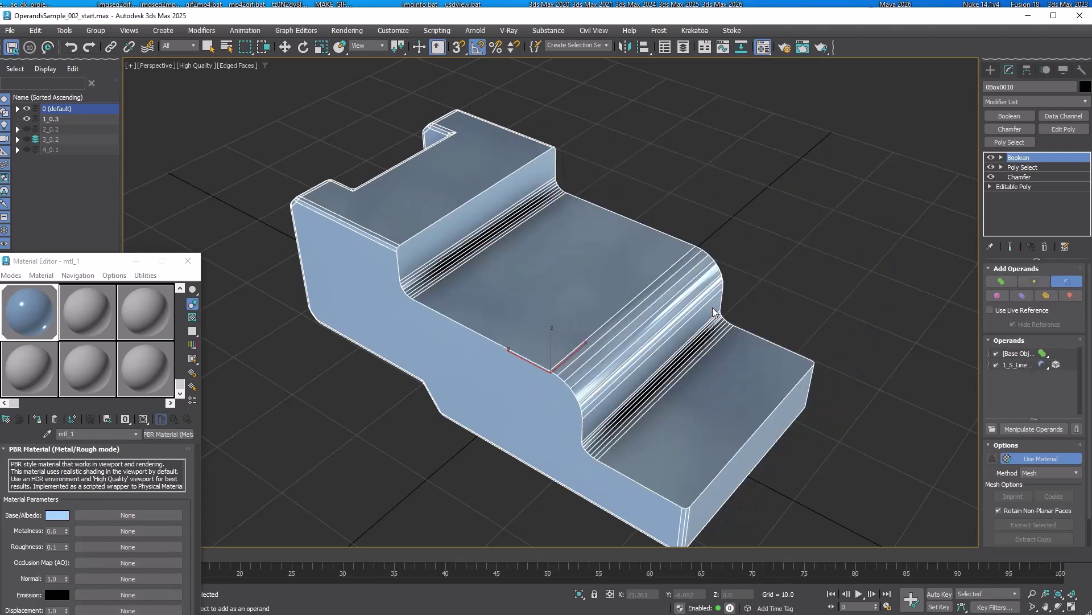
left_click(1009, 142)
left_click(1019, 282)
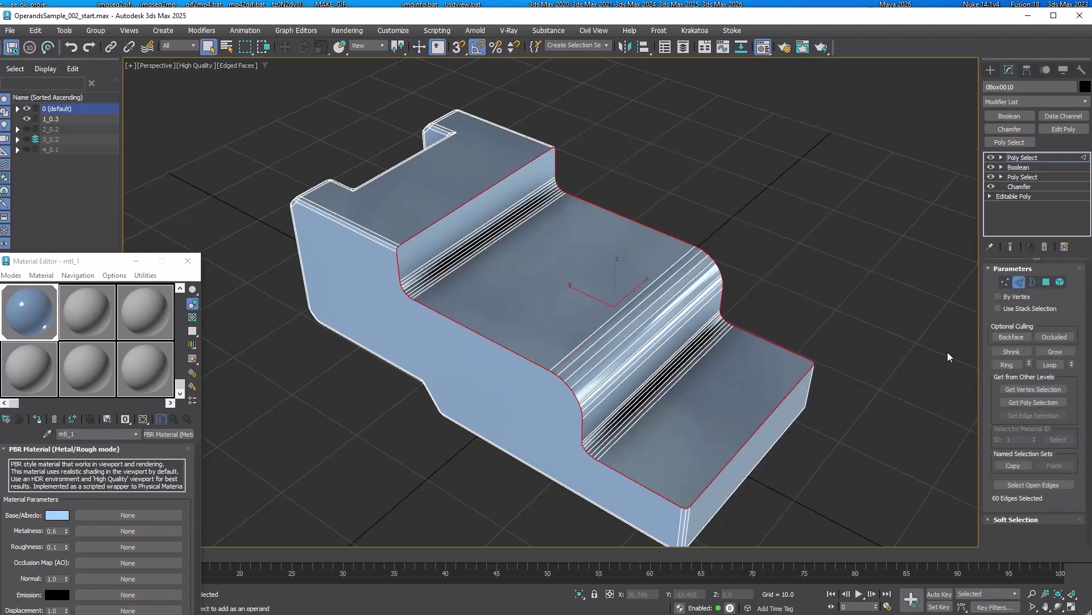
middle_click_drag(728, 368, 705, 363, "alt")
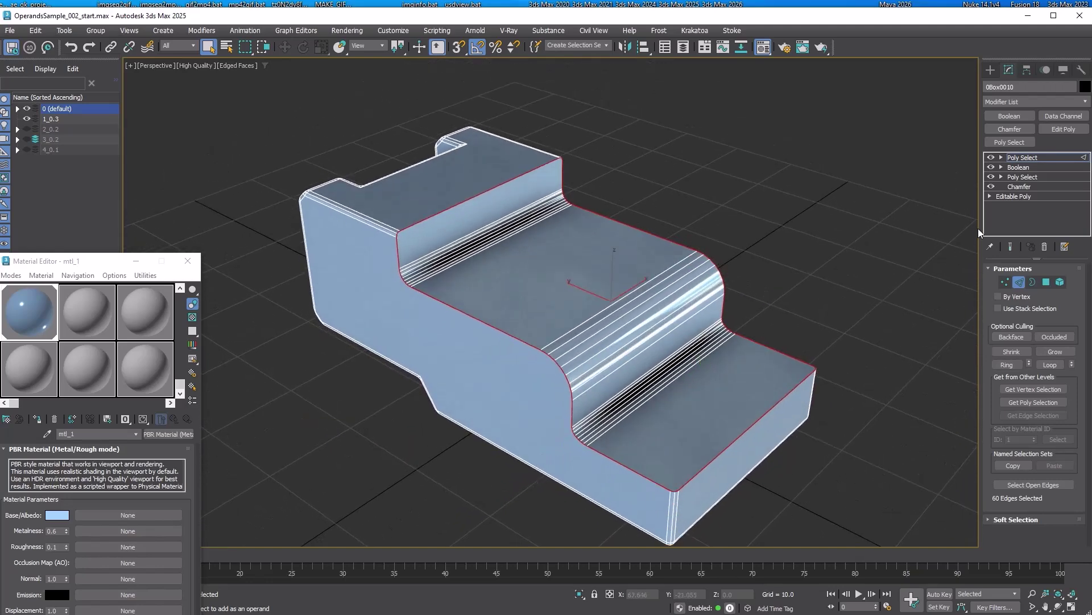
- Add a Chamfer limited to Selected Edges with a new amount and save it as a preset
left_click(1010, 129)
double_click(1054, 374)
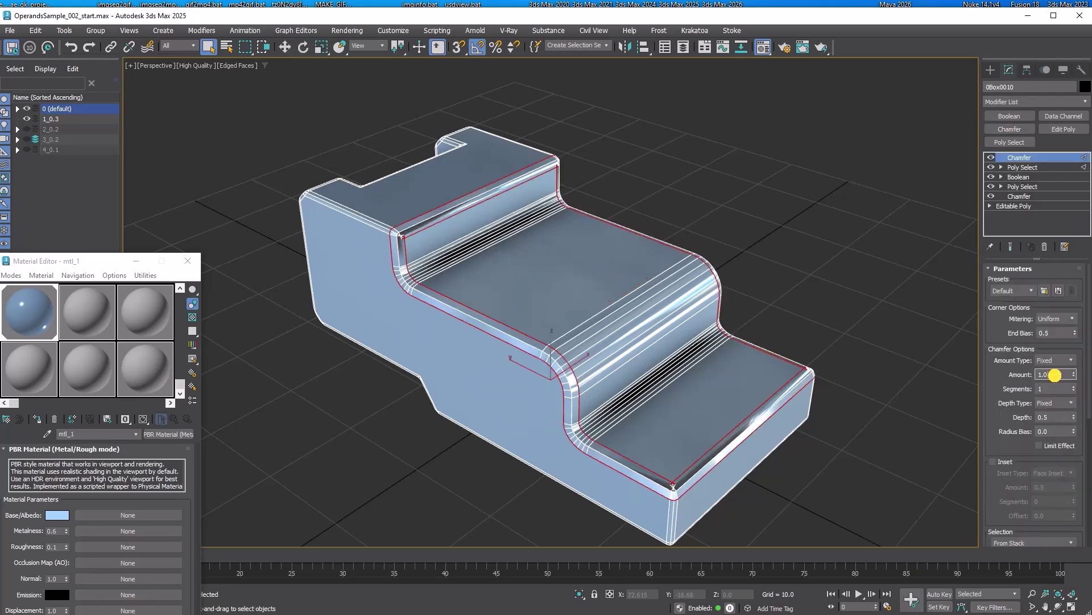
type("0.5")
key("Return")
scroll(1036, 375, "down", 4)
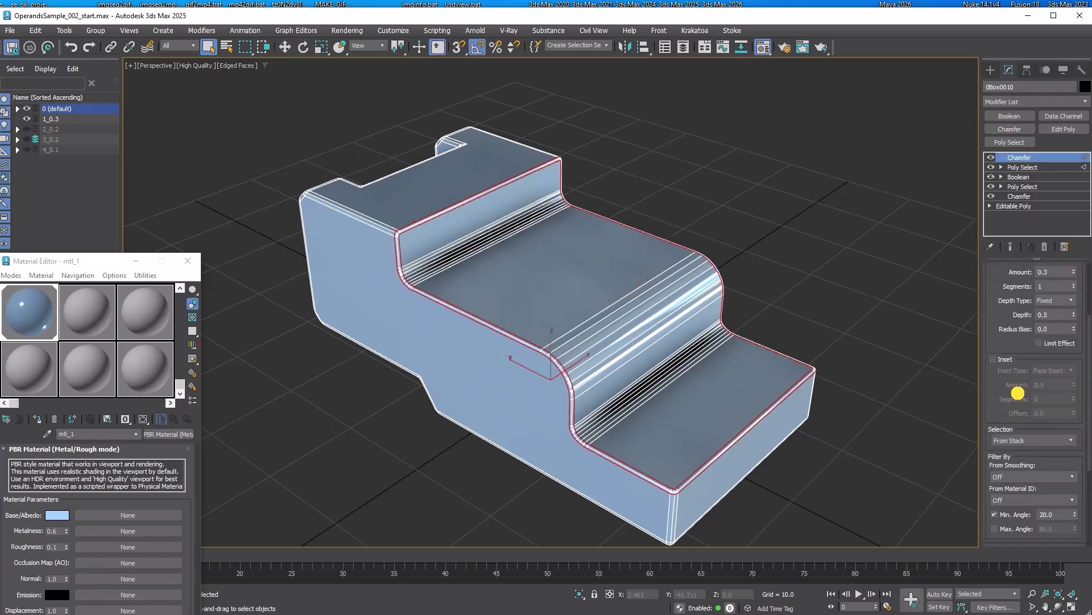
left_click(1033, 370)
left_click(1036, 393)
scroll(1049, 341, "up", 5)
left_click(1059, 292)
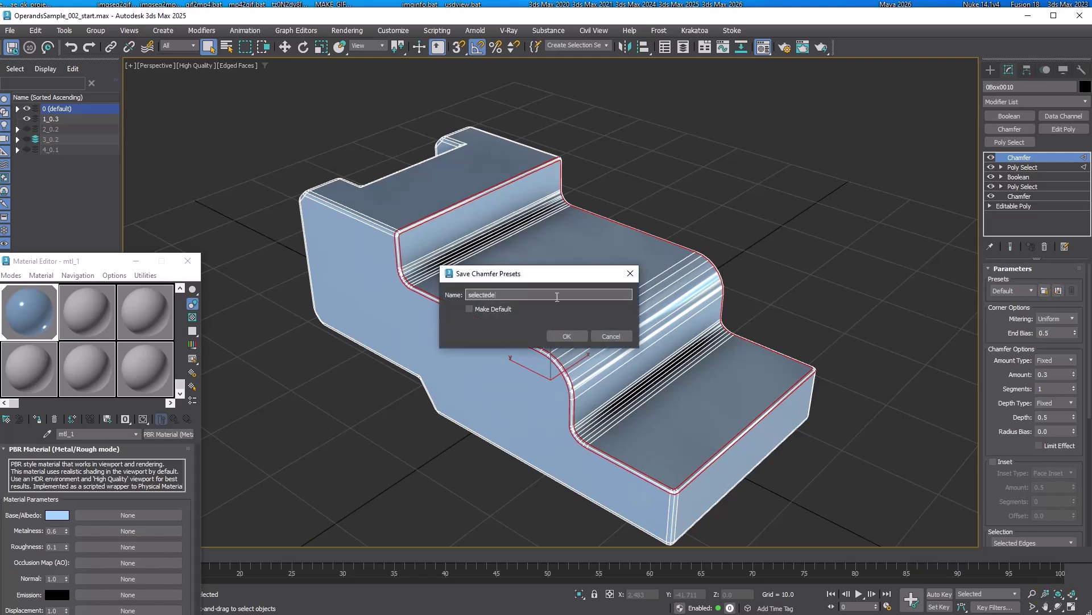
left_click(566, 336)
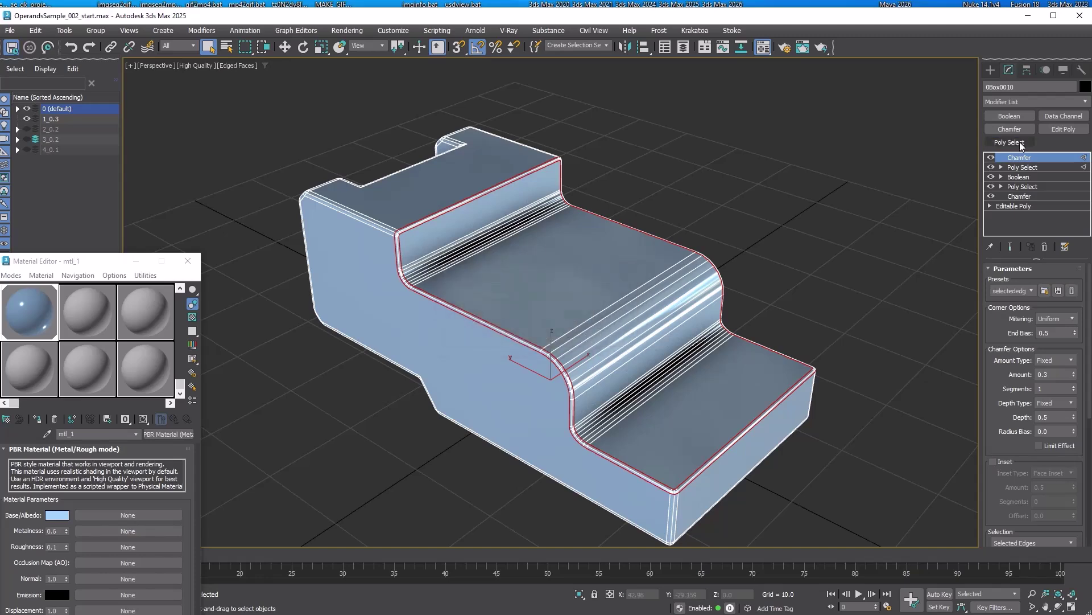
- Add a Poly Select above the chamfer, clear its edge selection and return to object level
left_click(1019, 142)
left_click(1019, 282)
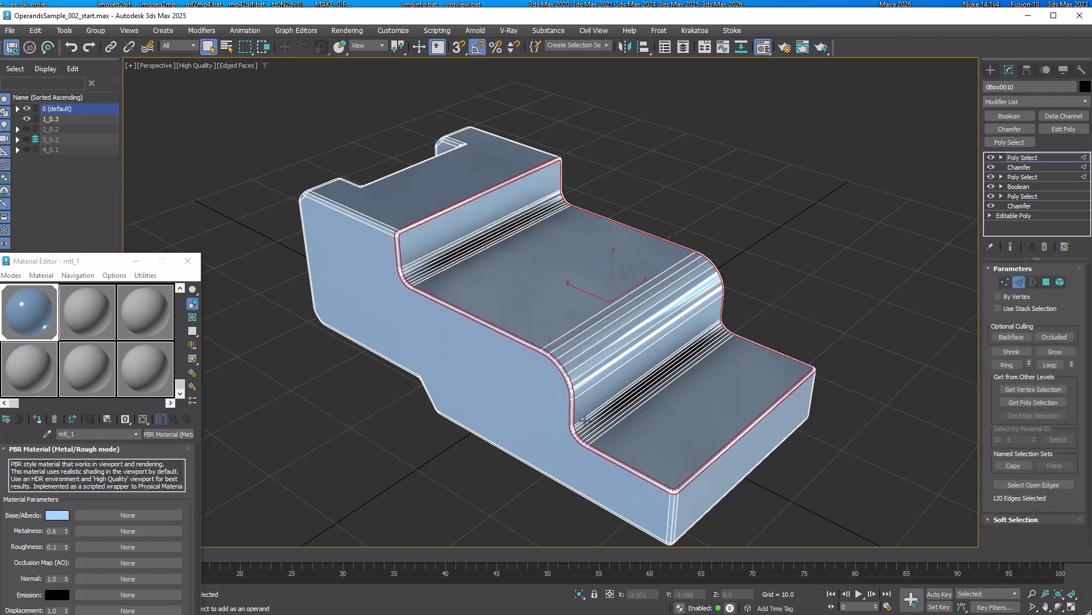
middle_click_drag(584, 417, 476, 415, "alt")
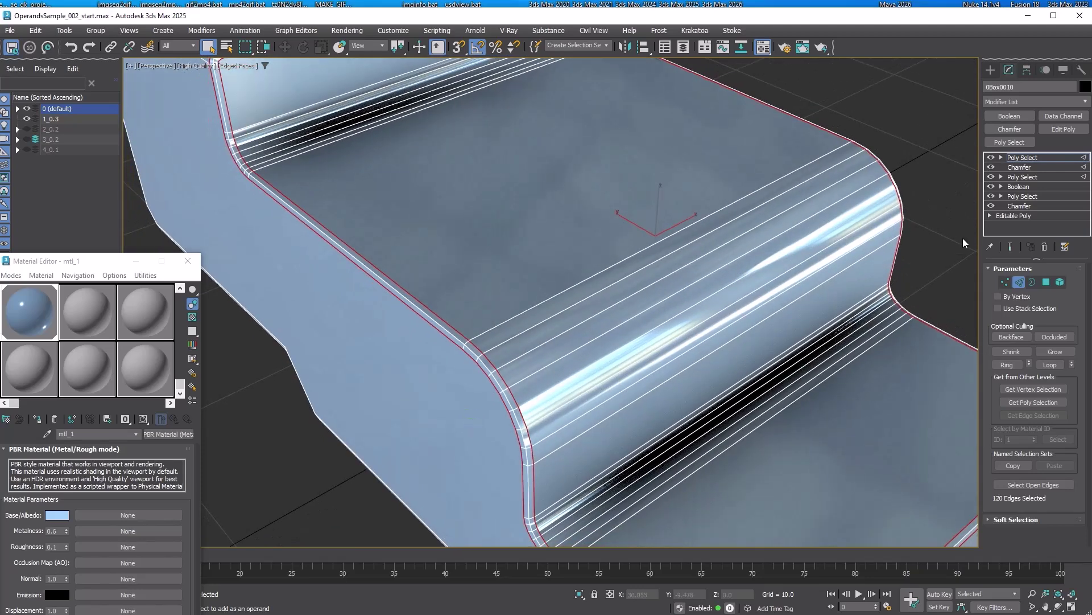
left_click(963, 238)
left_click(1019, 282)
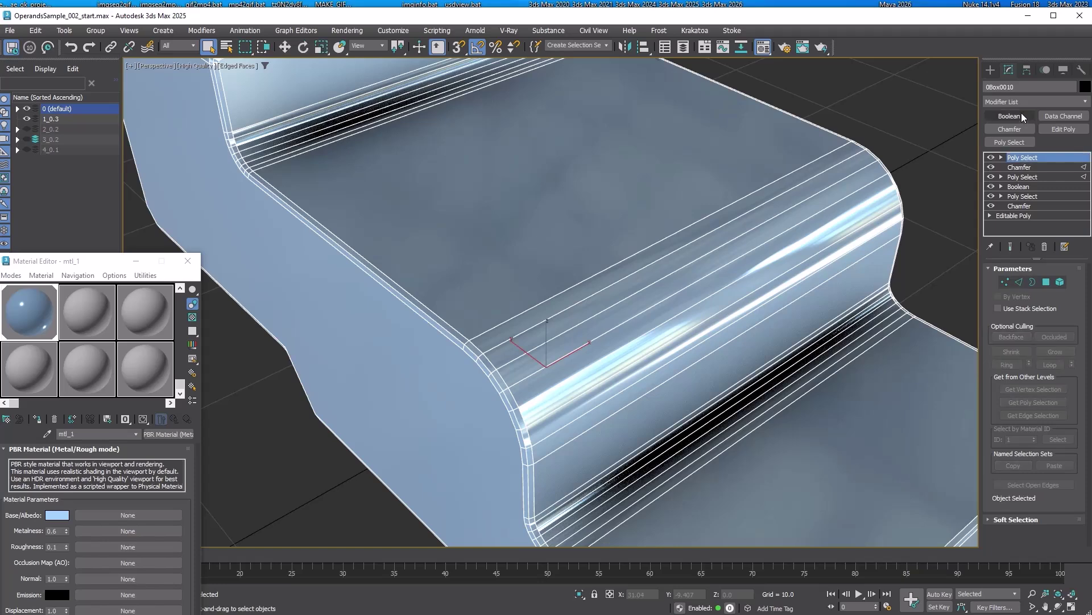
- Add a Boolean that subtracts the cutting box from layer 2_0.2
left_click(1022, 113)
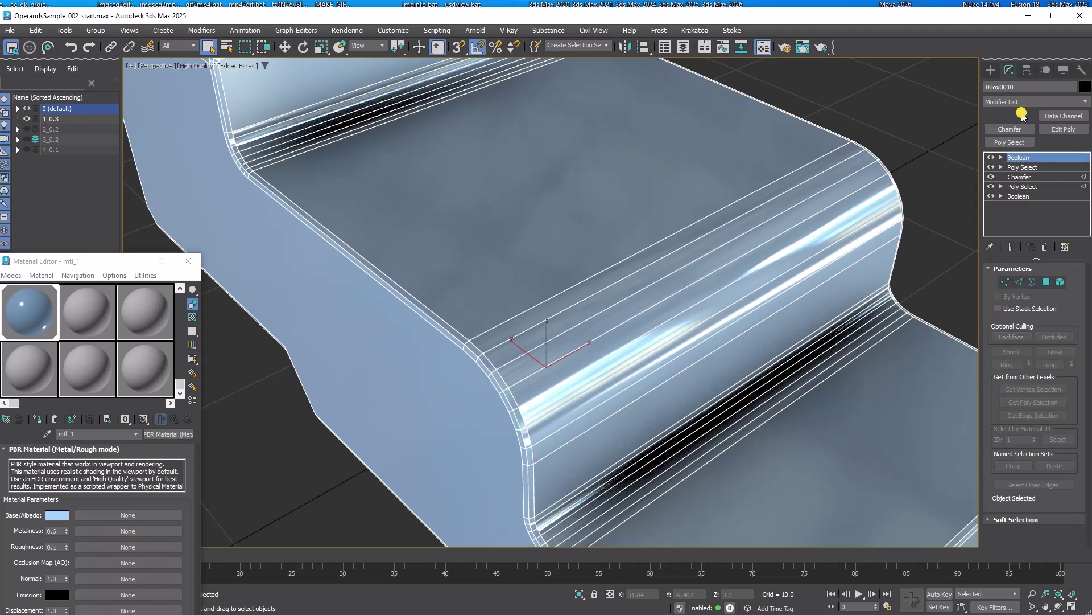
left_click(27, 129)
key("z")
left_click(1068, 282)
left_click(705, 401)
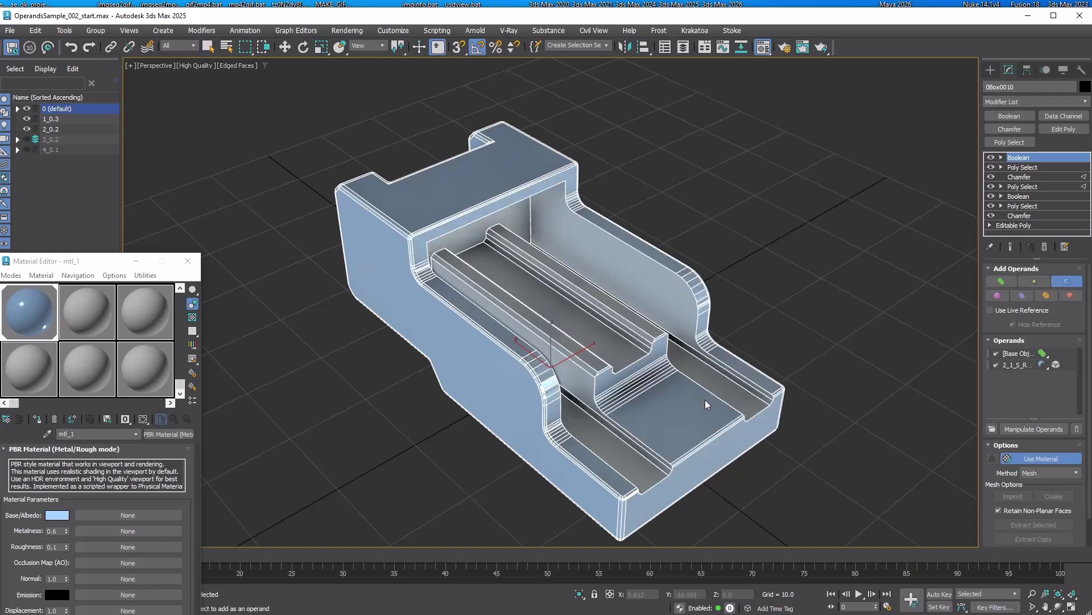
left_click(335, 416)
- Select the housing and turn off Use Material on its top Boolean
key("w")
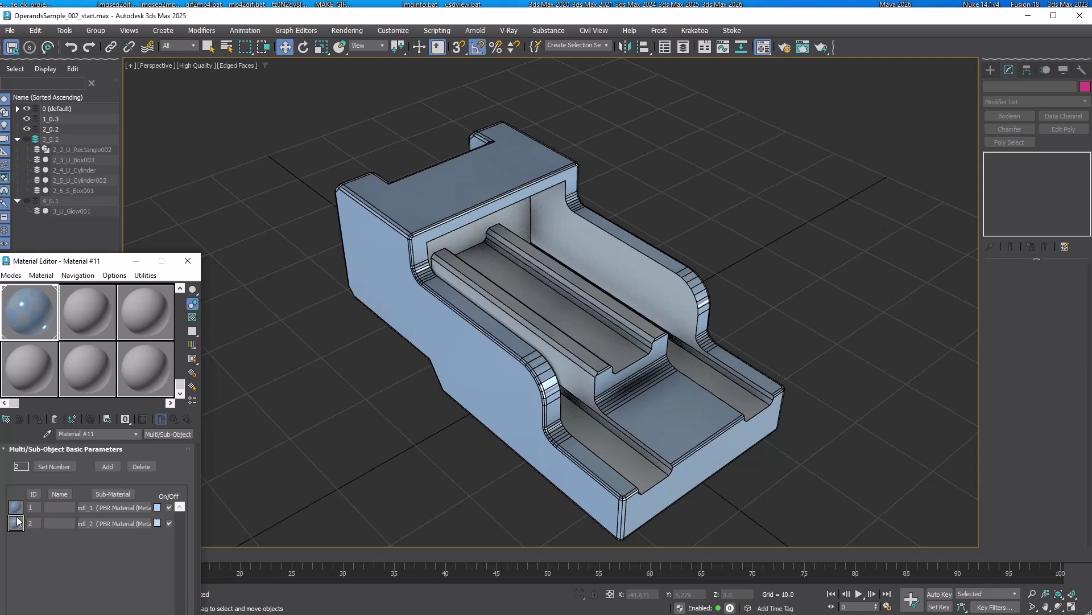
left_click(426, 362)
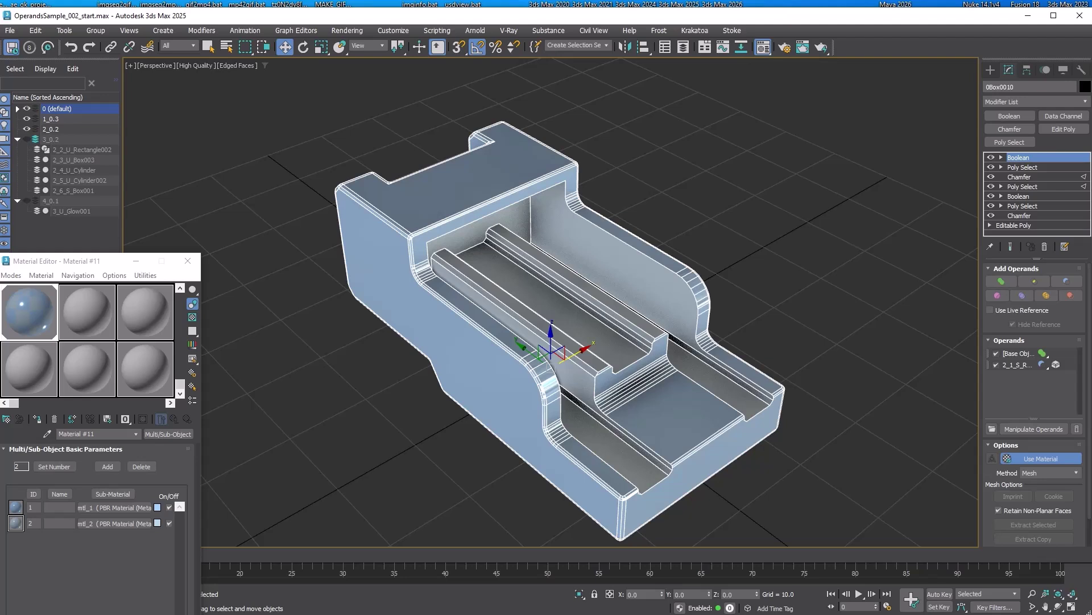
left_click(1033, 458)
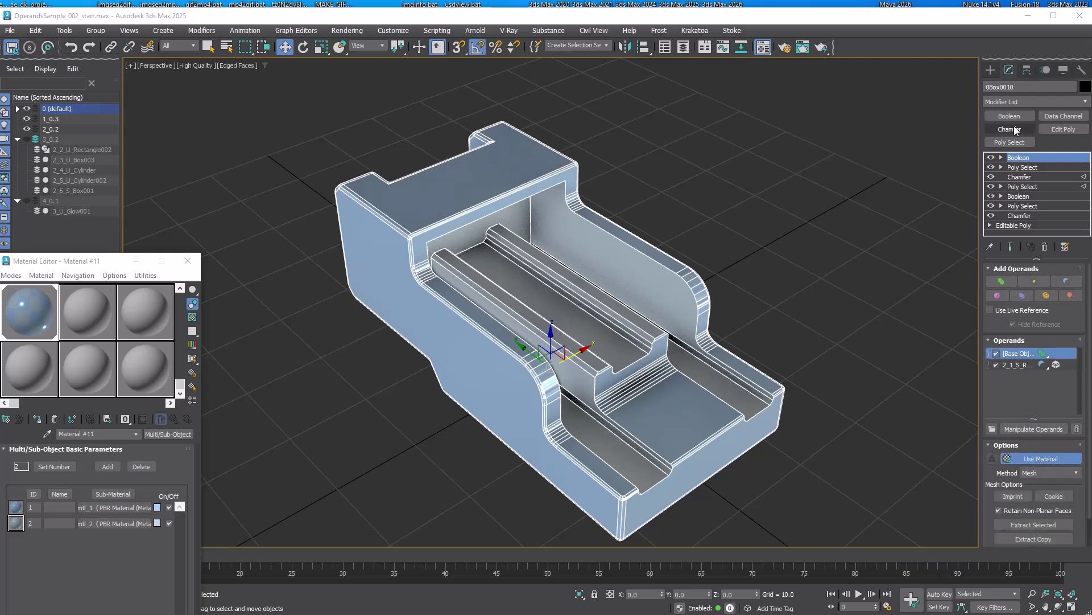
- Add a Chamfer modifier to the housing loaded with the saved selectededges preset
left_click(1014, 127)
left_click(1012, 291)
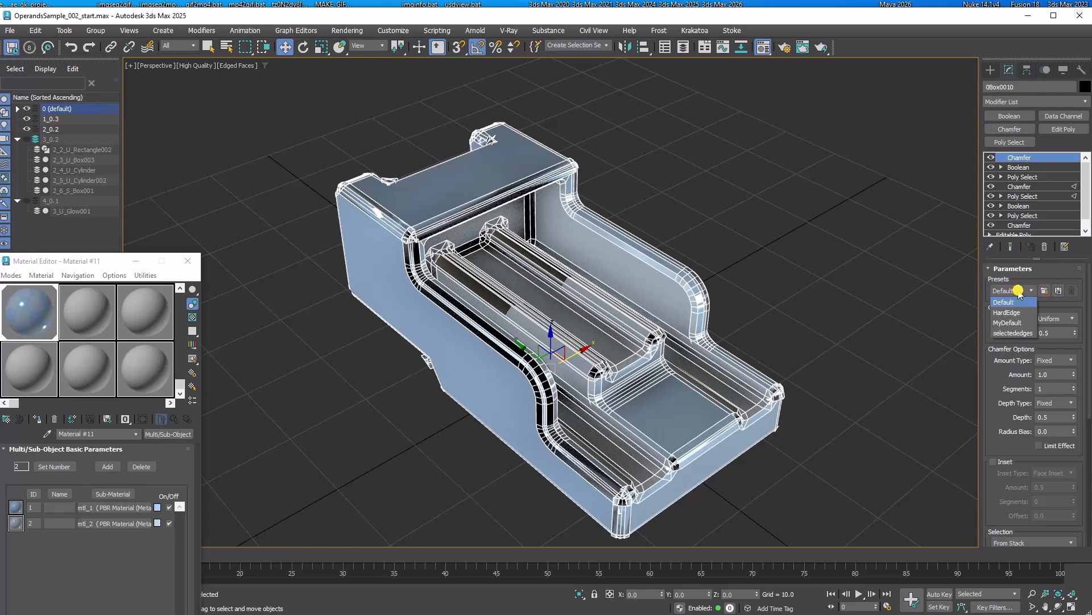
left_click(1020, 332)
left_click(1045, 291)
left_click(1054, 374)
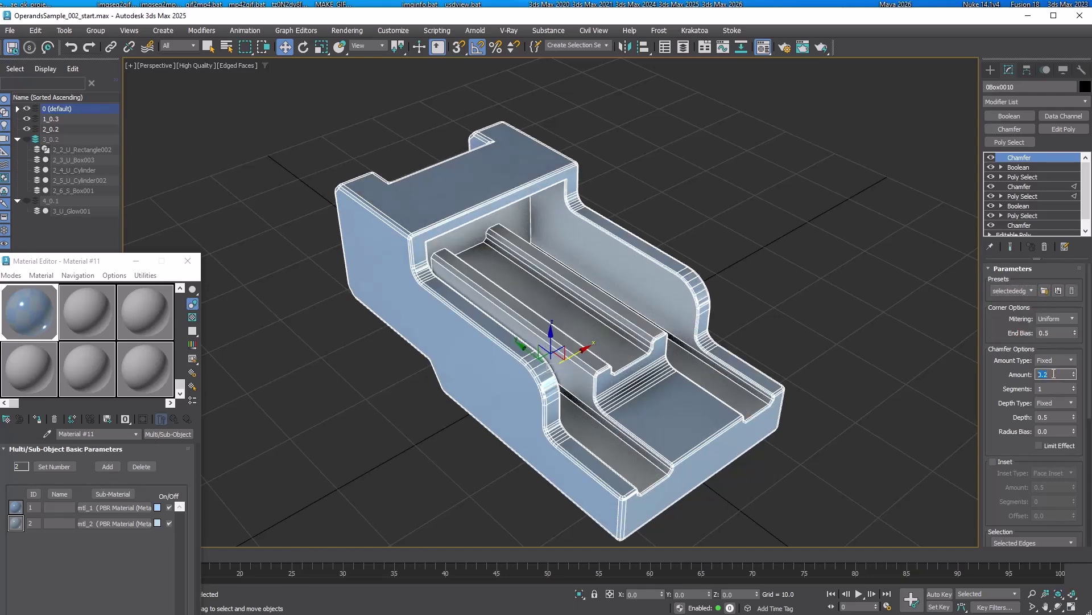
- Add a Boolean that unions four layer 3_0.2 parts and subtracts 2_6_S_Box001
left_click(1010, 115)
left_click(27, 139)
left_click(81, 149)
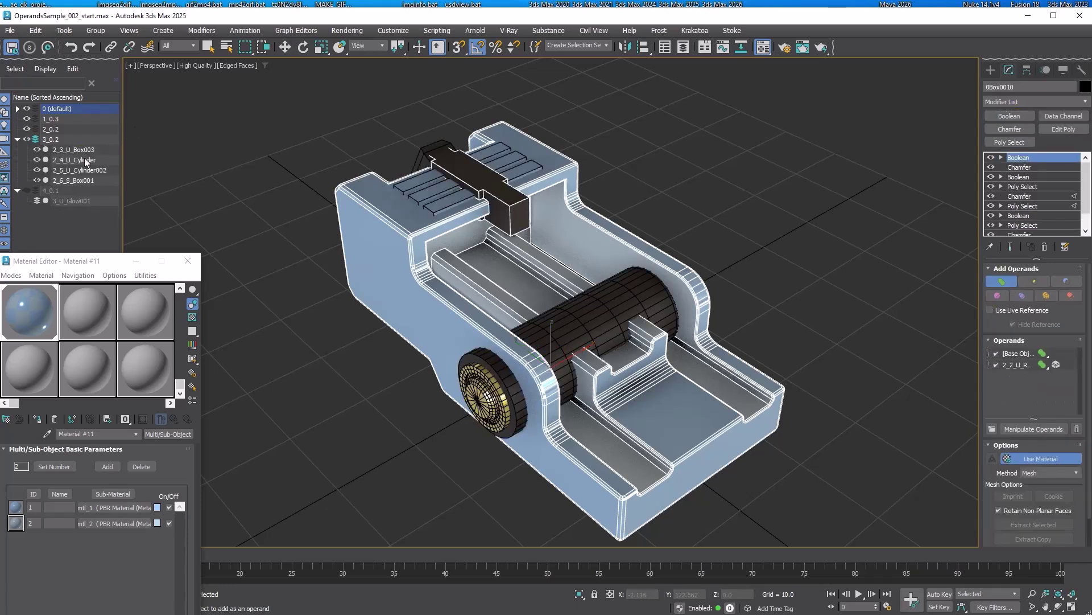
left_click(81, 149)
left_click(83, 149)
left_click(85, 149)
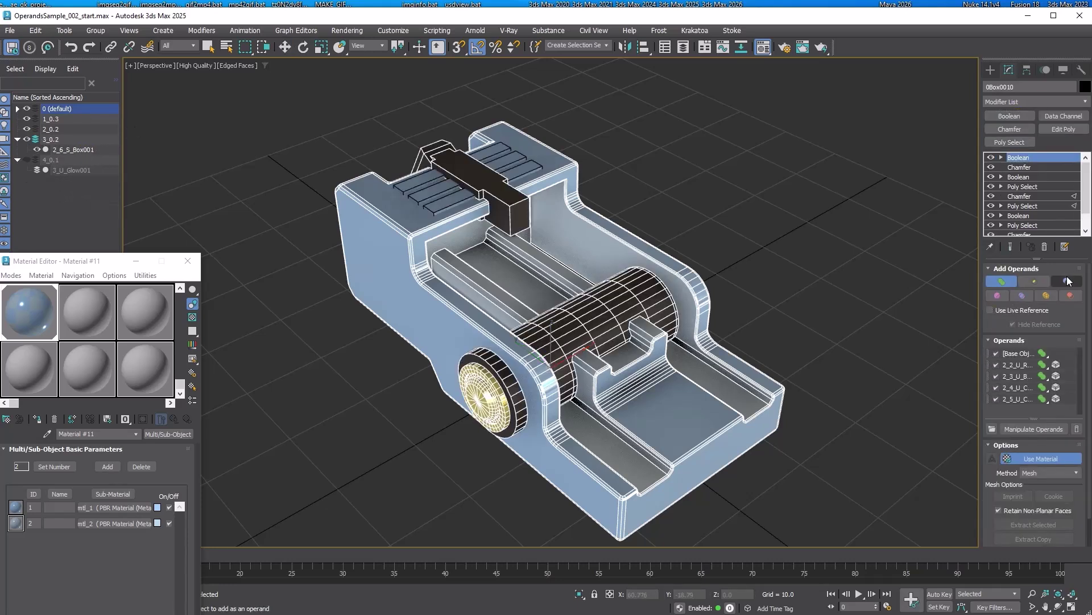
left_click(1067, 281)
left_click(73, 149)
- Add a Chamfer with the selectededges preset and an Amount of 0.2
left_click(1009, 128)
left_click(1023, 286)
left_click(1017, 329)
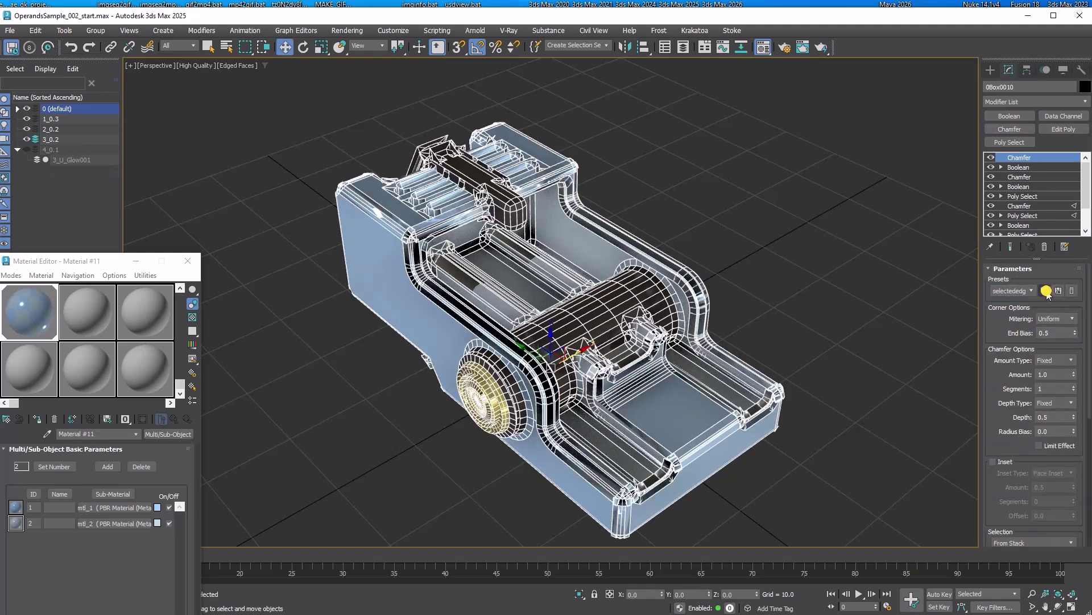
double_click(1052, 374)
type("0.3")
key("Return")
type("0.2")
key("Return")
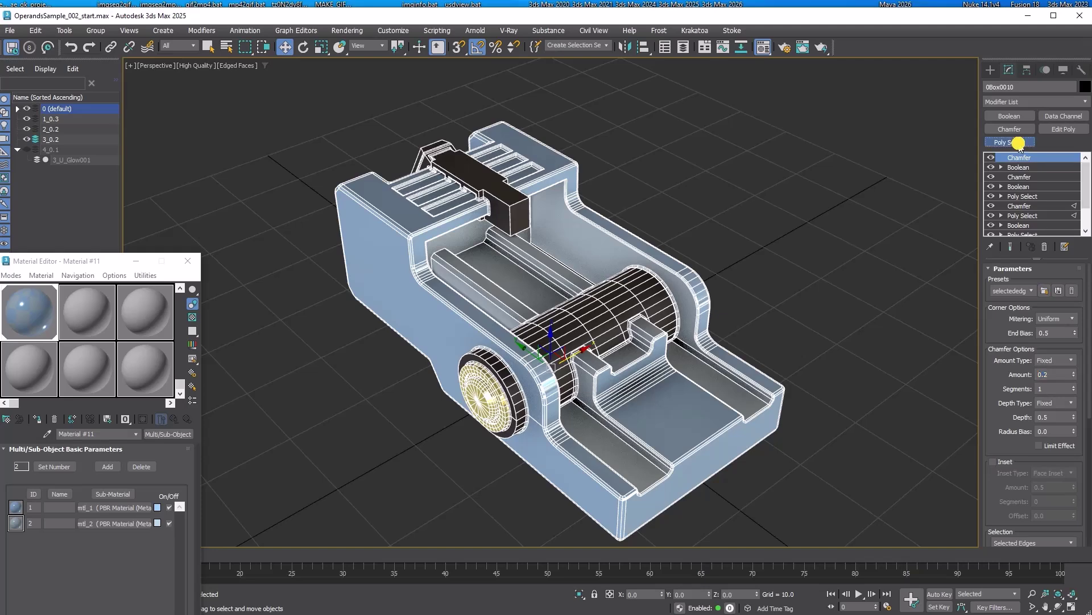
- Add a Poly Select above the chamfer with no edges selected
left_click(1017, 143)
left_click(1019, 281)
left_click(866, 268)
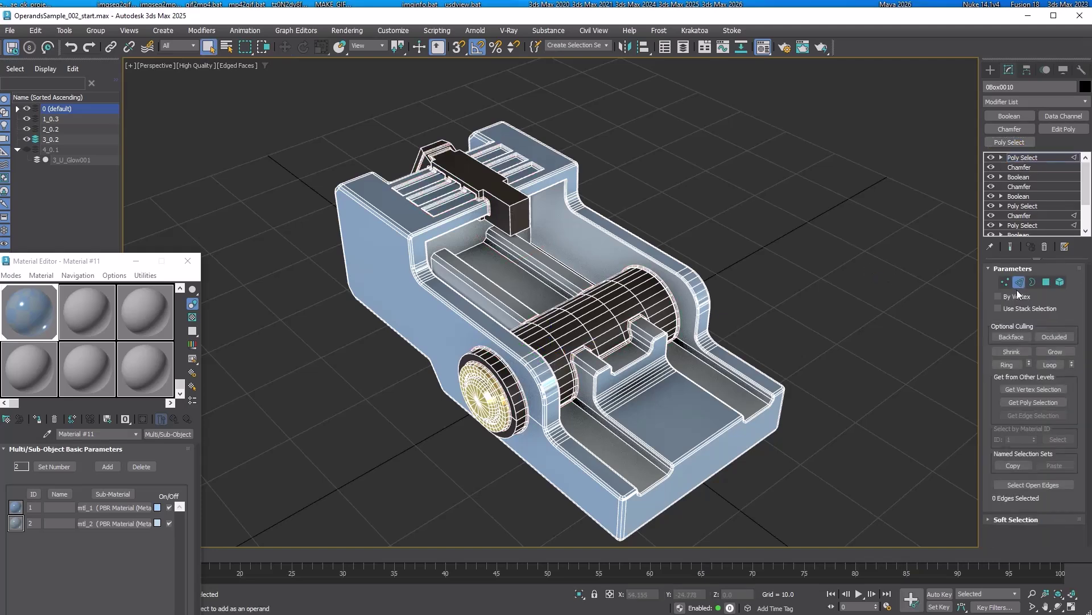
- Add a Boolean to the housing with 3_U_Glow001 as its operand
key("q")
left_click(1019, 117)
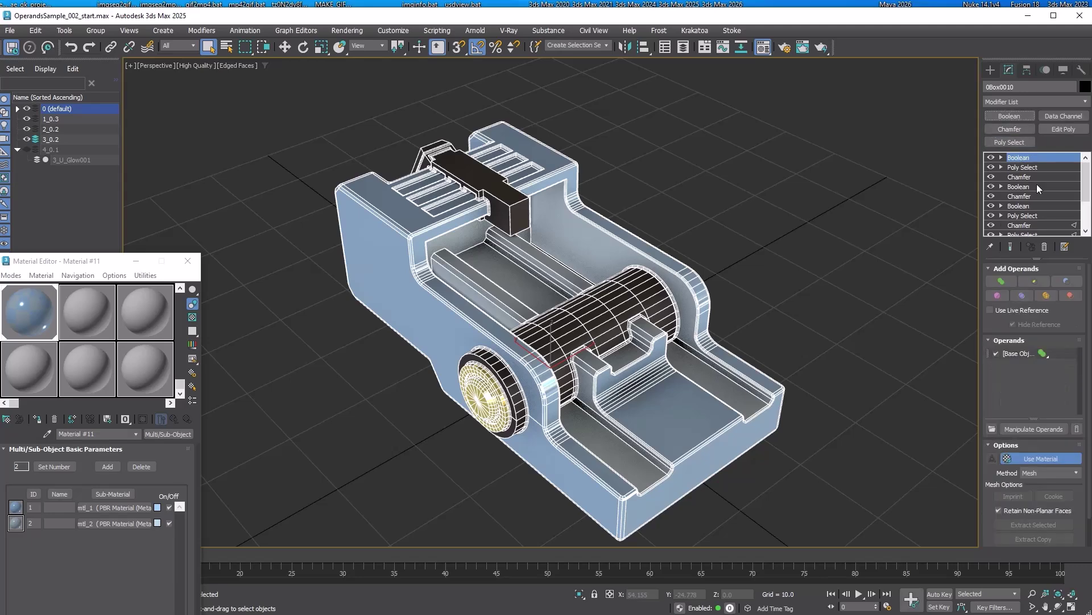
left_click(1002, 281)
left_click(56, 160)
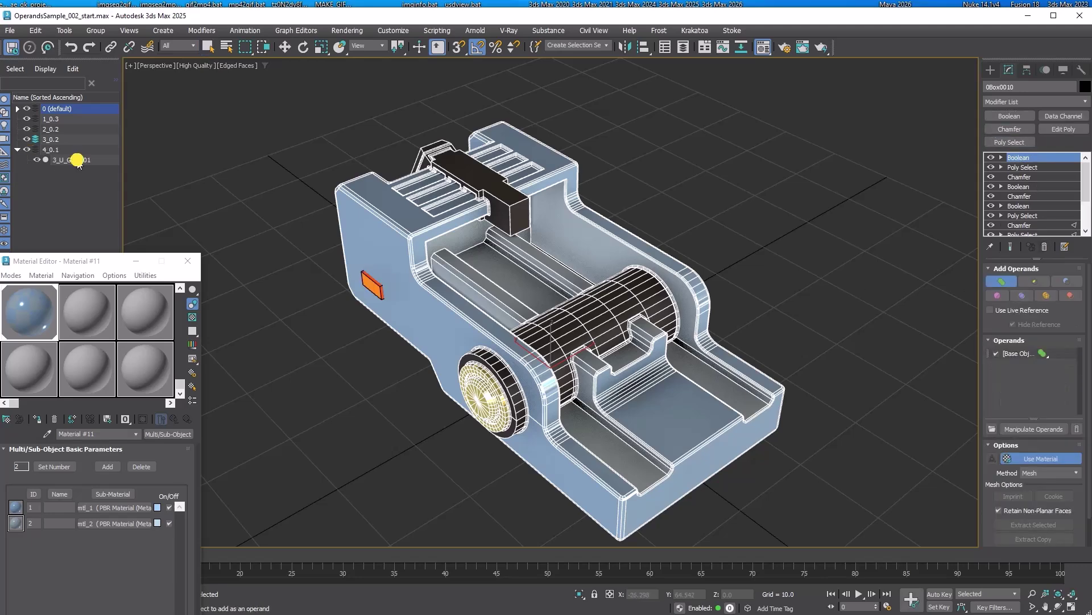
- Add a Chamfer with the selectededges preset and set its Amount to 0.1
left_click(1015, 132)
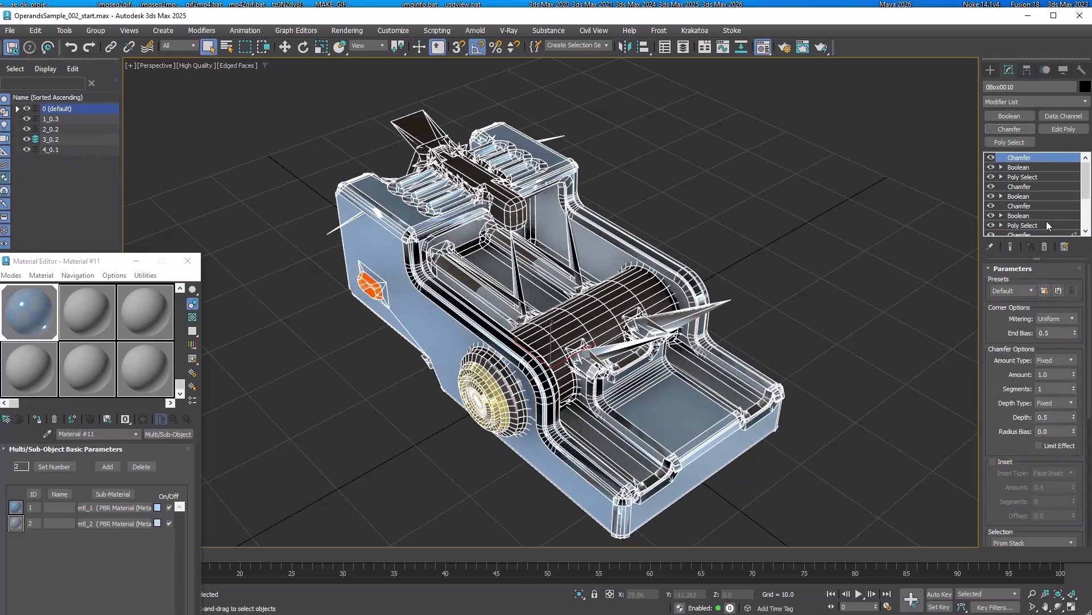
left_click(1013, 290)
left_click(1013, 333)
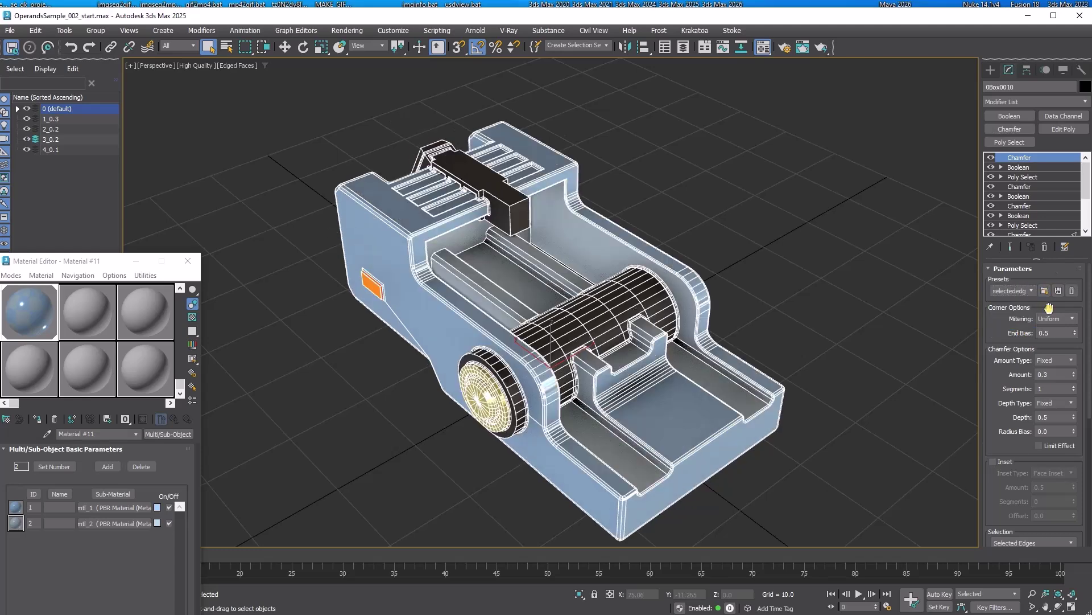
left_click(1053, 374)
type("0.1")
key("Return")
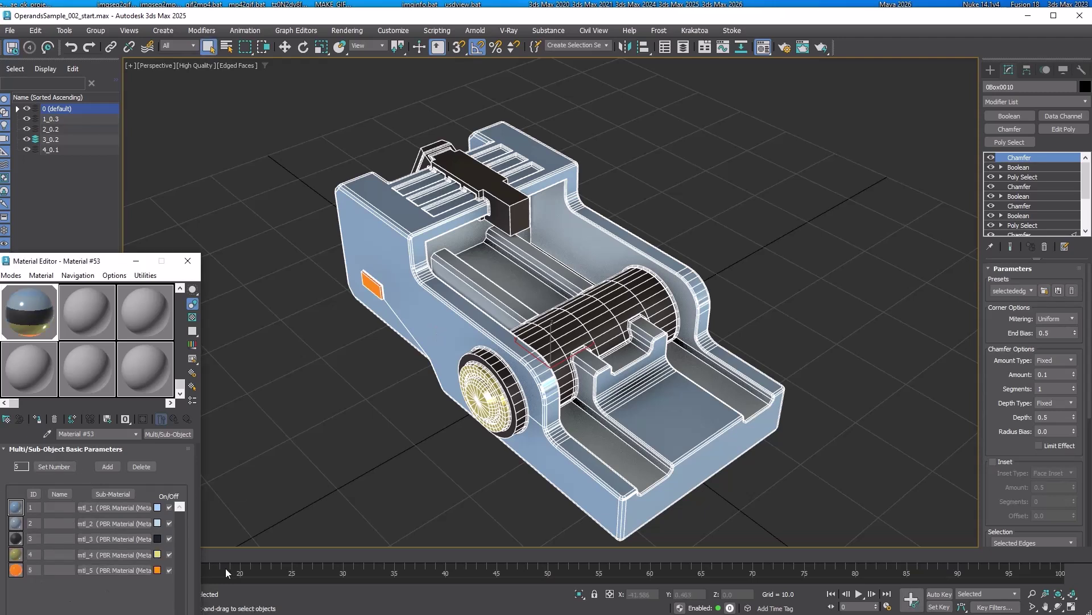
- Switch to Select and Move with W once Material #53 is in the Material Editor
key("w")
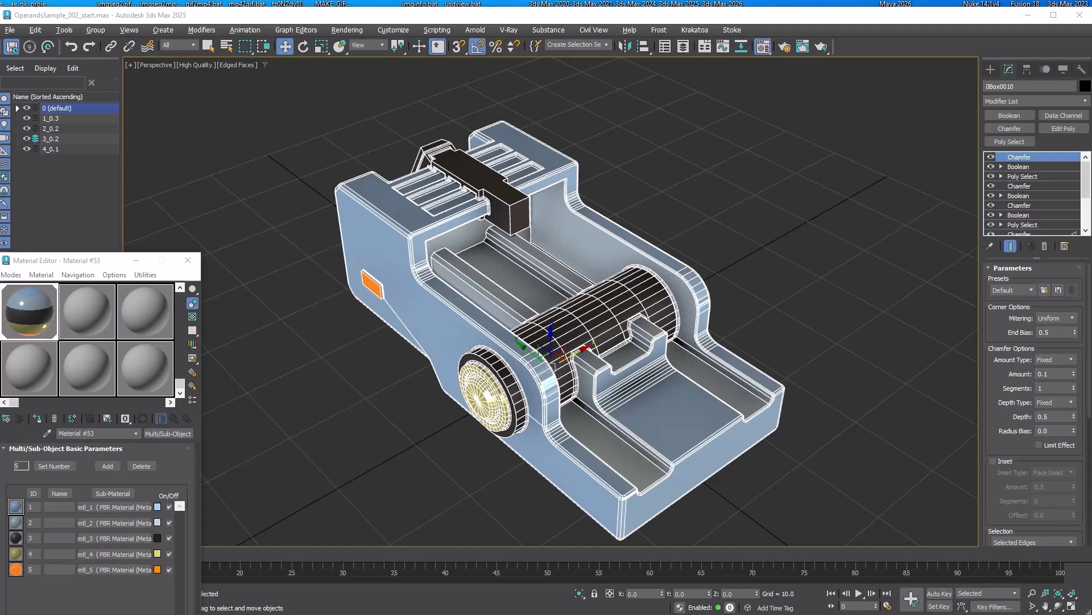
- Select the 3_U_Glow operand and Shift-move copies to the right, scaling them narrower
left_click(1017, 166)
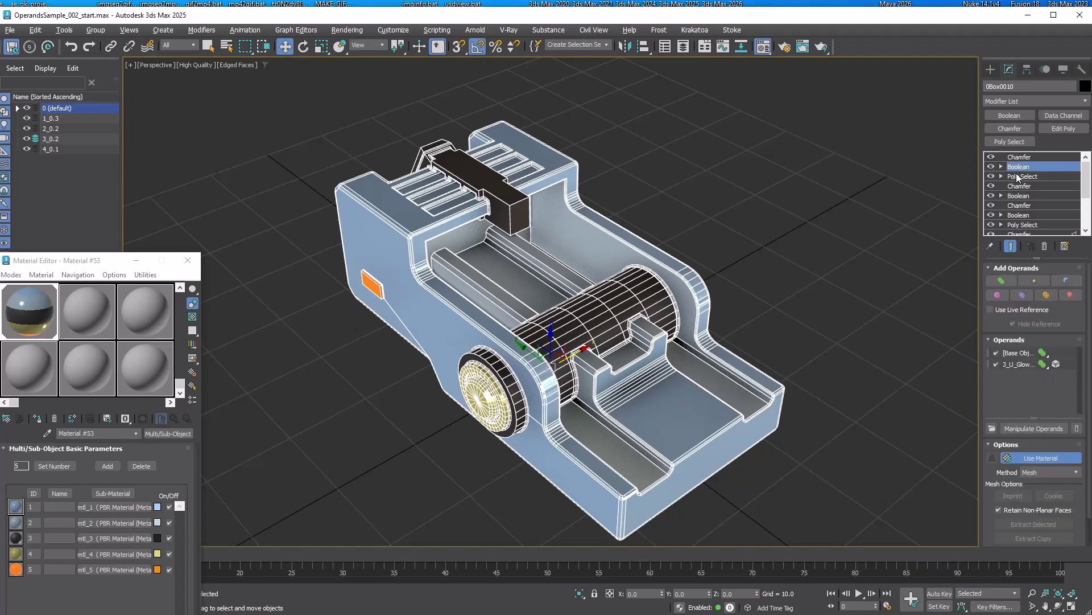
left_click(1017, 364)
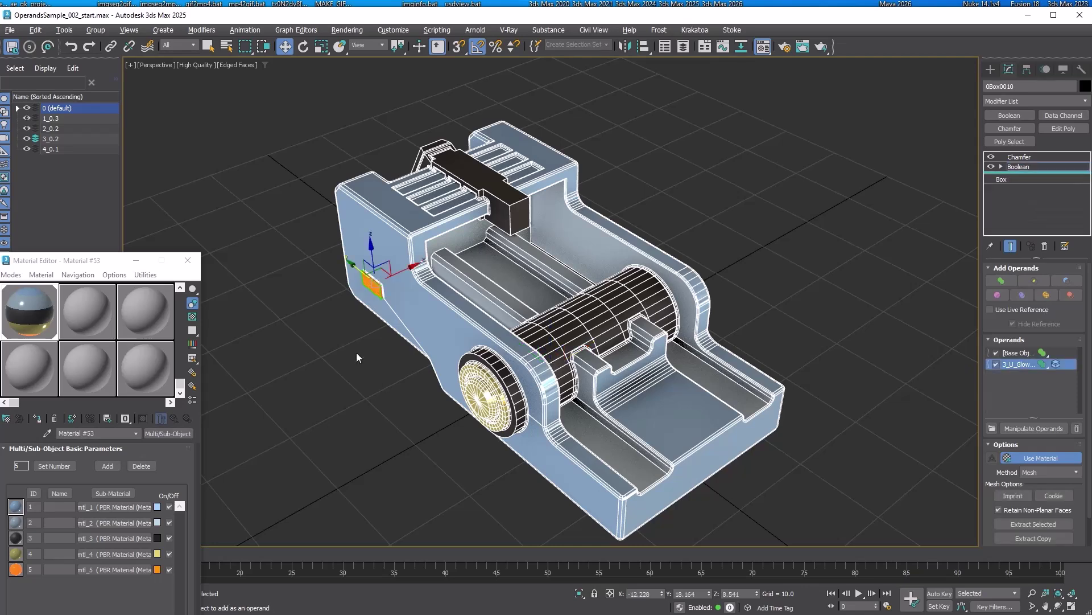
middle_click_drag(346, 333, 357, 377, "alt")
scroll(357, 377, "up", 10)
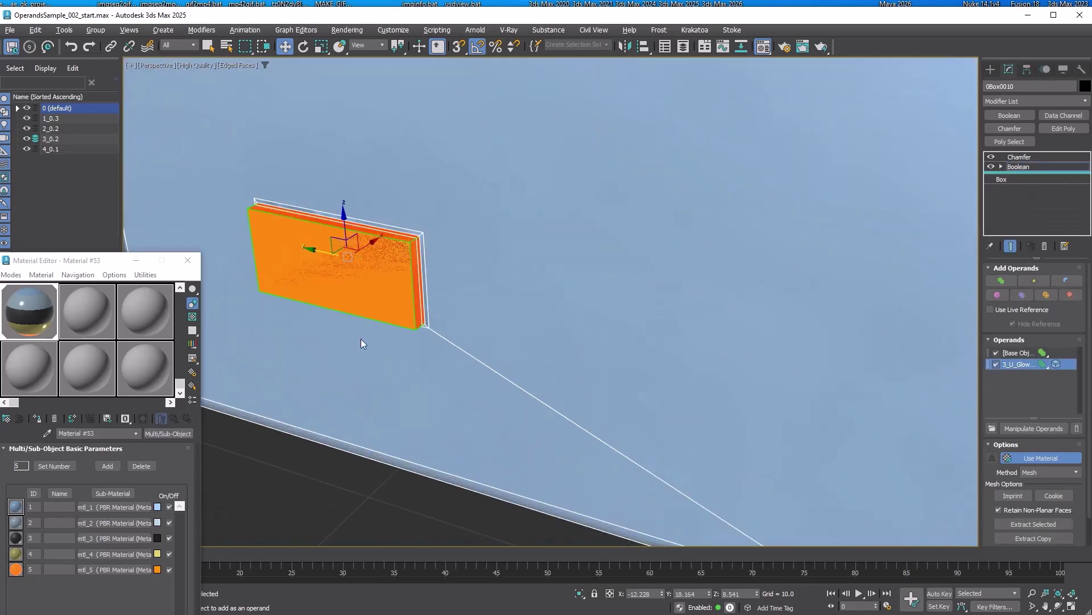
left_click_drag(322, 252, 566, 310)
key("r")
key("w")
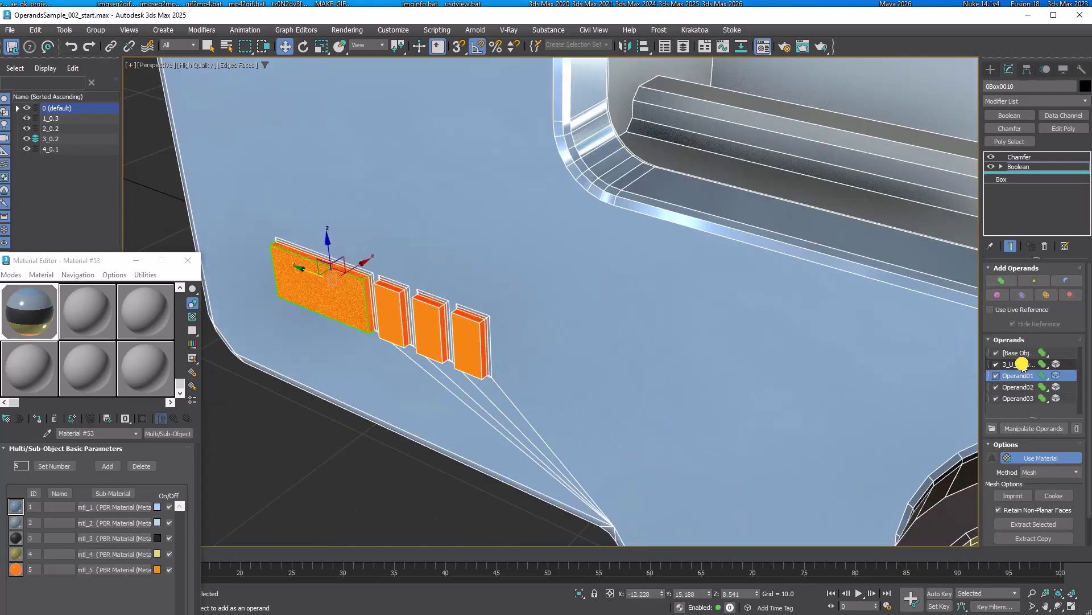
left_click(1022, 364)
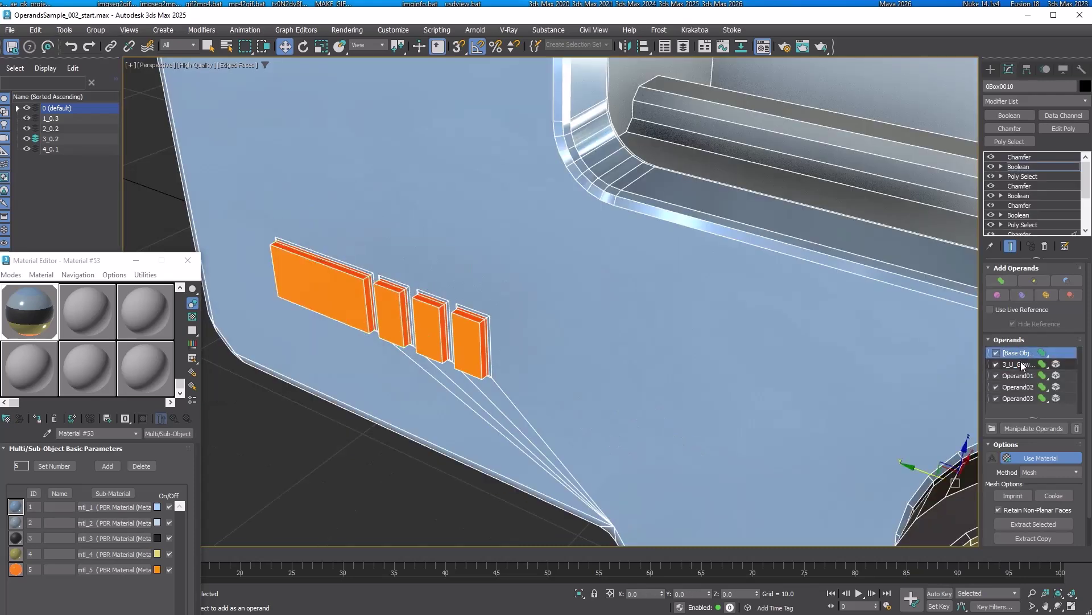
left_click(1021, 353)
left_click(1021, 364)
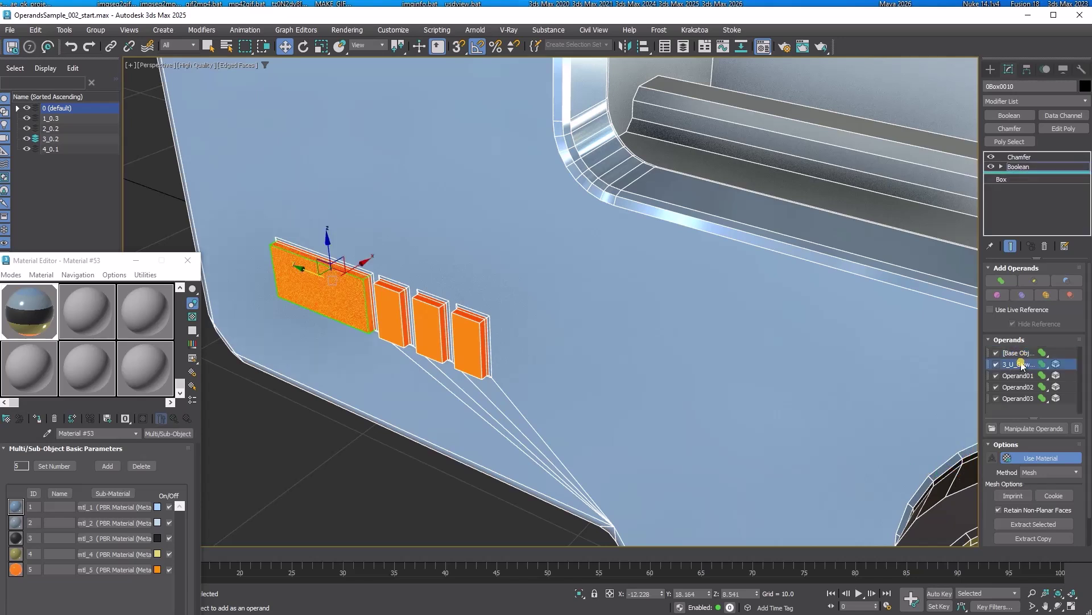
left_click(1021, 354)
left_click(1021, 363)
left_click(1021, 354)
left_click(1021, 363)
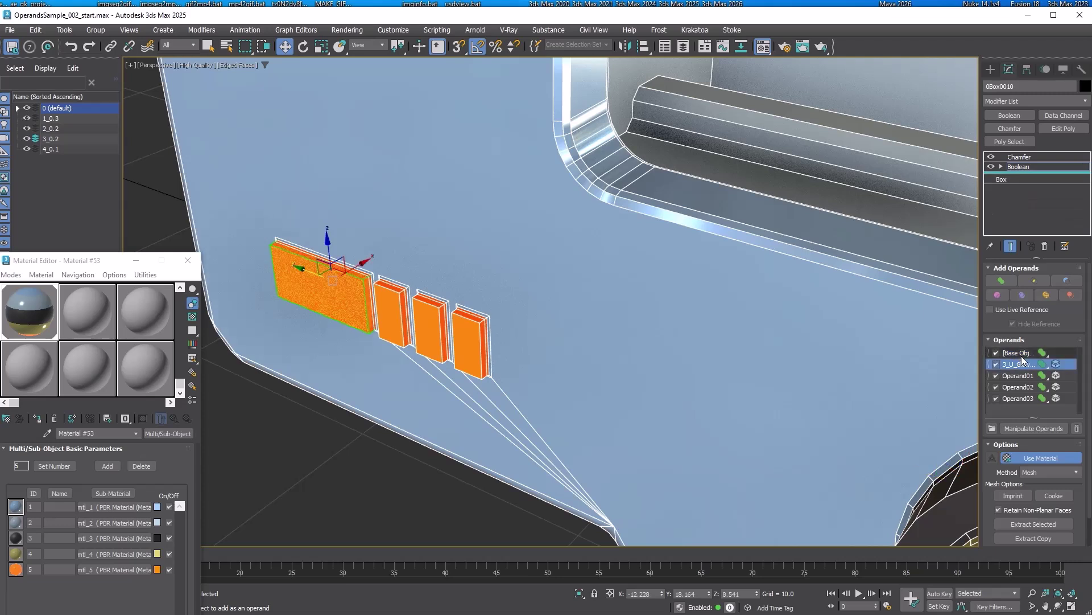
left_click(1021, 354)
left_click(1021, 363)
left_click(1018, 353)
left_click(1019, 365)
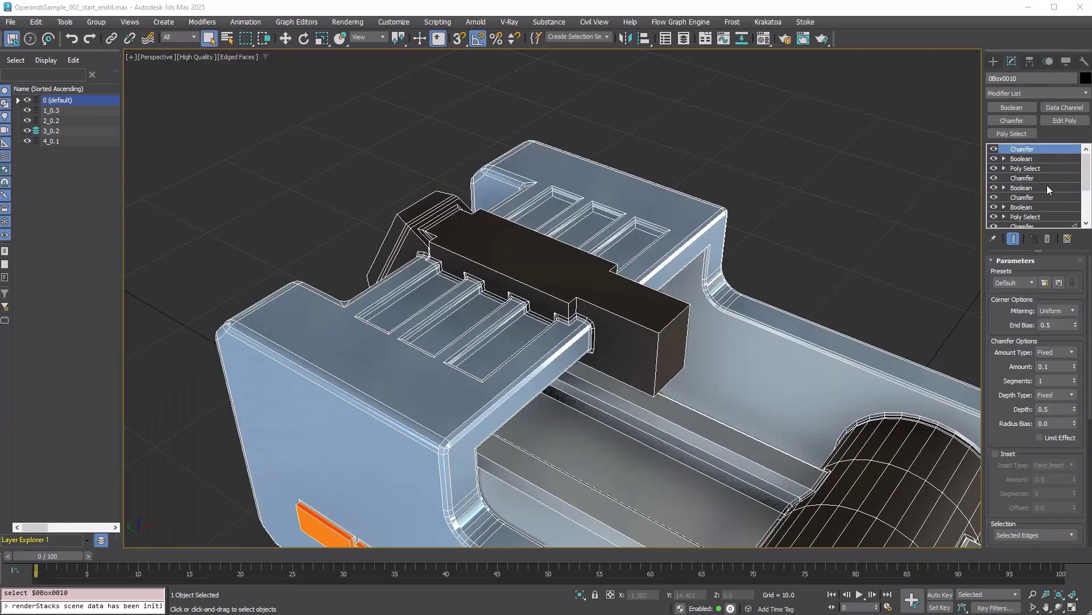
- In the second Boolean, enlarge the Operands list and drag 2_6_S_B to a new position
left_click(1047, 187)
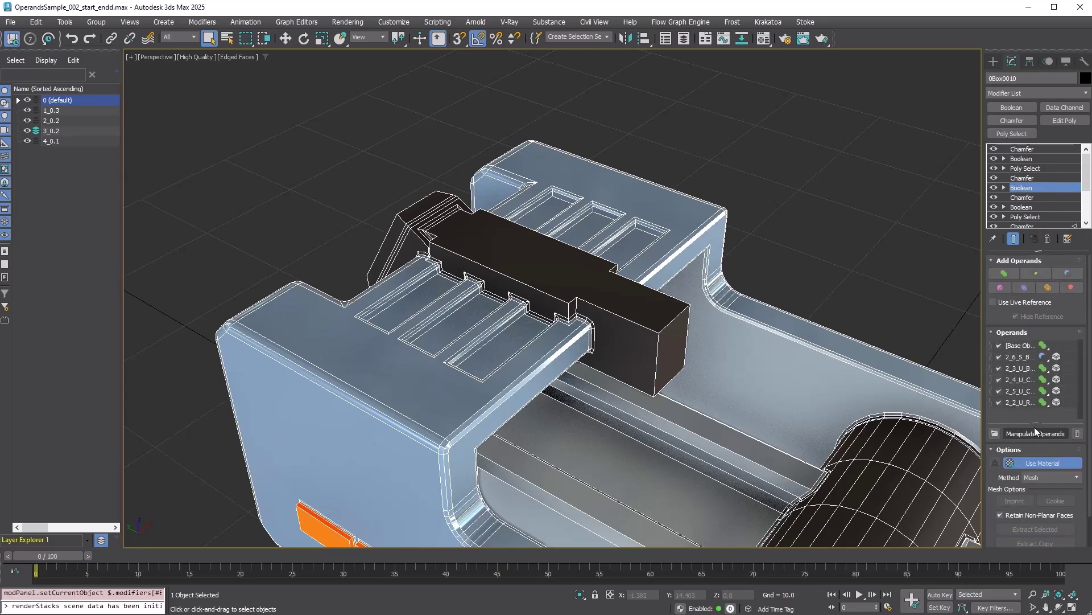
mouse_move(1034, 427)
left_mouse_down()
mouse_move(1036, 358)
mouse_move(1035, 439)
mouse_move(1027, 346)
mouse_move(1037, 432)
mouse_move(1035, 420)
left_mouse_up()
left_click(1020, 358)
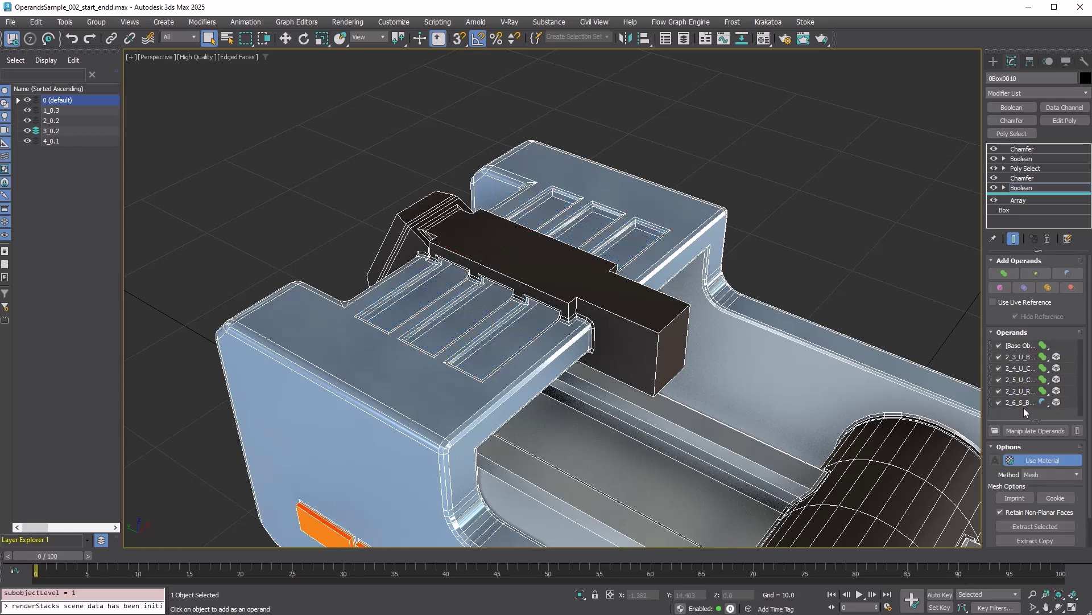
left_click_drag(1021, 402, 1028, 359)
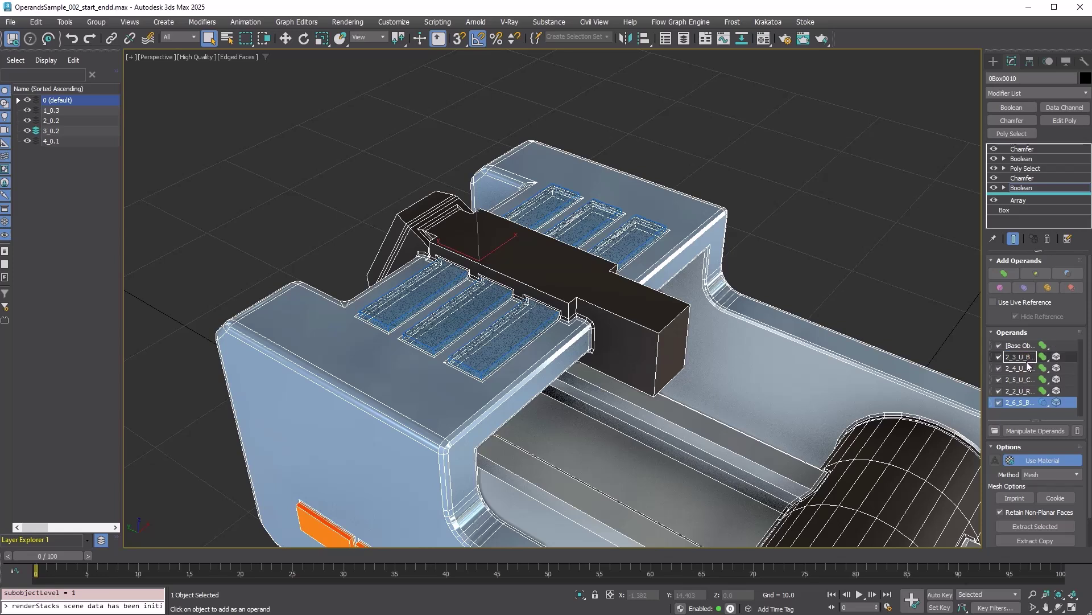
left_click(999, 360)
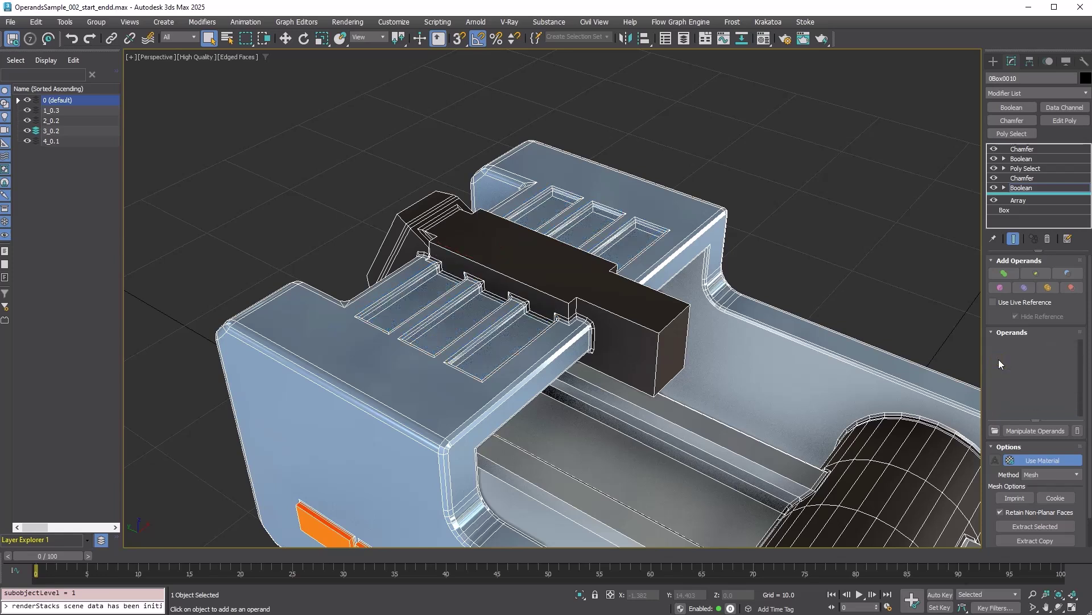
left_click(999, 360)
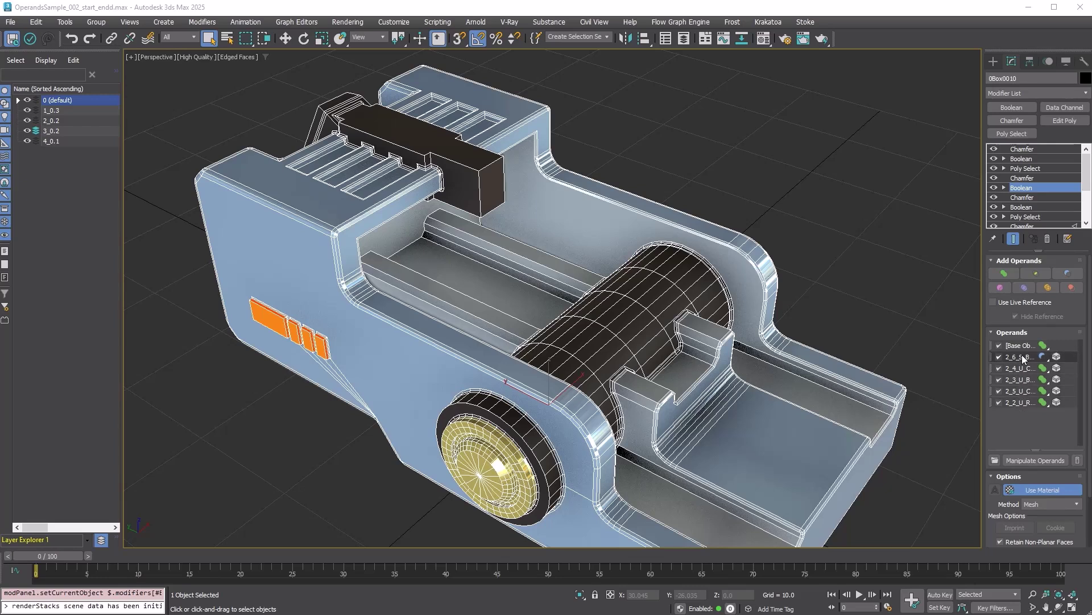
- Show operand handles in the viewport and right-click the top box operand for its menu
left_click(1030, 461)
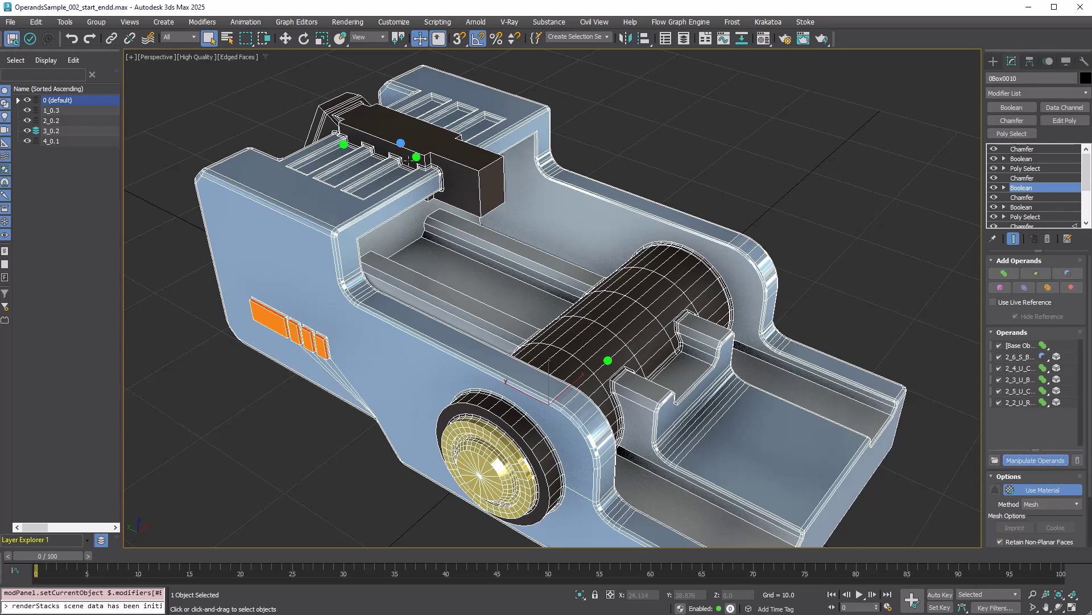
left_click(401, 142)
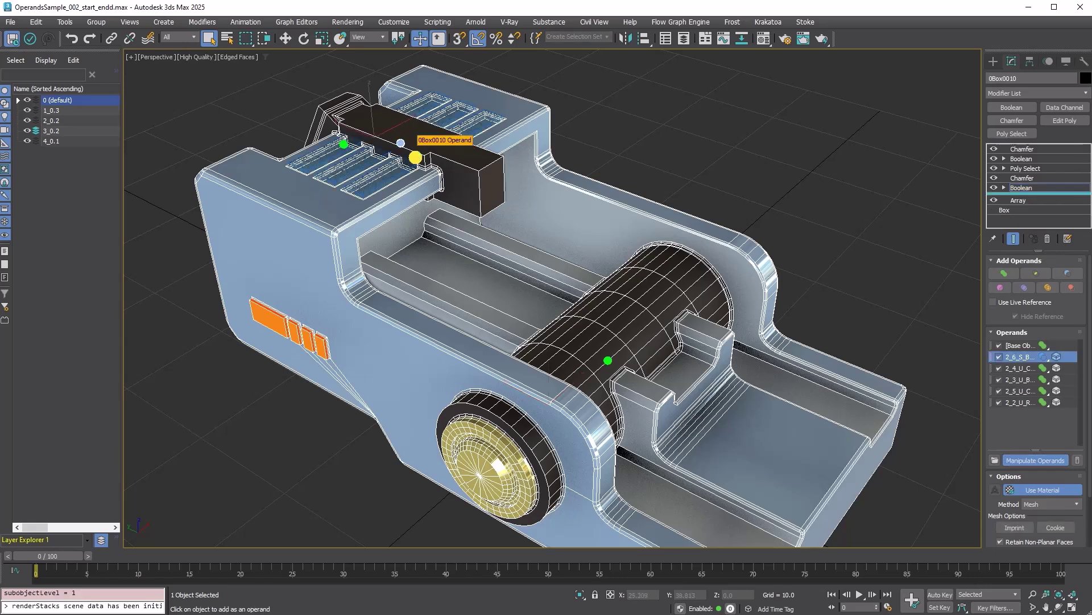
left_click(608, 360)
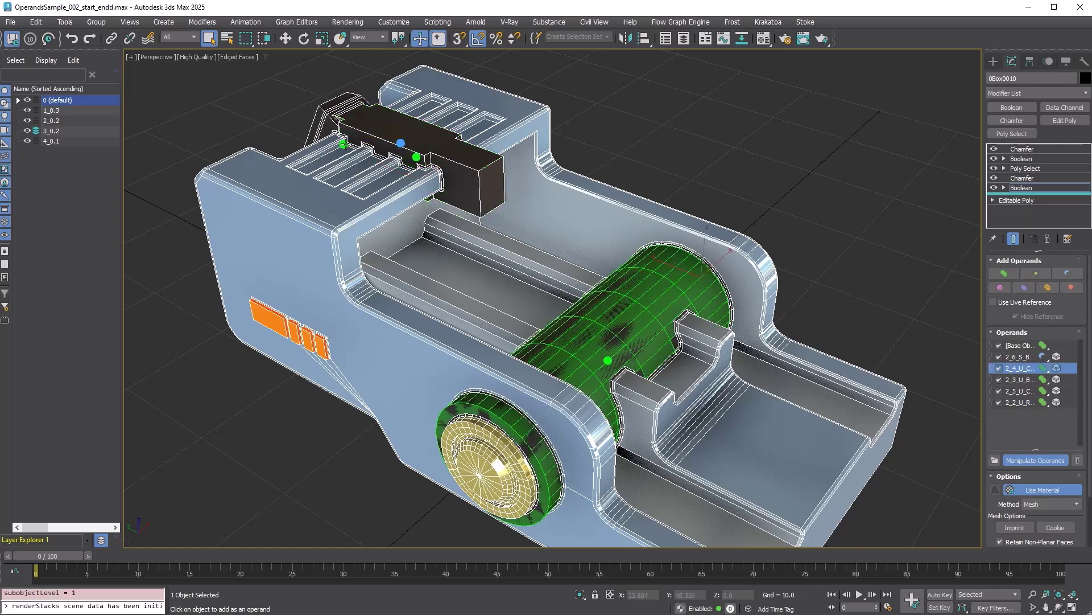
left_click(344, 144)
right_click(417, 157)
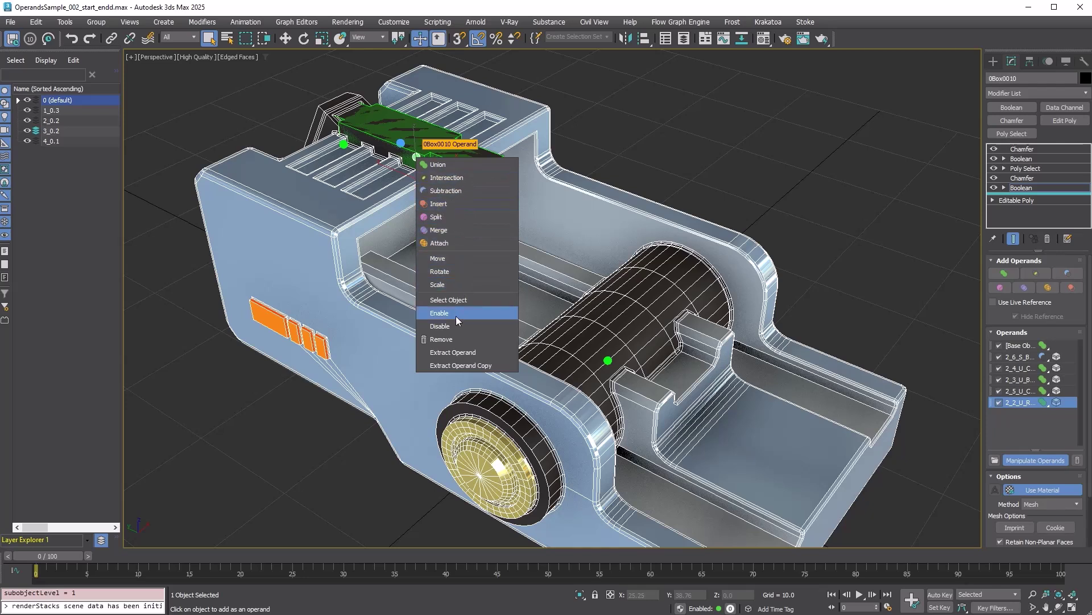
- Group operands 2_2_U_R through 2_4_U_C into one operand folder
left_click(676, 182)
left_click_drag(1018, 402, 1020, 373)
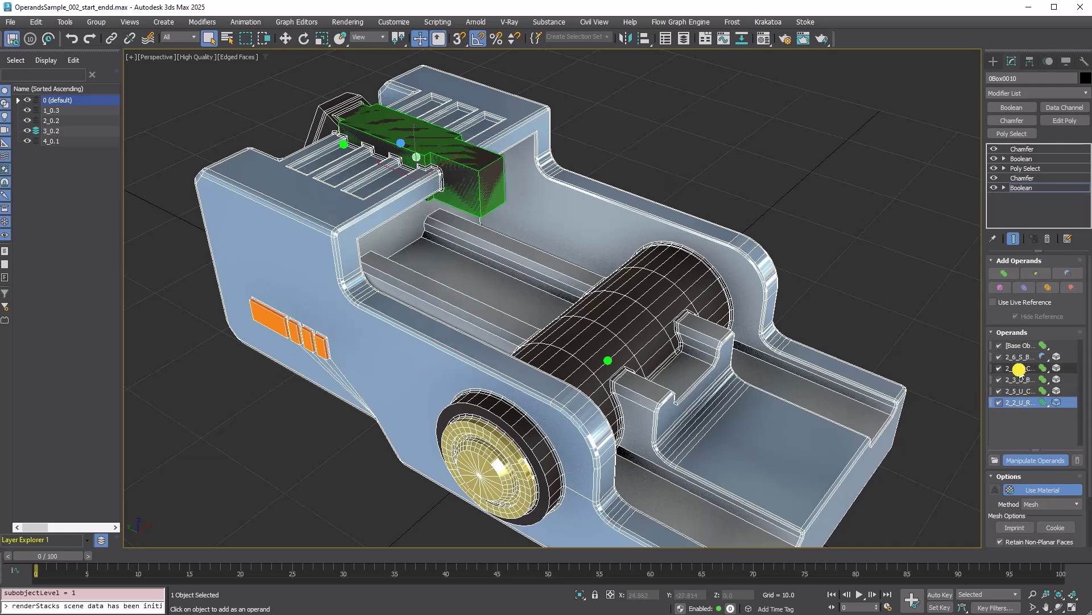
left_click(995, 461)
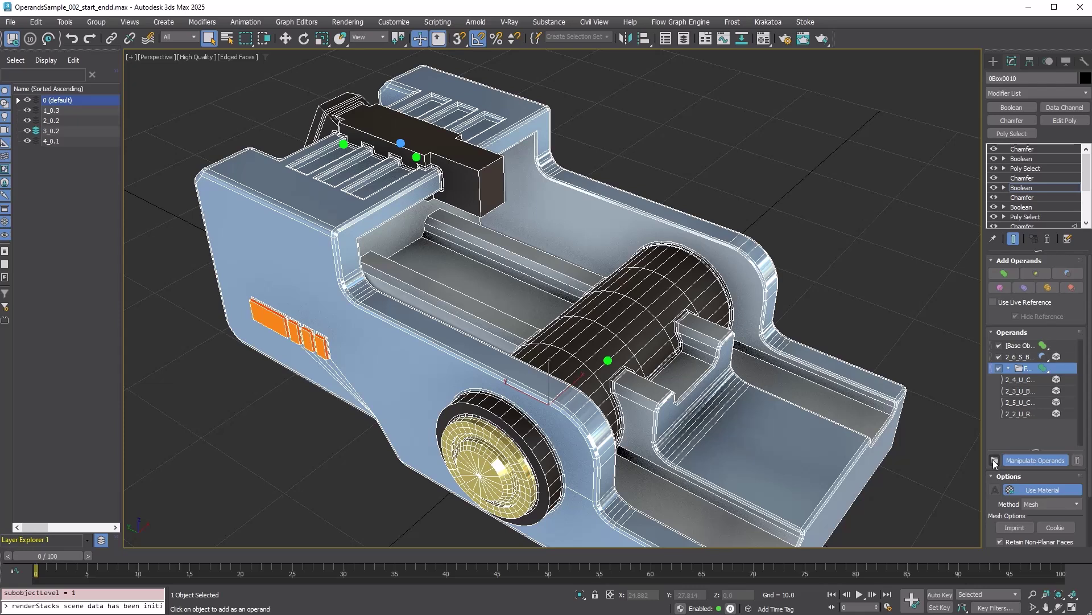
- Delete and restore the operand folder, then set its operation to Union
left_click(1002, 369)
key("Delete")
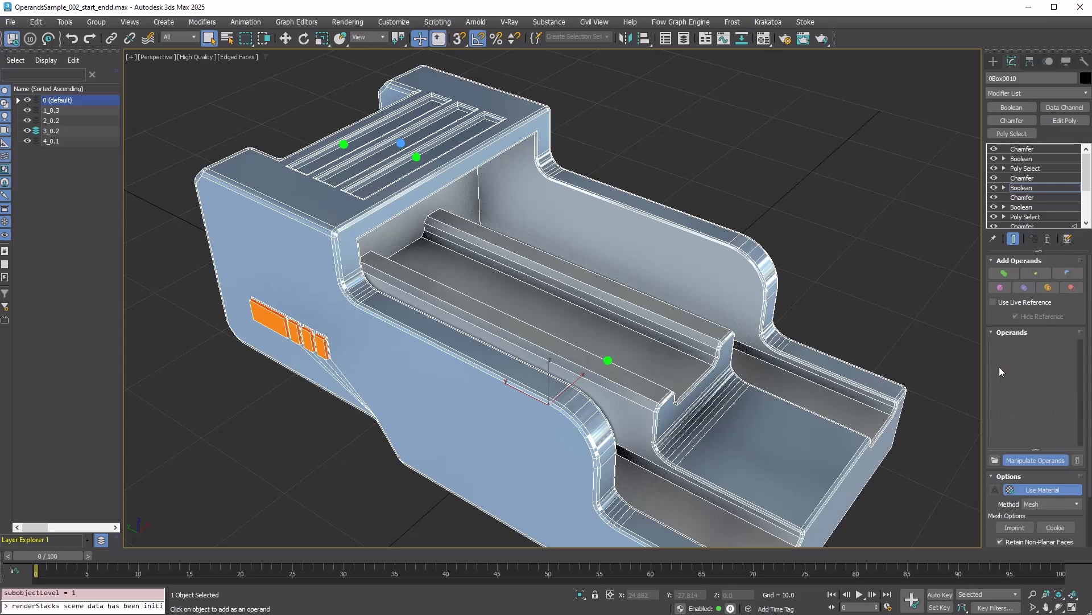
key("ctrl+z")
left_click(1044, 368)
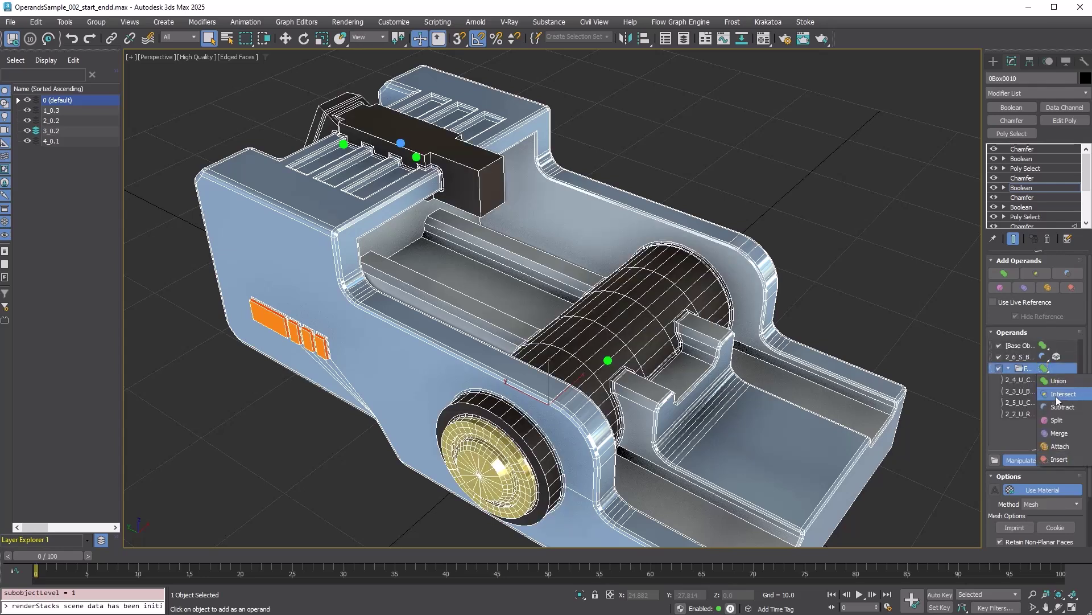
left_click(1059, 406)
left_click(1043, 368)
left_click(1051, 379)
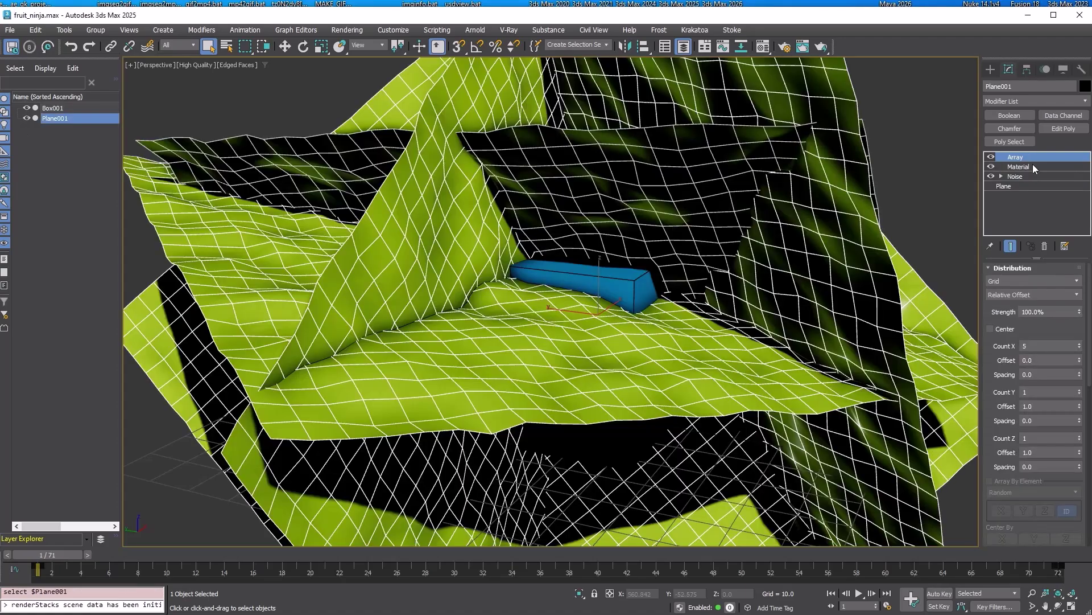
- Toggle Plane001's Array modifier off and on to compare the noisy cut planes
left_click(992, 158)
left_click(991, 158)
left_click(992, 158)
left_click(992, 158)
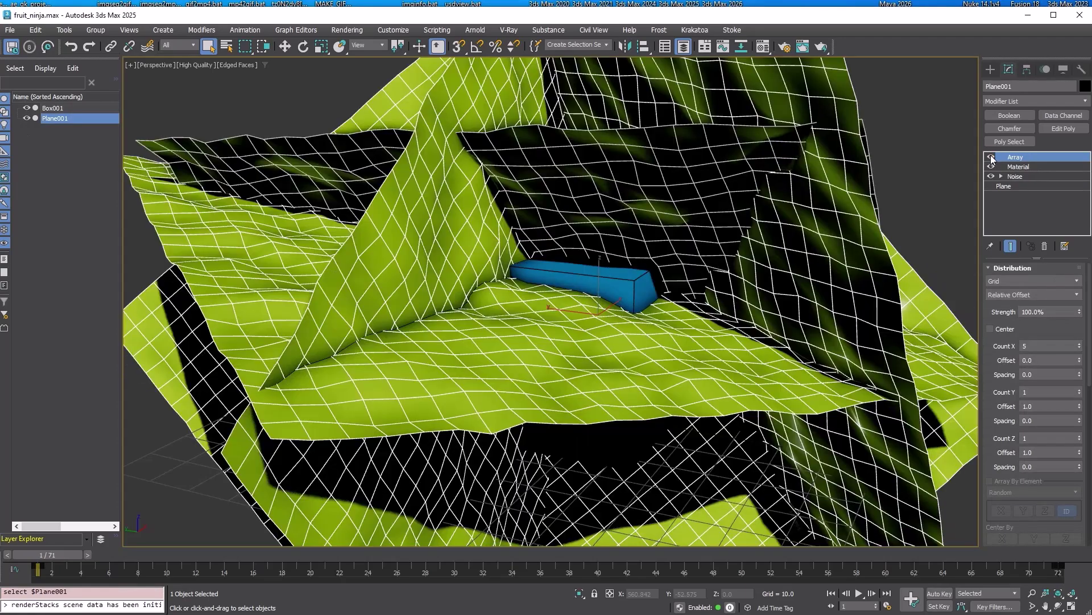
- Add a Boolean to Box001 and split it with the arrayed Plane001 as operand
left_click(76, 107)
left_click(1010, 116)
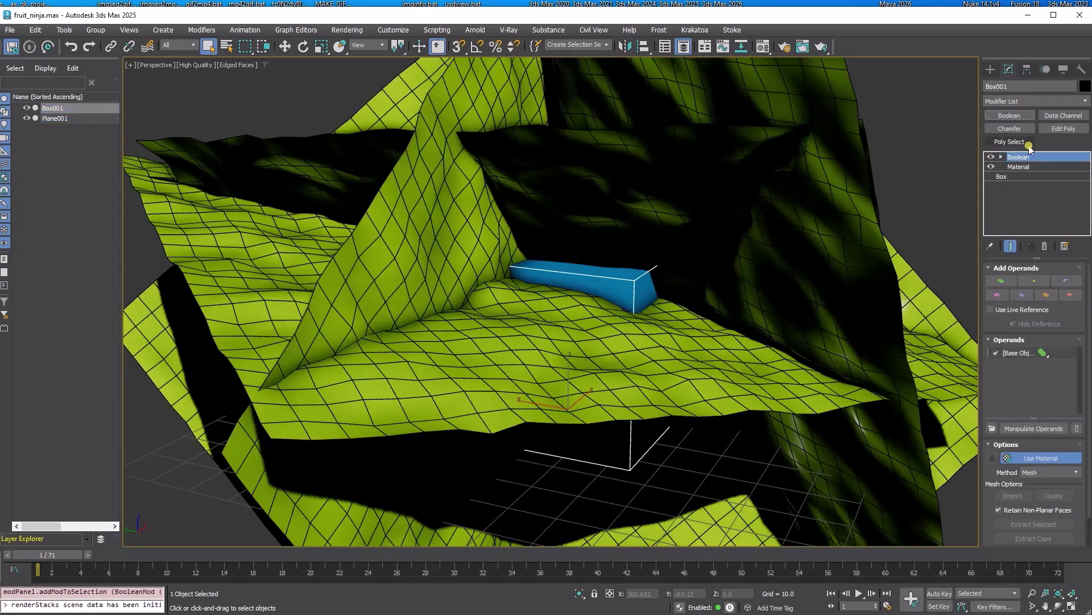
left_click(999, 295)
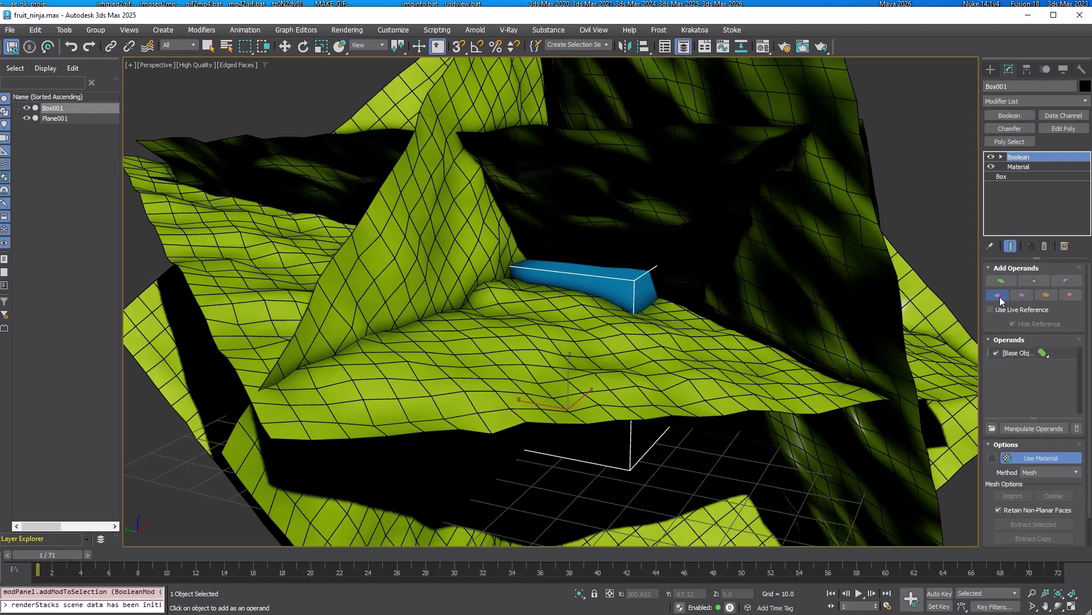
left_click(914, 378)
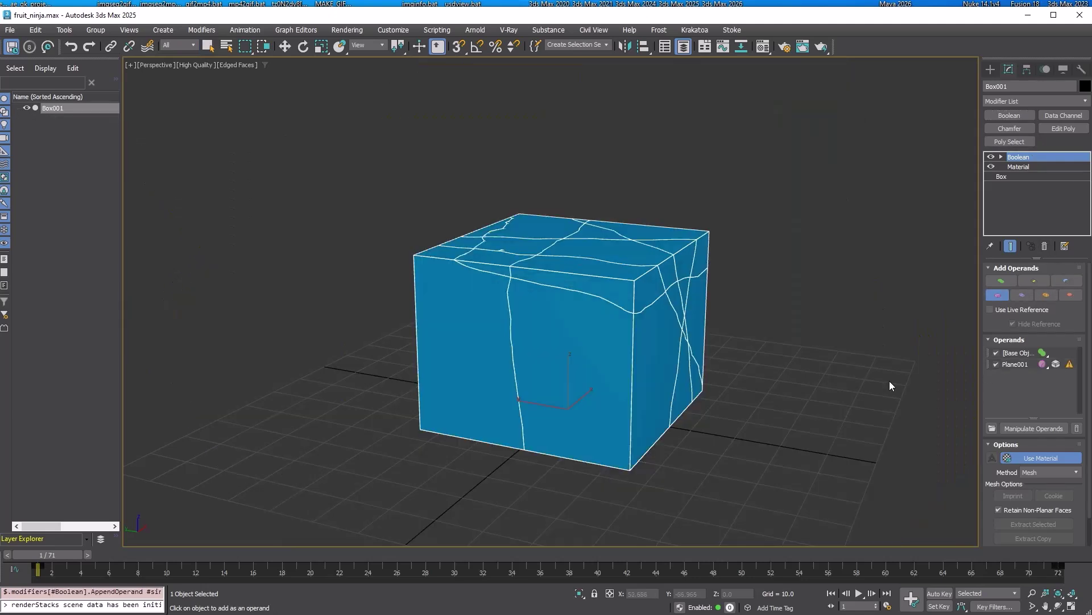
- Add a Data Channel modifier loaded with the Explode Elements preset, toggling it to compare
left_click(1056, 115)
left_click(1011, 290)
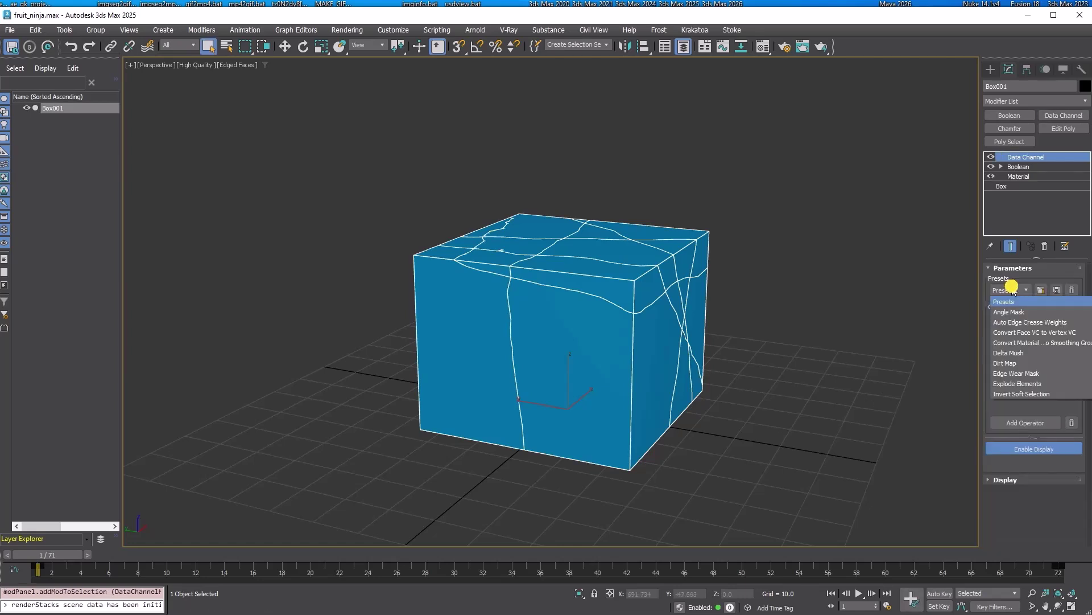
left_click(1024, 384)
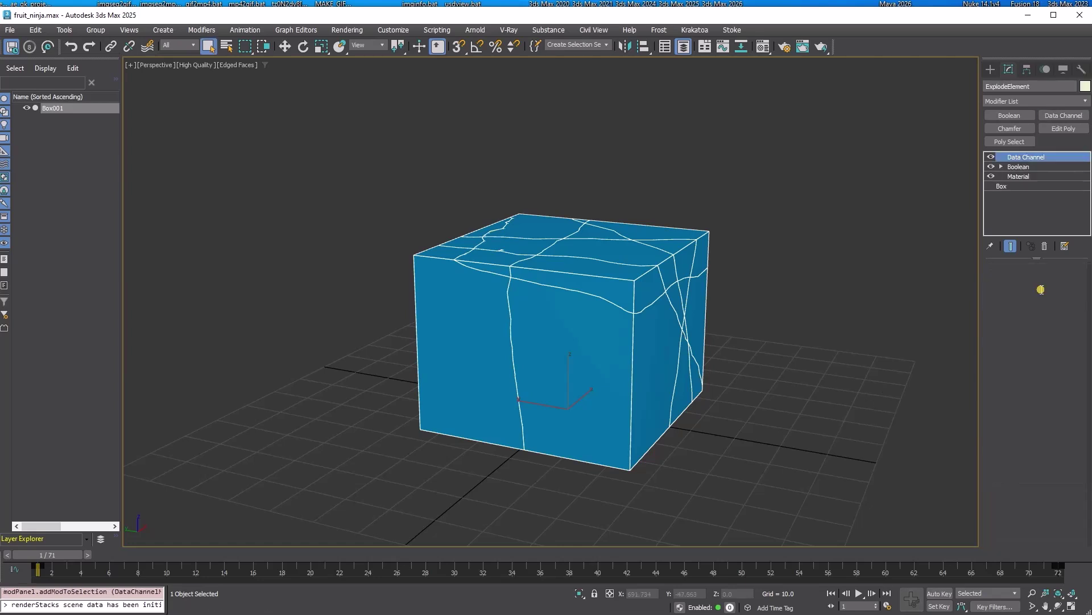
left_click(1040, 447)
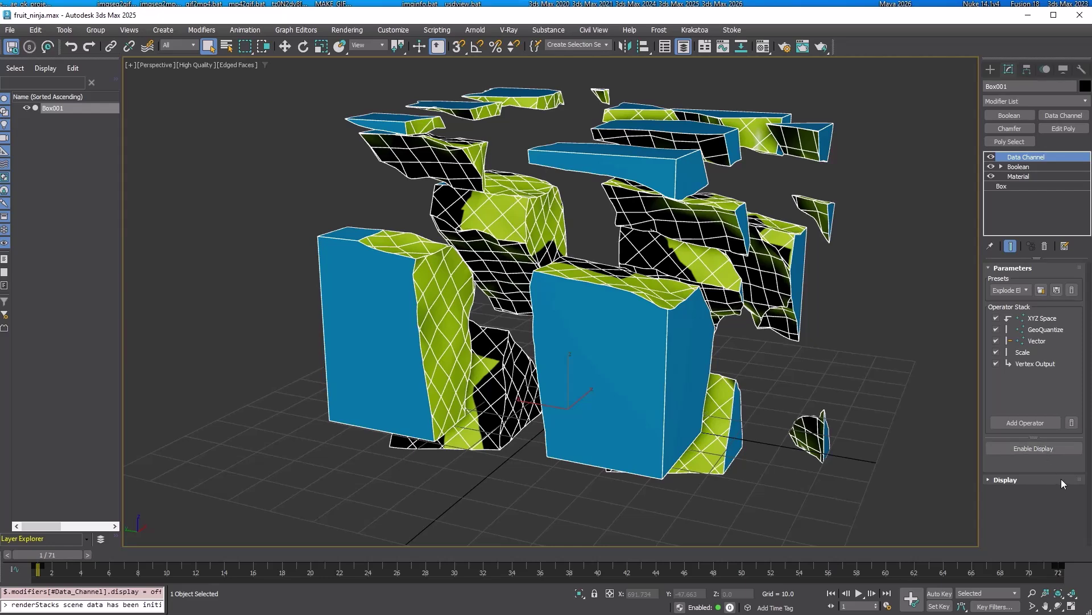
left_click(991, 157)
left_click(991, 157)
left_click(991, 157)
left_click(991, 157)
- In the Boolean's Plane001 operand Array, re-randomize the Rotation Seed twice
left_click(1022, 167)
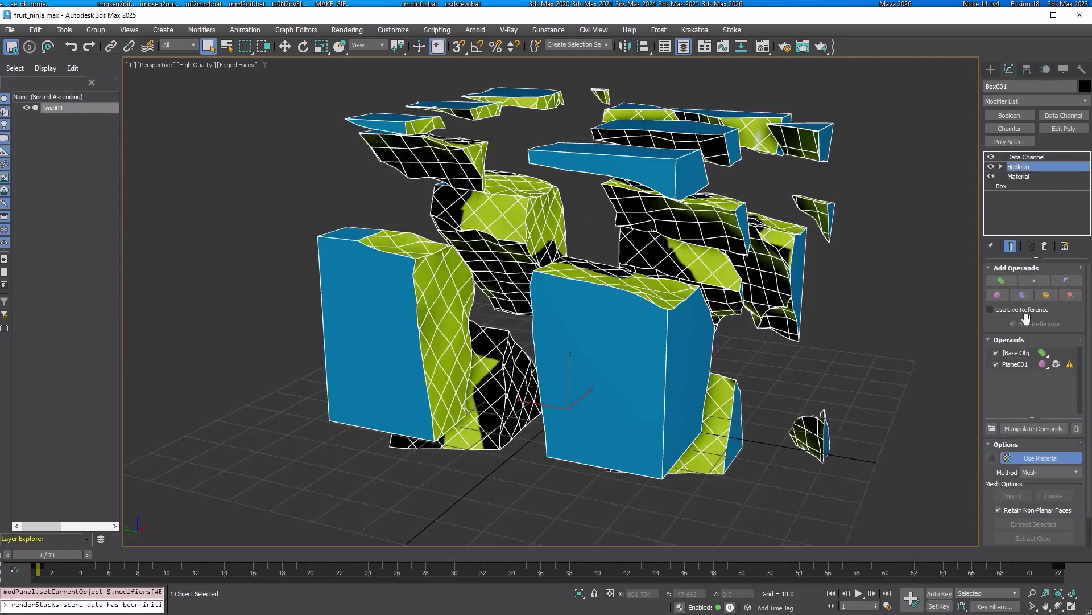
left_click(1020, 364)
left_click(1037, 180)
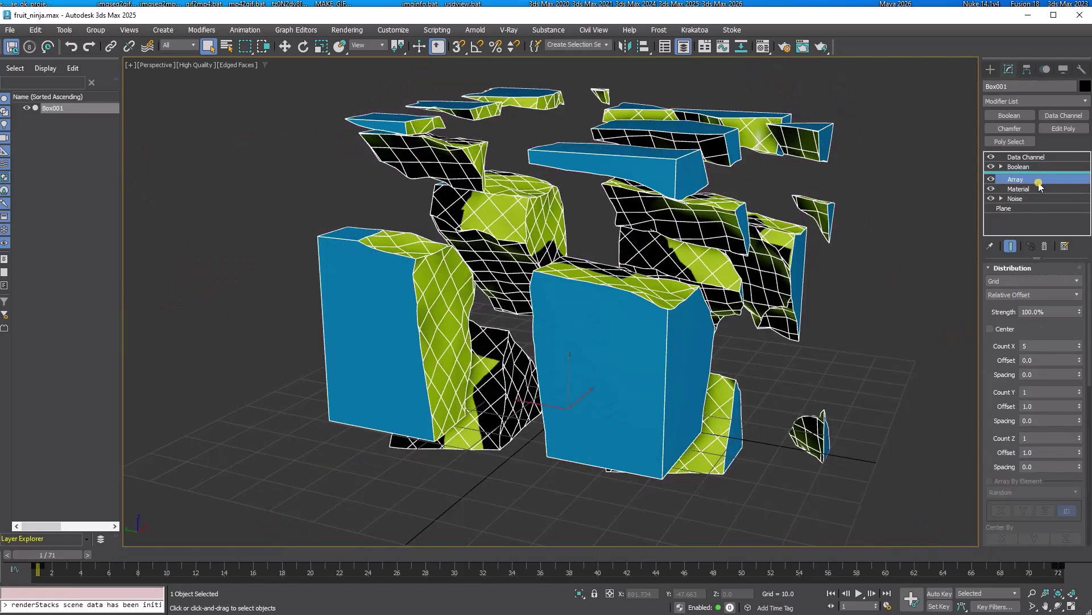
scroll(1035, 352, "down", 10)
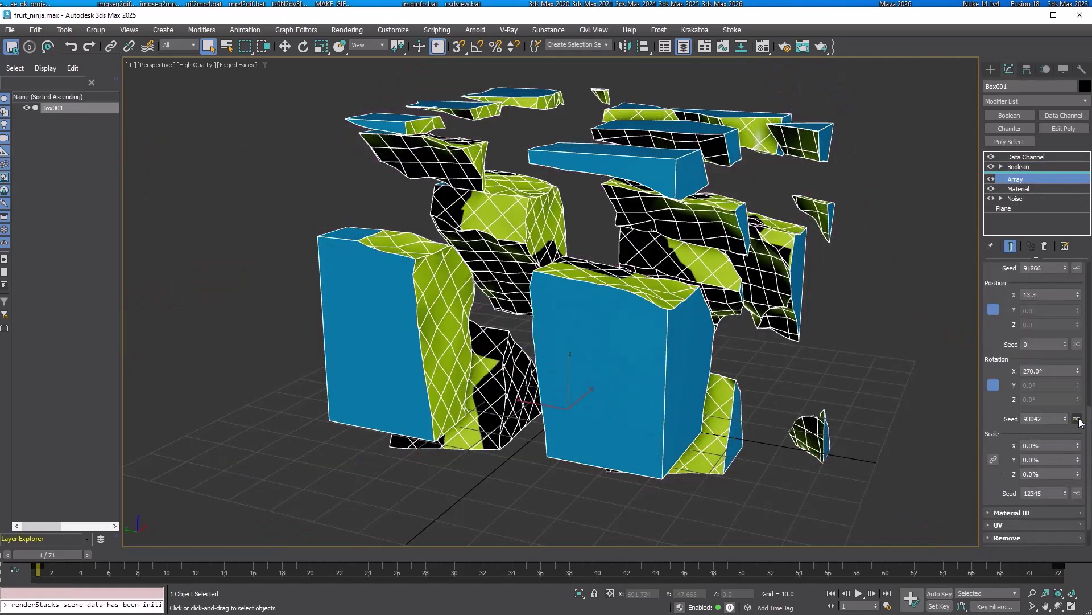
left_click(1077, 419)
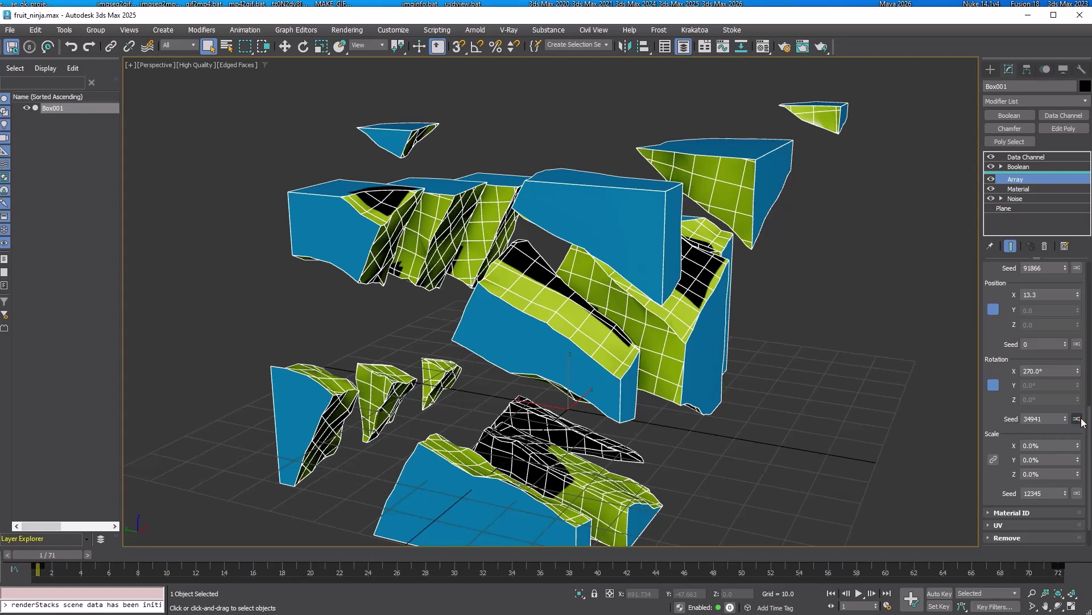
left_click(1077, 419)
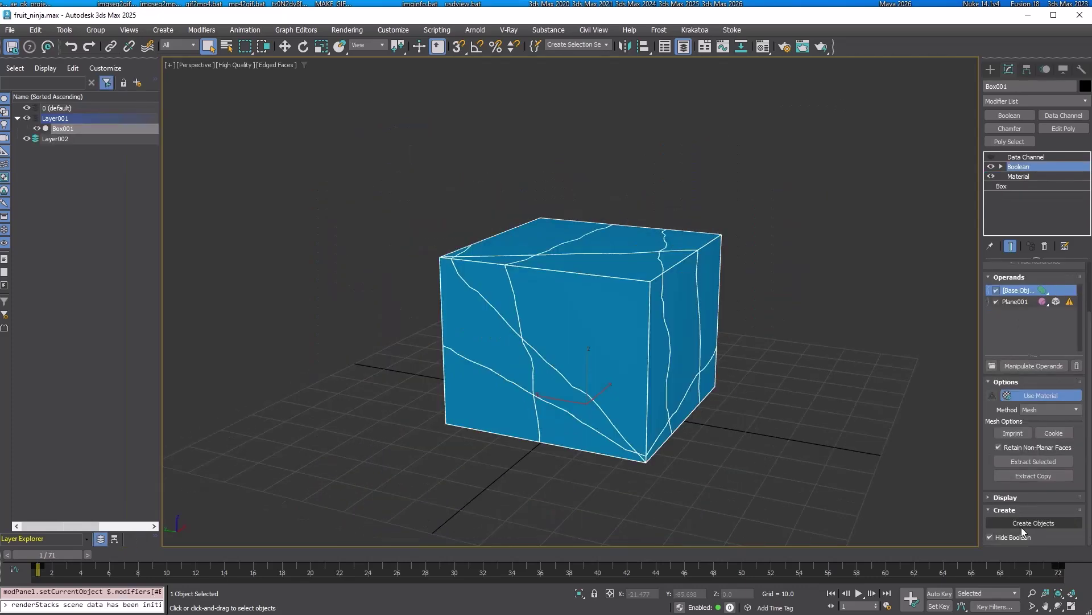
- Create separate fragment objects from the Boolean and move Box001_015 off to the right
left_click(1022, 524)
left_click(597, 310)
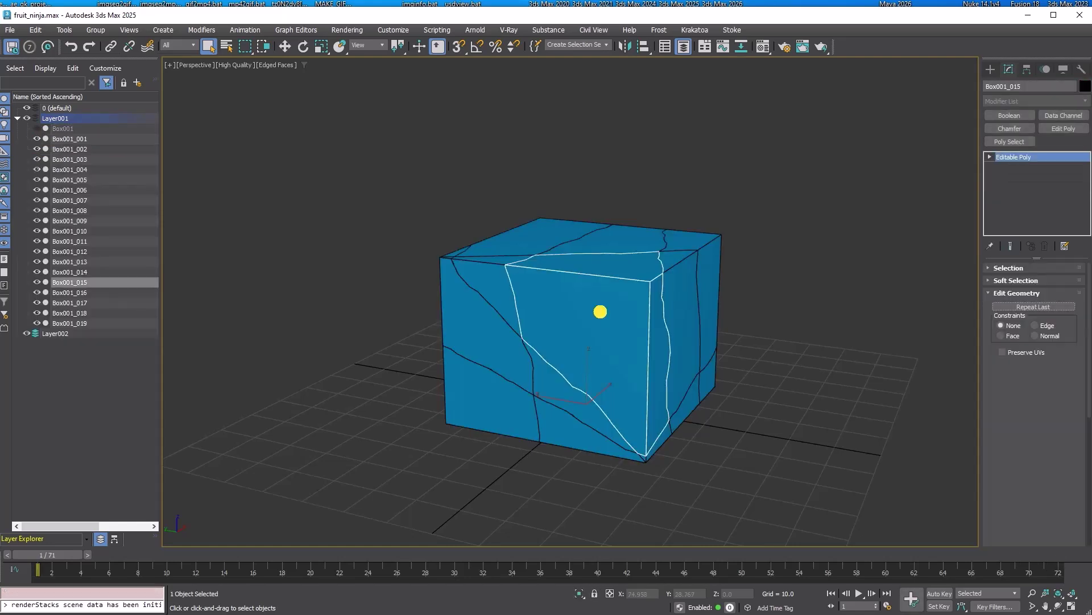
key("w")
left_click_drag(577, 382, 785, 439)
- Pull fragments Box001_017, Box001_005 and another piece away from the cube, then select Box001_018
left_click(502, 356)
left_click_drag(562, 401, 535, 296)
left_click(595, 387)
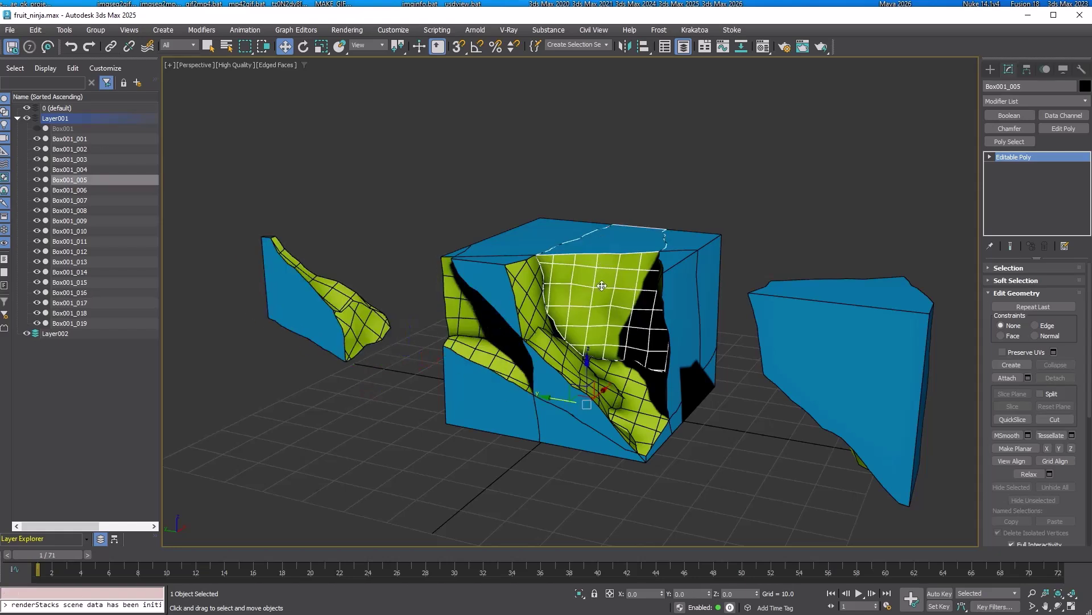
left_click_drag(587, 349, 587, 211)
left_click(576, 424)
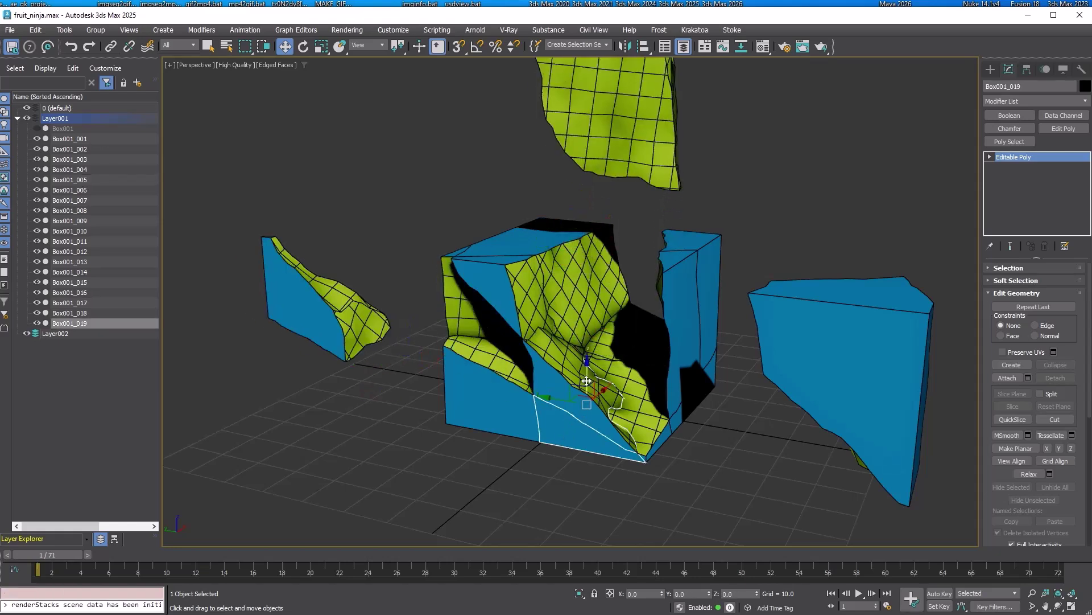
left_click_drag(587, 383, 493, 455)
left_click(592, 398)
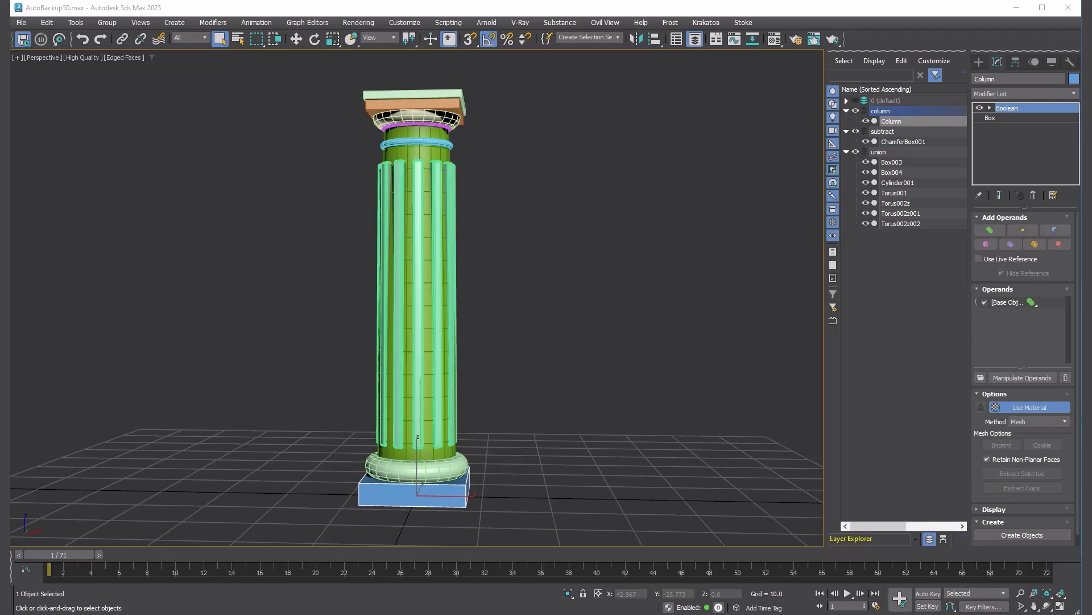
- Set the Boolean method to OpenVDB with a voxel size of 0.25
left_click(1026, 423)
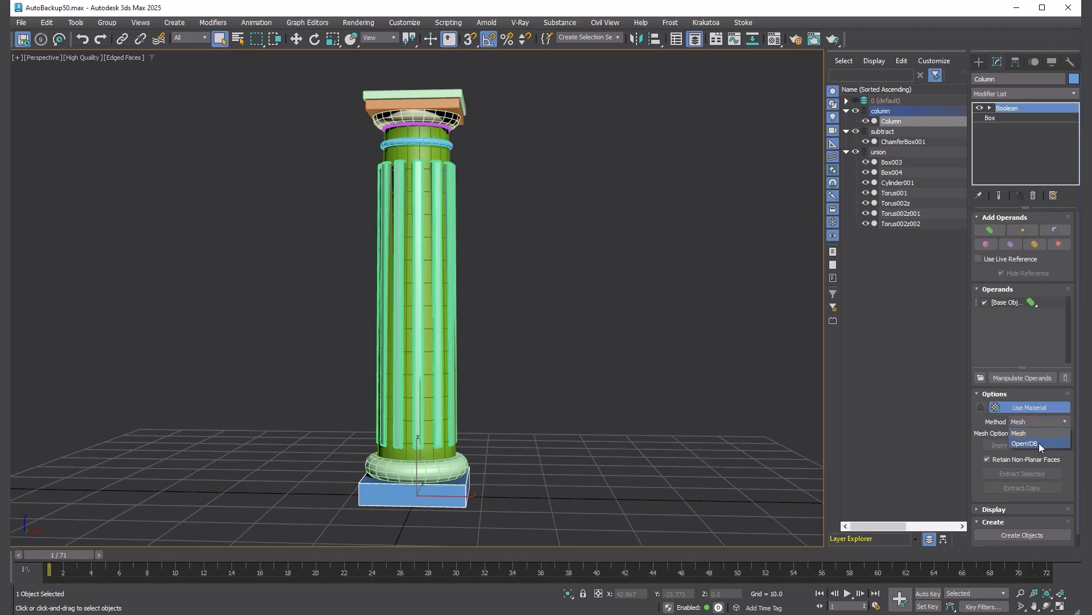
left_click(1039, 443)
double_click(1035, 430)
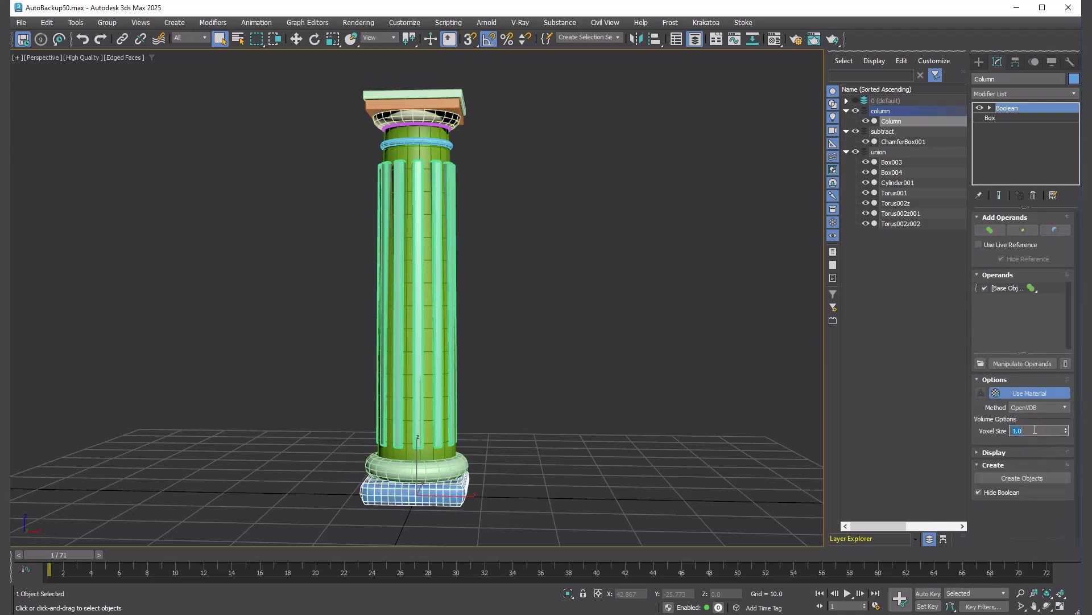
key("Return")
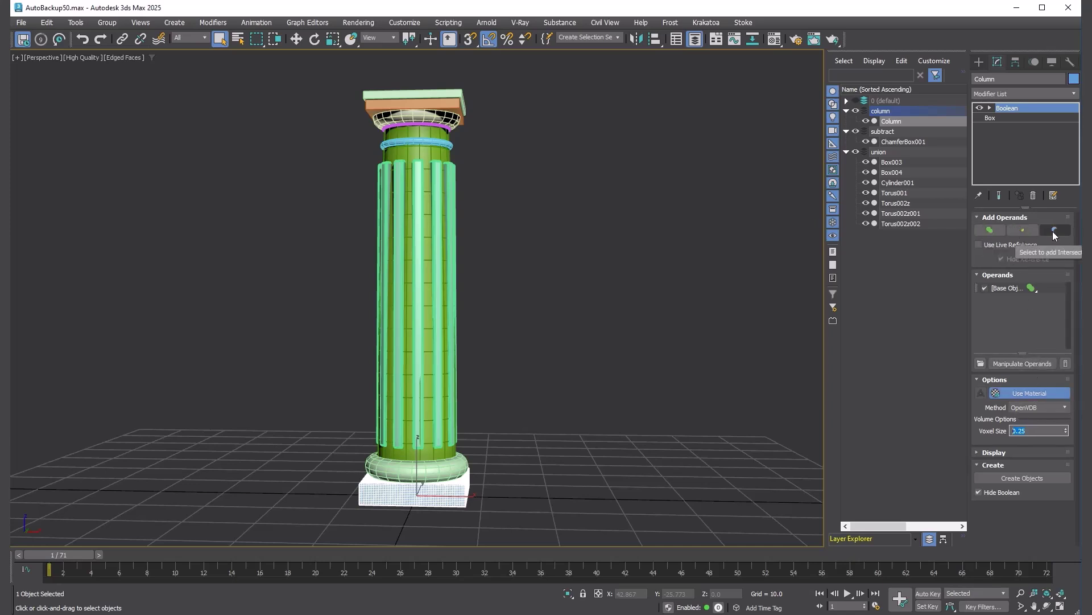
- Union Box003, Box004, Cylinder001 and the four torus rings, then subtract ChamferBox001 for the flutes
left_click(990, 230)
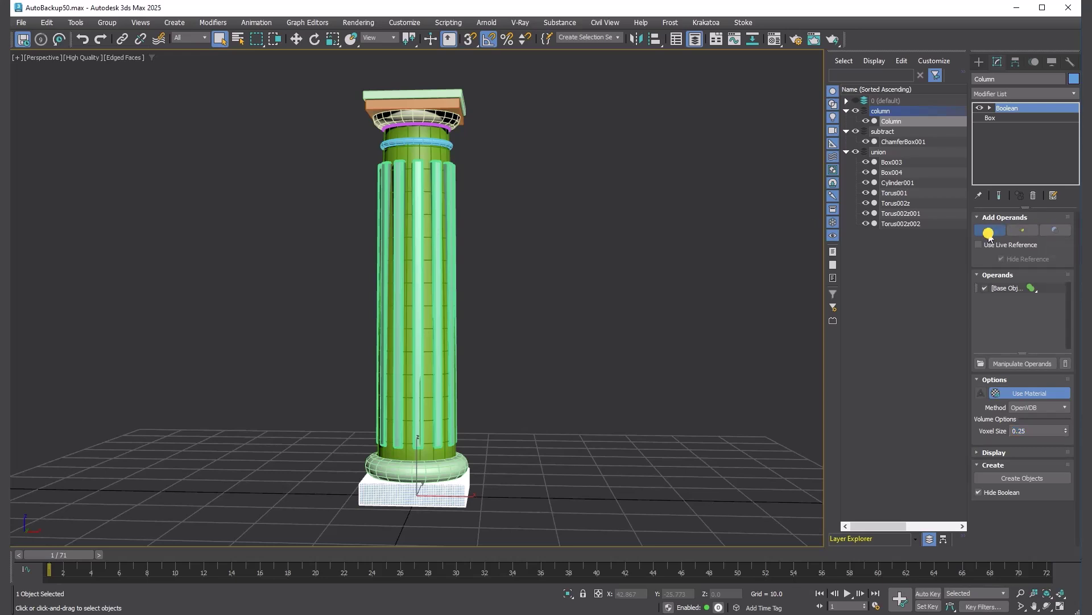
left_click(896, 163)
left_click(901, 163)
left_click(902, 163)
left_click(903, 163)
left_click(905, 163)
left_click(907, 162)
left_click(909, 162)
left_click(1056, 230)
left_click(903, 142)
- Deselect the column, hide edged faces and orbit up along the fluted shaft
key("w")
left_click(691, 362)
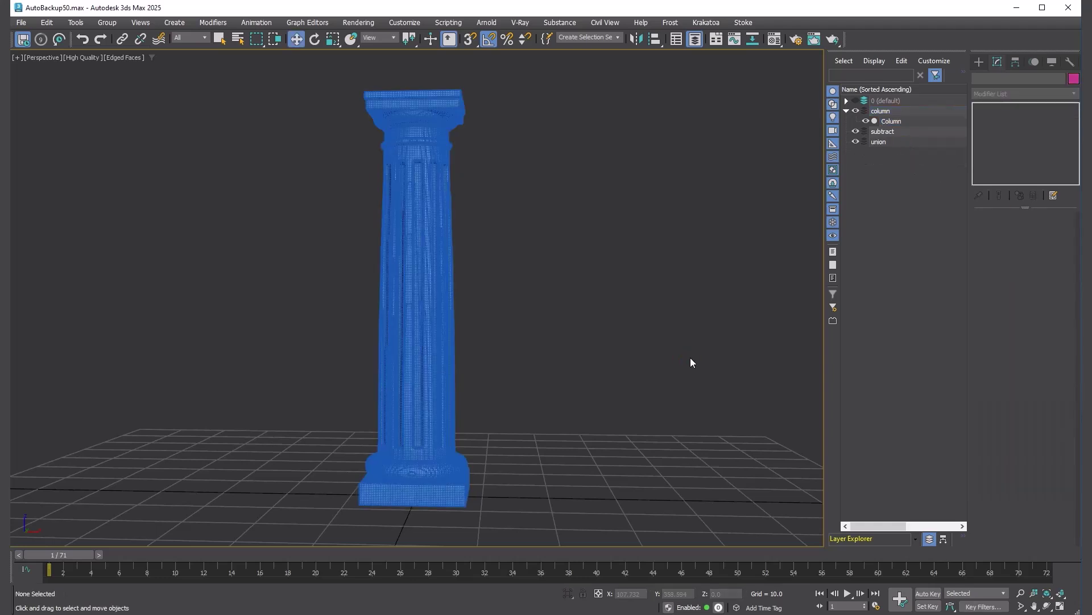
key("F4")
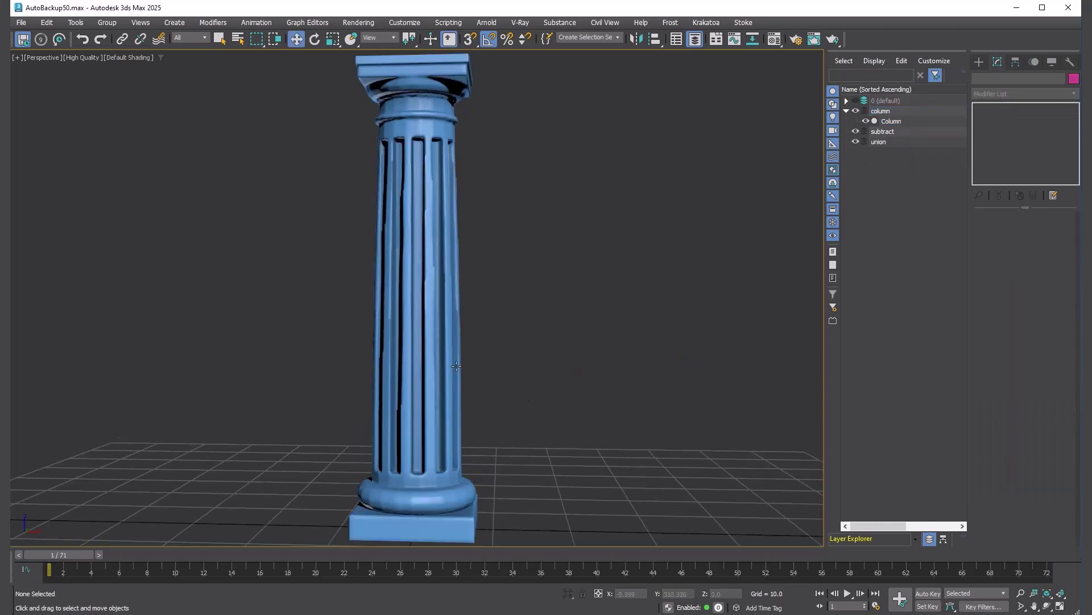
mouse_move(514, 383)
middle_mouse_down("alt")
mouse_move(390, 390)
mouse_move(444, 356)
mouse_move(512, 365)
middle_mouse_up("alt")
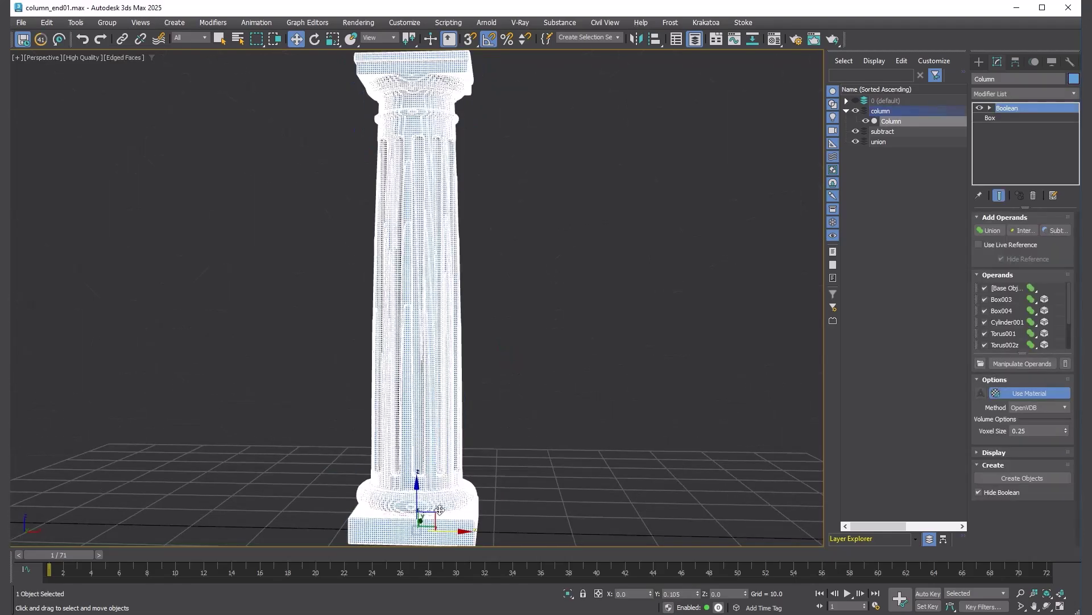
scroll(470, 408, "up", 10)
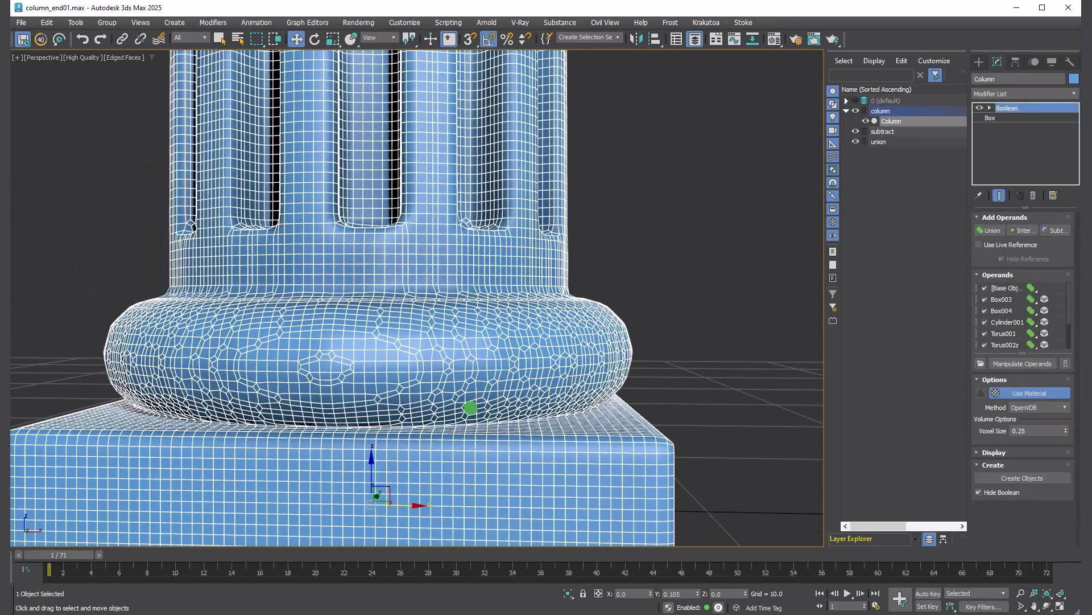
mouse_move(470, 408)
middle_mouse_down("alt")
mouse_move(527, 295)
mouse_move(533, 509)
mouse_move(550, 365)
mouse_move(481, 260)
middle_mouse_up("alt")
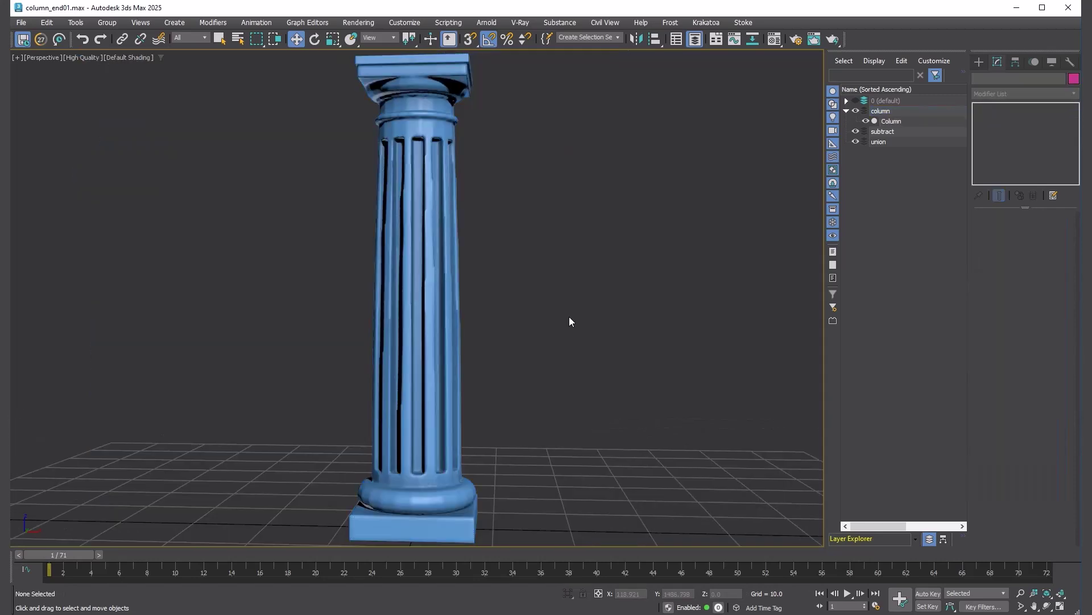
- Clone the Column as a reference copy, Column001
left_click(891, 120)
right_click(894, 120)
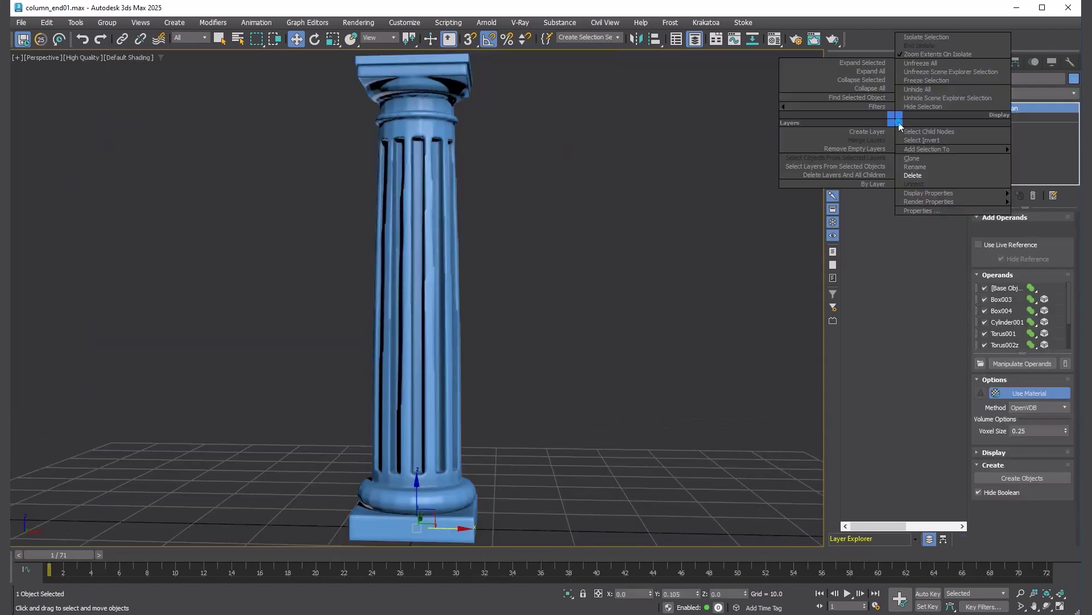
left_click(922, 158)
left_click(525, 311)
left_click(527, 356)
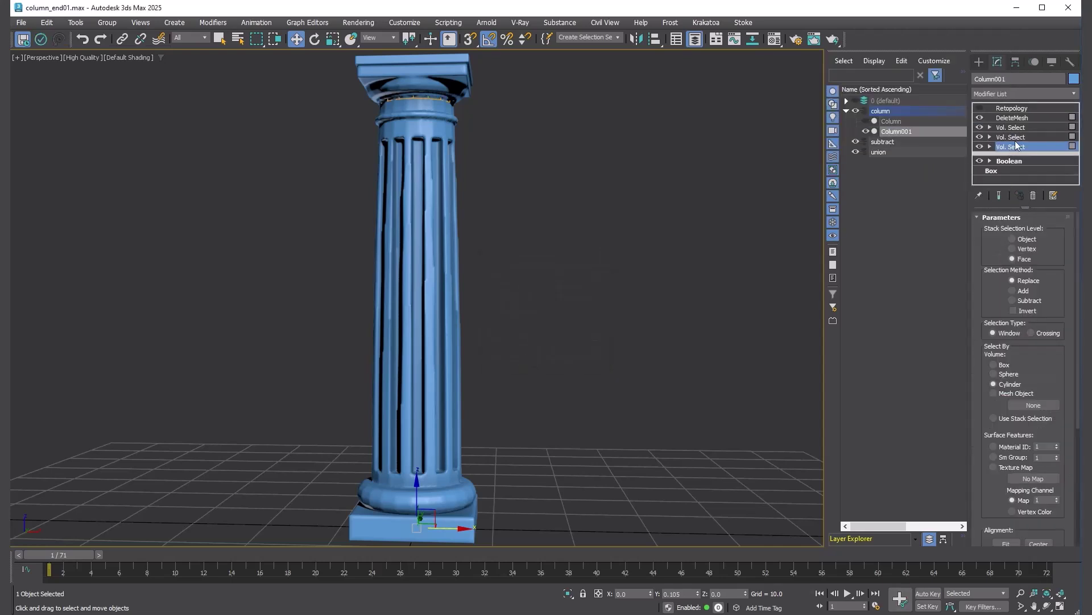
- Compute a PreProcess Retopology remesh of Column001 at about 2000 faces
left_click(1022, 127)
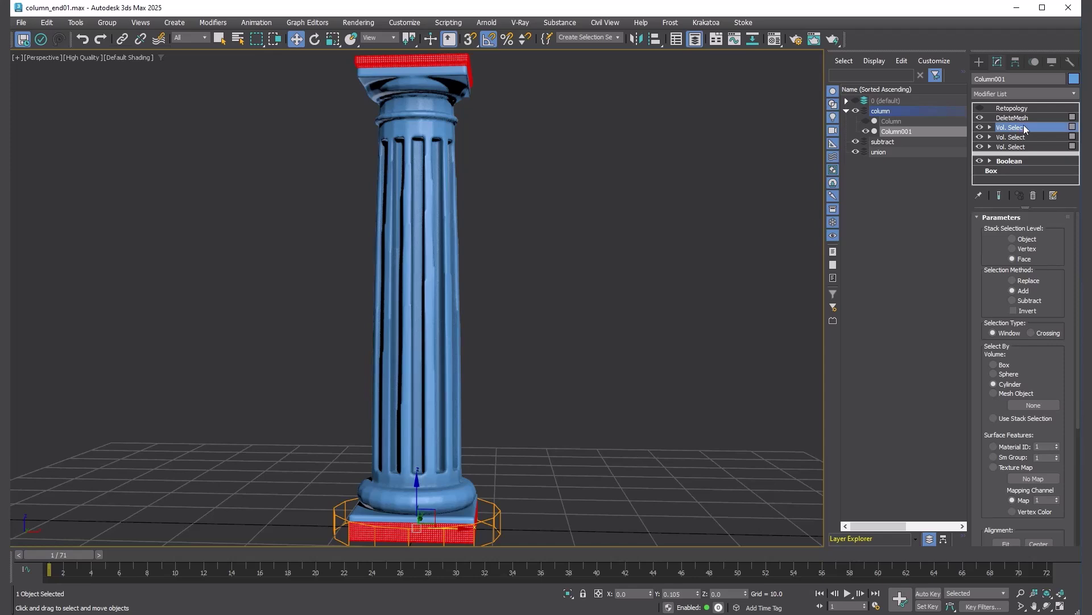
left_click(1025, 118)
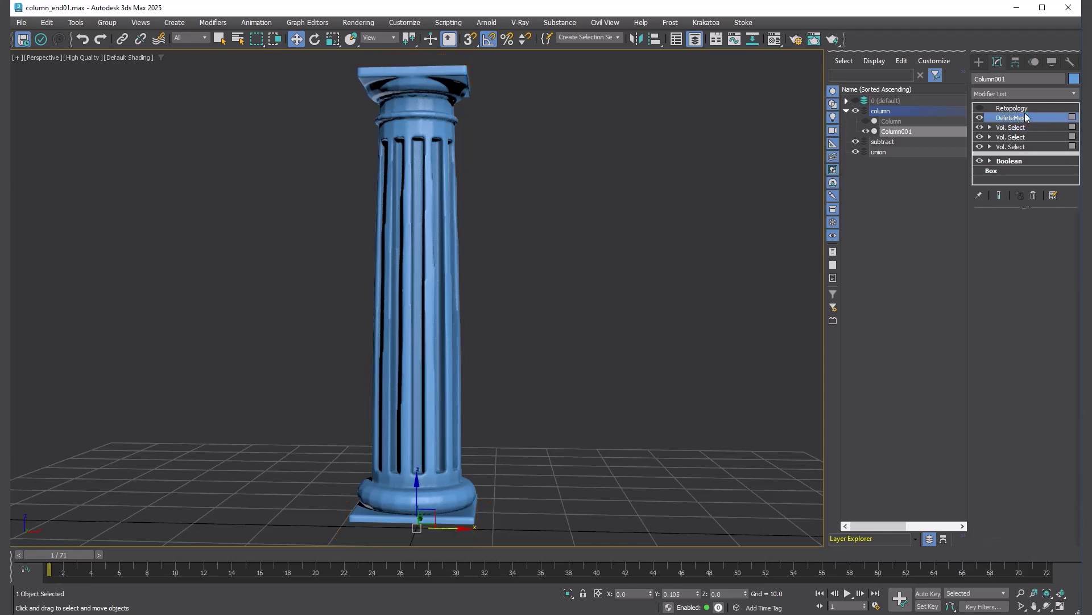
left_click(1027, 108)
left_click(1018, 230)
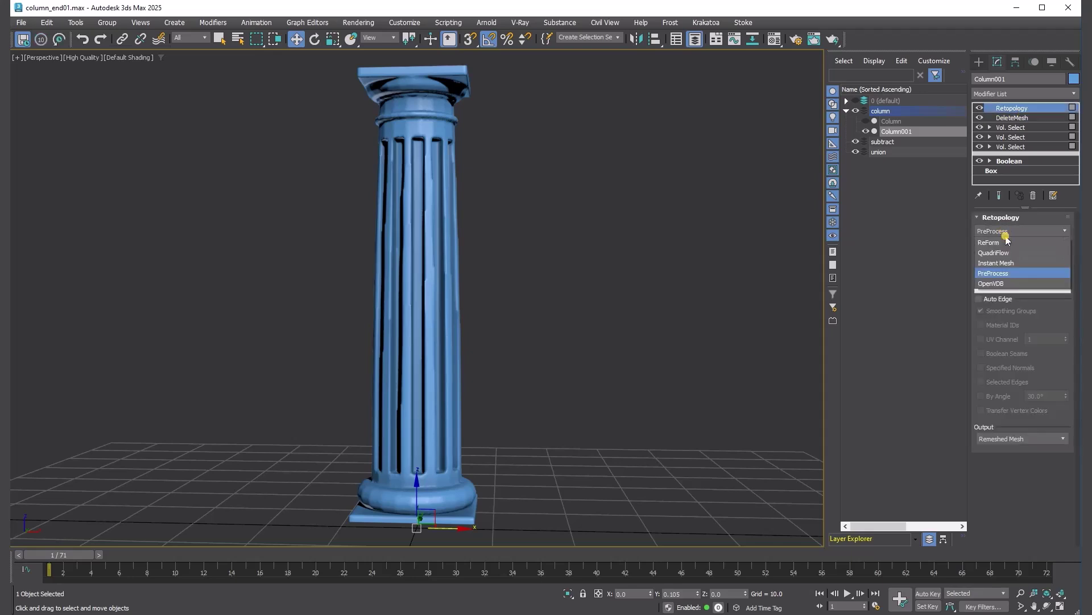
left_click(1001, 266)
left_click(997, 274)
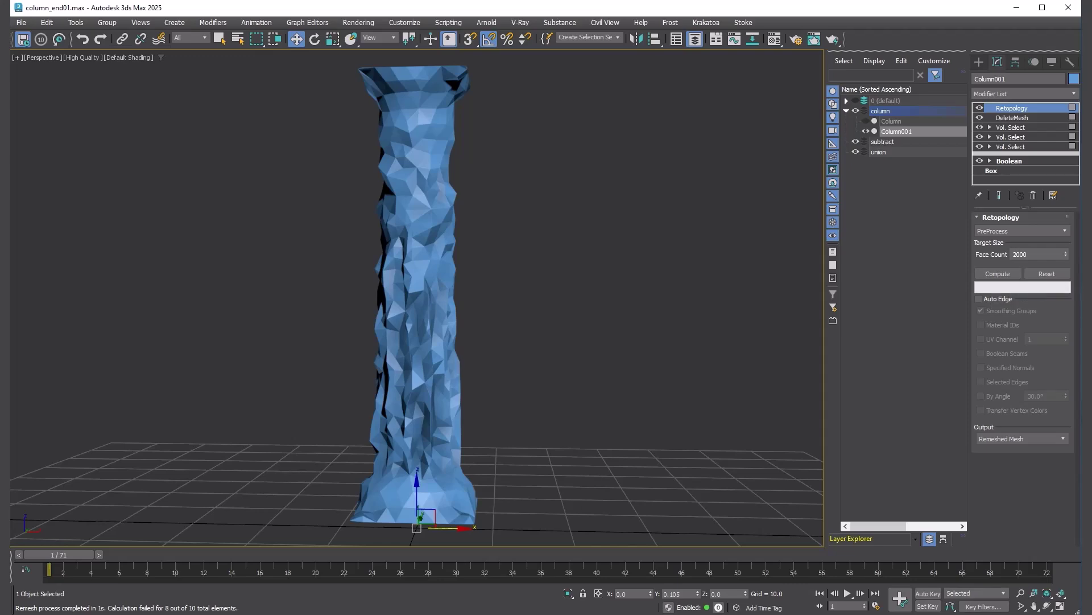
- Show edged faces and orbit around to inspect the coarse remeshed column
key("F4")
middle_click_drag(516, 402, 385, 393, "alt")
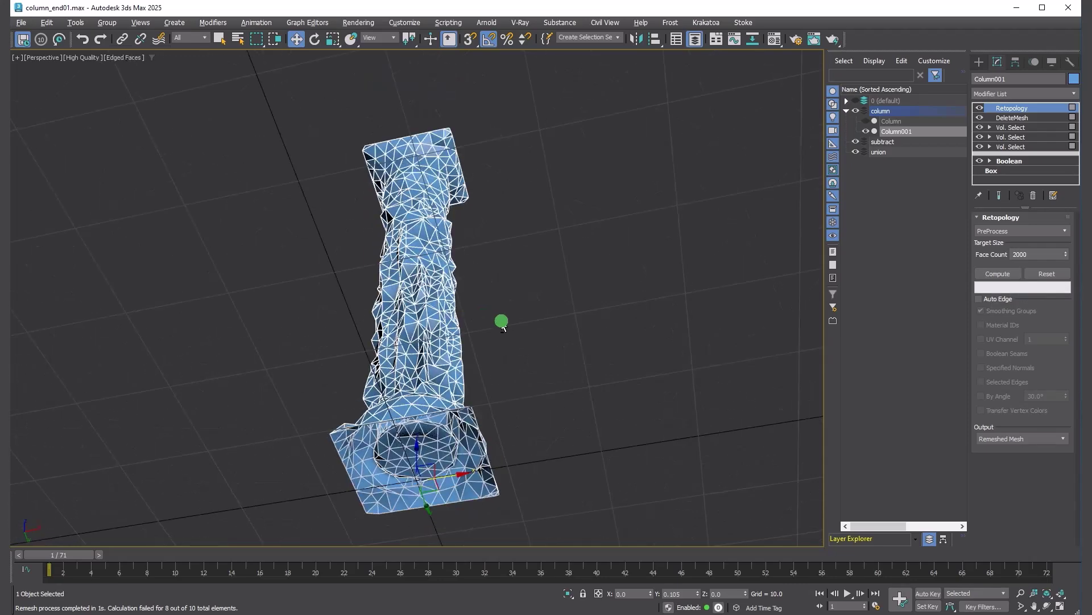
middle_click_drag(503, 327, 478, 377, "alt")
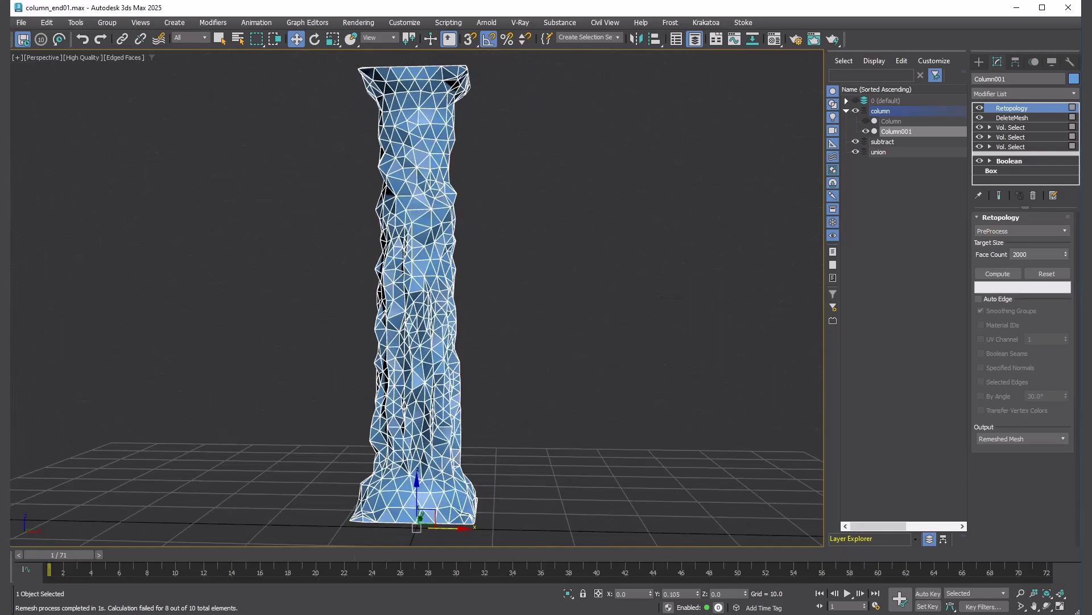
- Create a Cube/Octa Hedra with radius 1
left_click(606, 497)
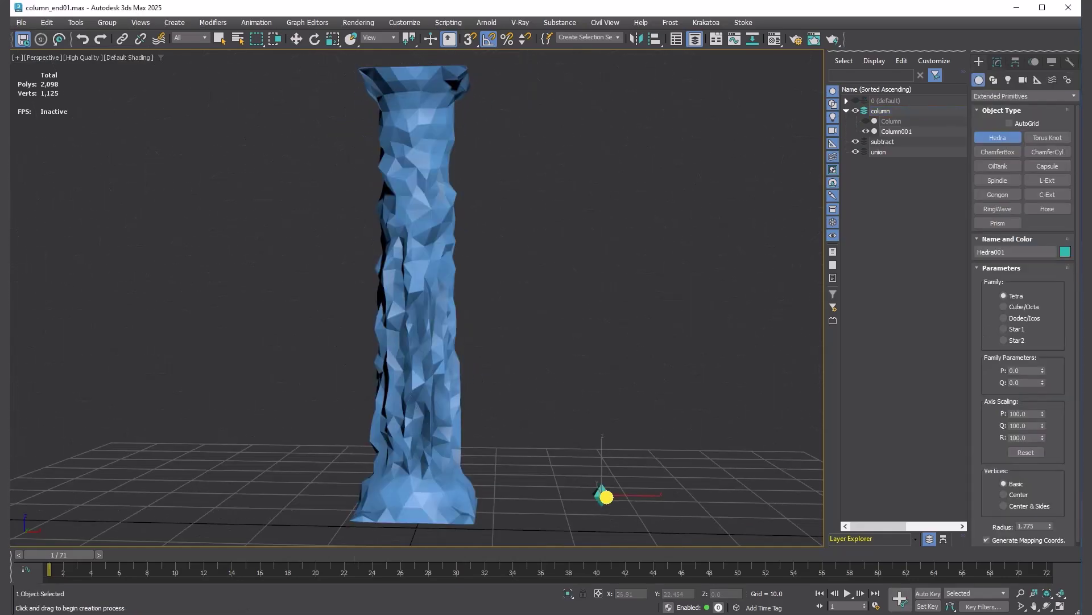
left_click(1004, 306)
double_click(1031, 526)
type("1")
key("Return")
- Add an Array modifier to the hedra with Surface distribution on Column001
left_click(998, 62)
left_click(1018, 94)
type("arr")
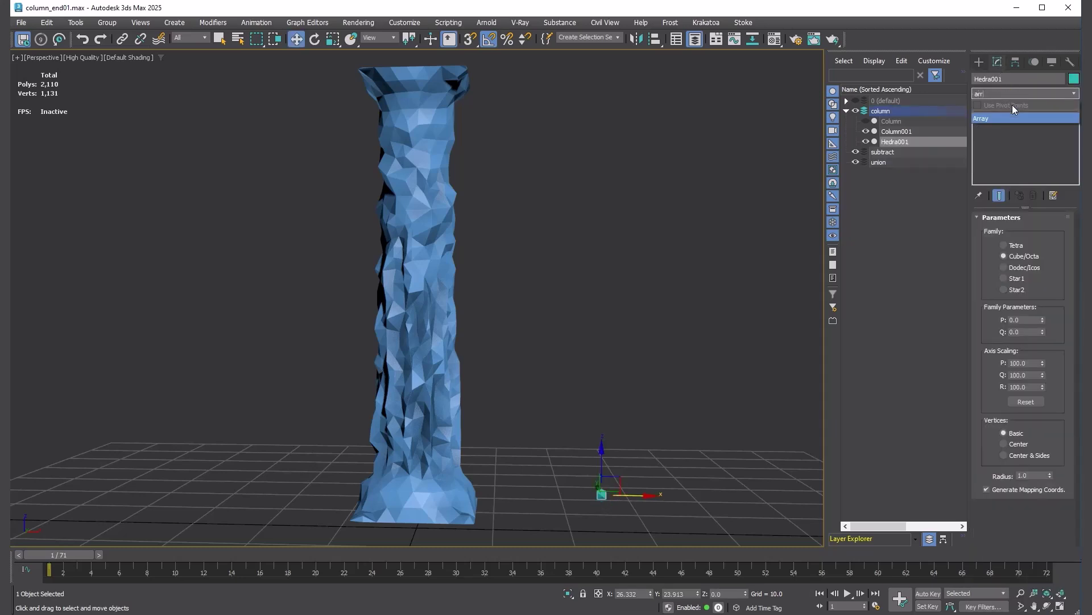
left_click(1015, 118)
left_click(1018, 231)
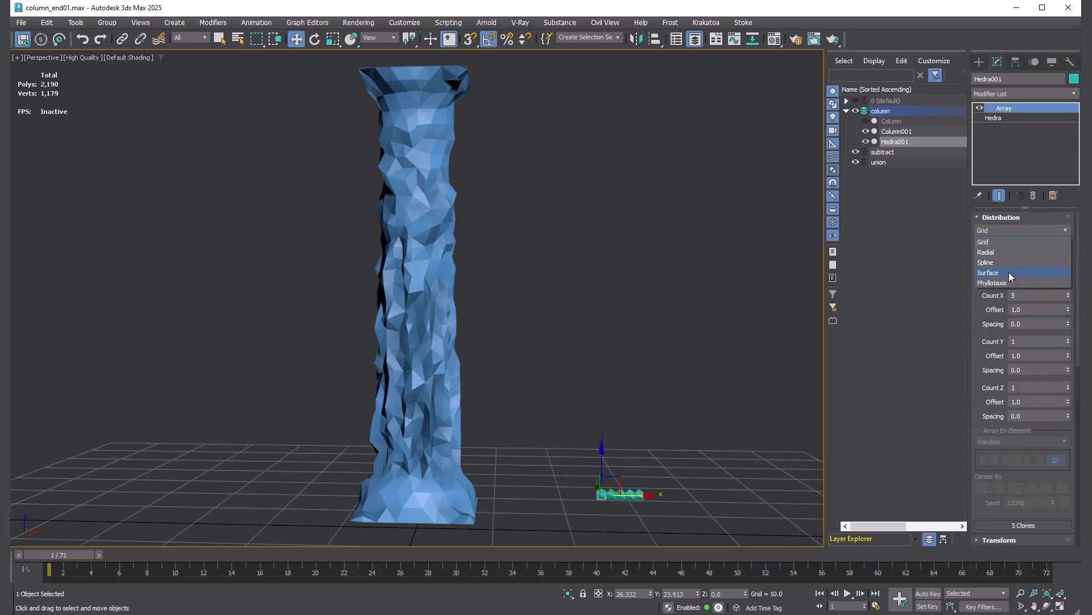
left_click(1010, 273)
left_click(1015, 257)
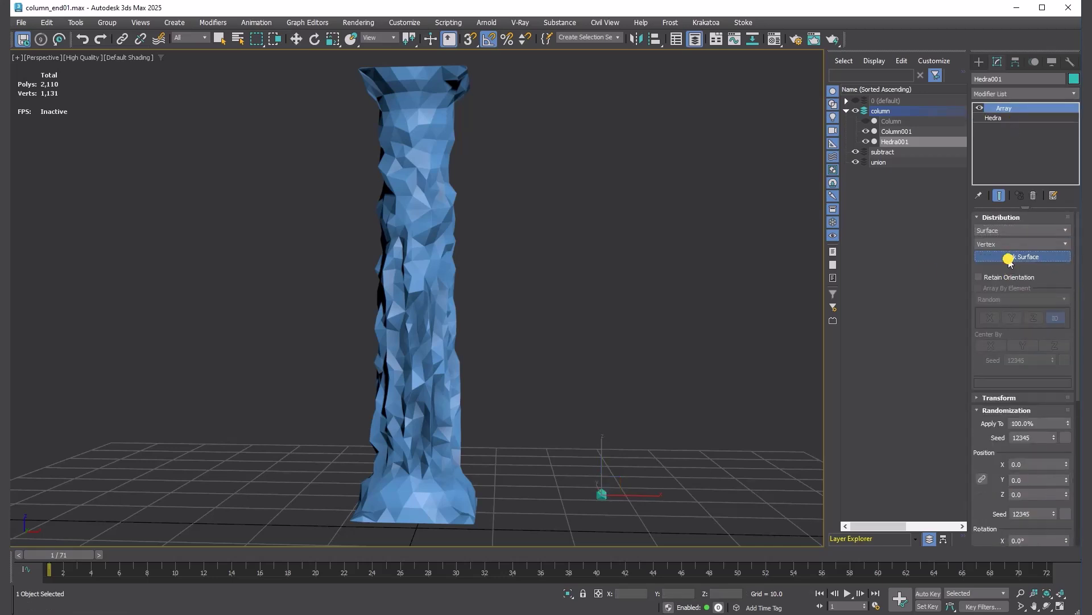
left_click(433, 307)
- Remove 75% of the array clones and set linked clone scale to 16%, then select Column001
scroll(1037, 438, "down", 5)
left_click(1035, 446)
type("75")
key("Return")
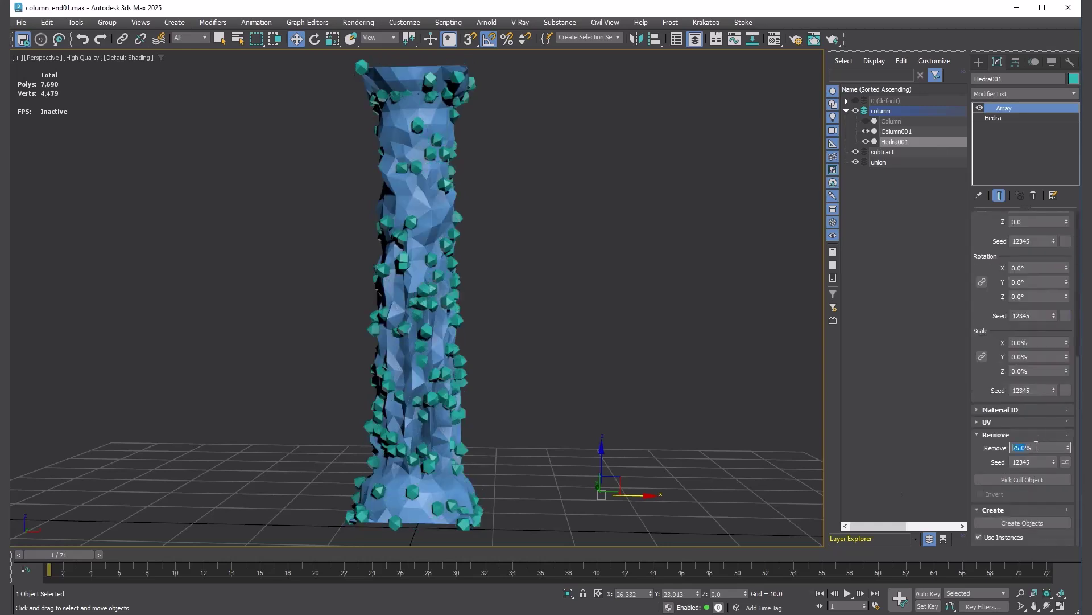
left_click(983, 356)
left_click(1041, 342)
type("16")
key("Return")
left_click(896, 131)
- Hide the low-poly Column001, unhide the original Column and check its existing Boolean
left_click(868, 131)
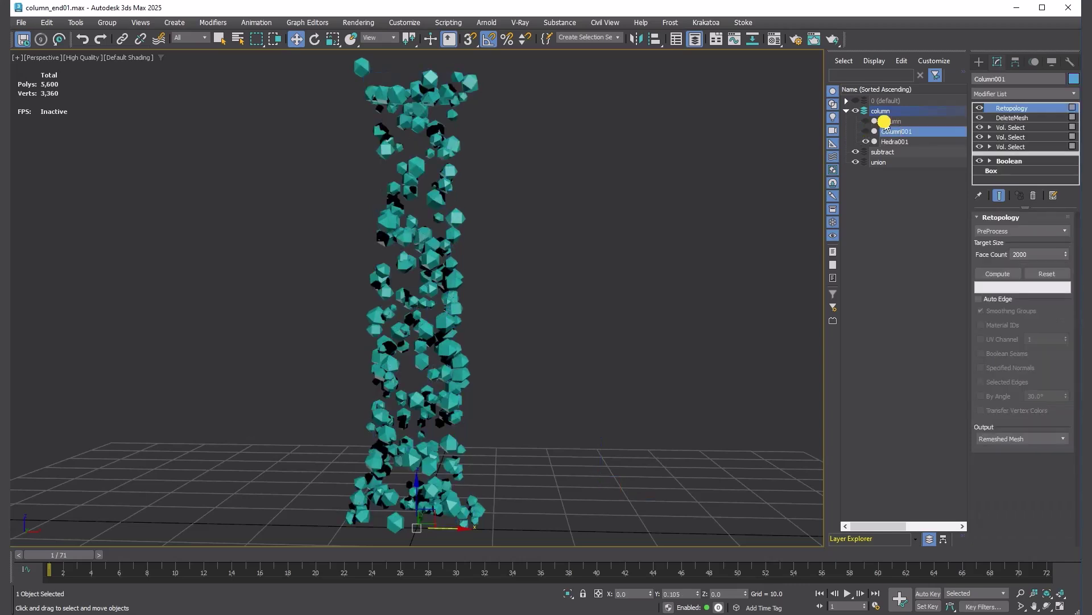
left_click(885, 121)
left_click(865, 121)
left_click(1006, 113)
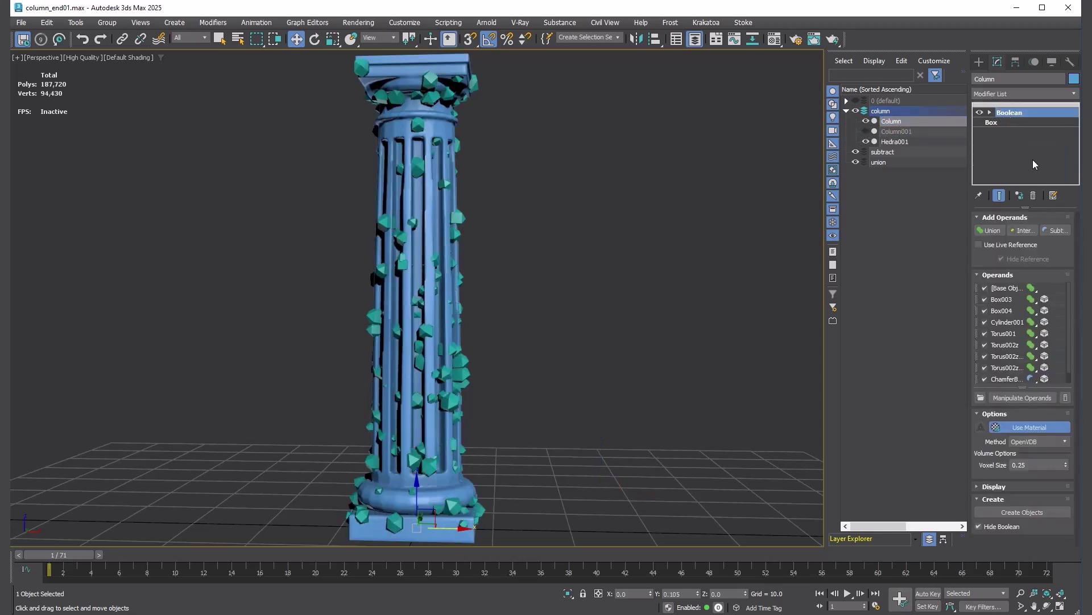
left_click(1055, 230)
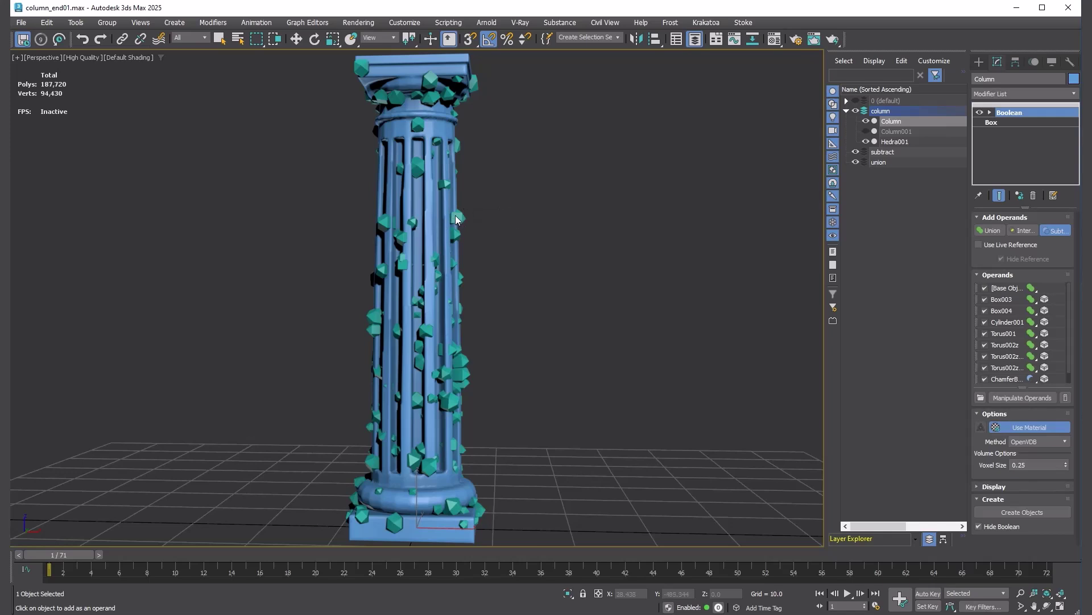
left_click(1057, 230)
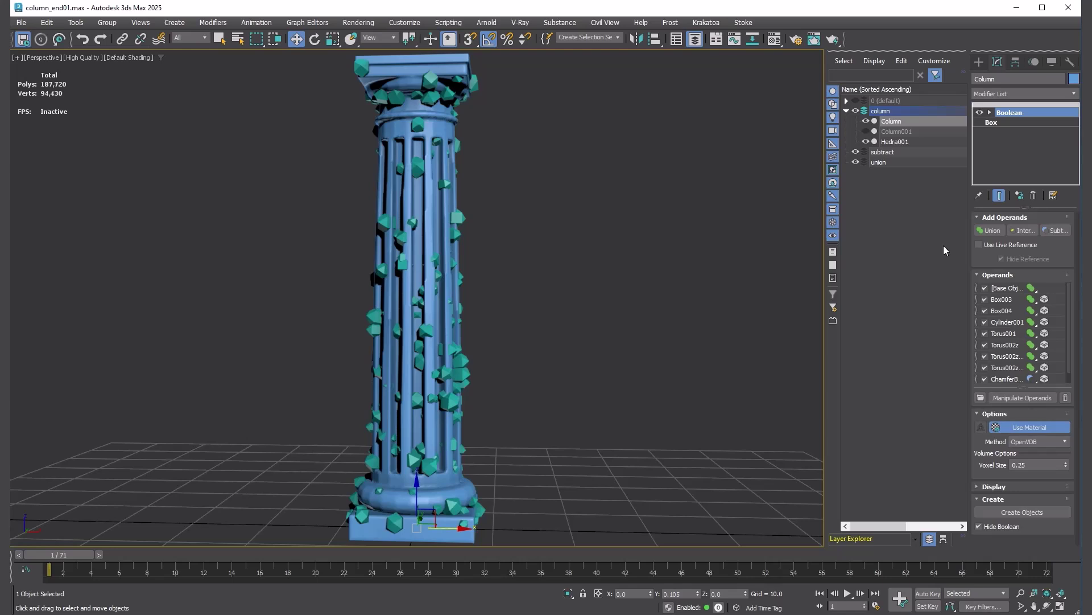
- Add a second OpenVDB Boolean at voxel size 0.25 on top, subtracting Hedra001
left_click(1013, 105)
left_click(1005, 94)
type("bool")
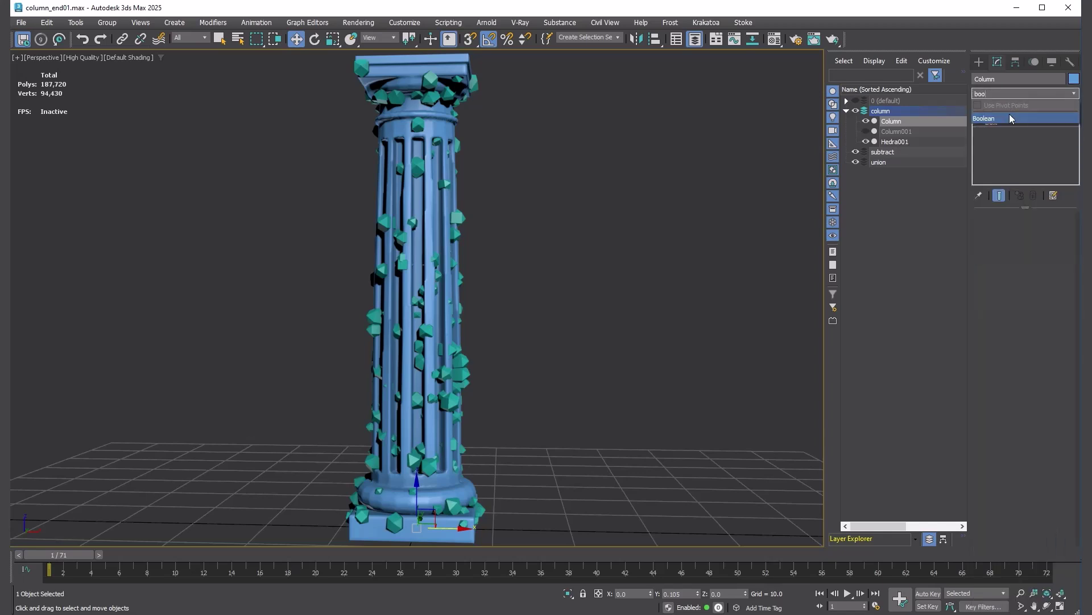
left_click(1012, 116)
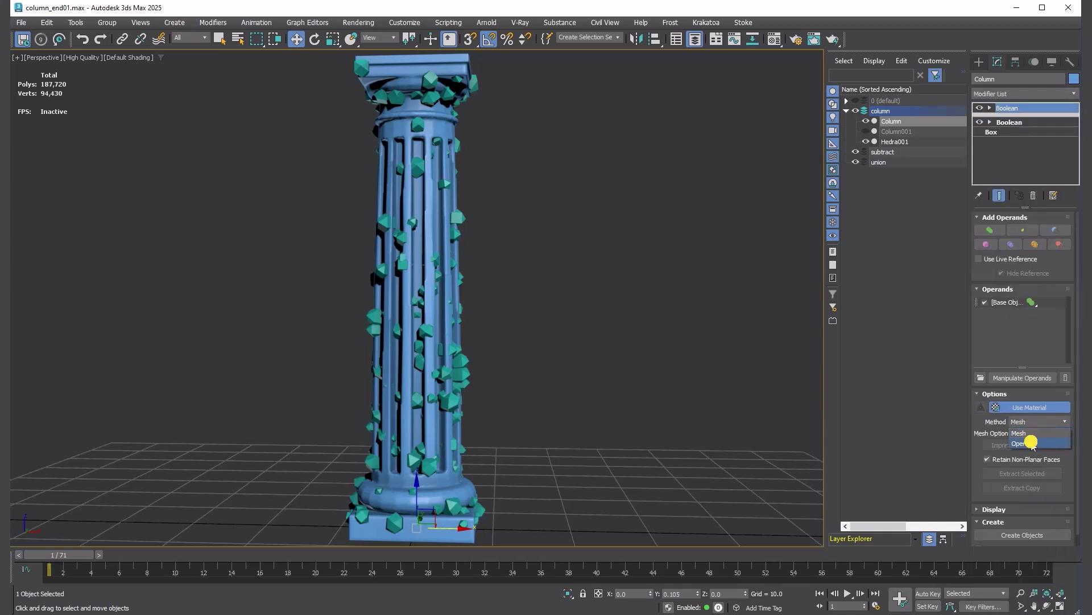
scroll(1039, 421, "down", 1)
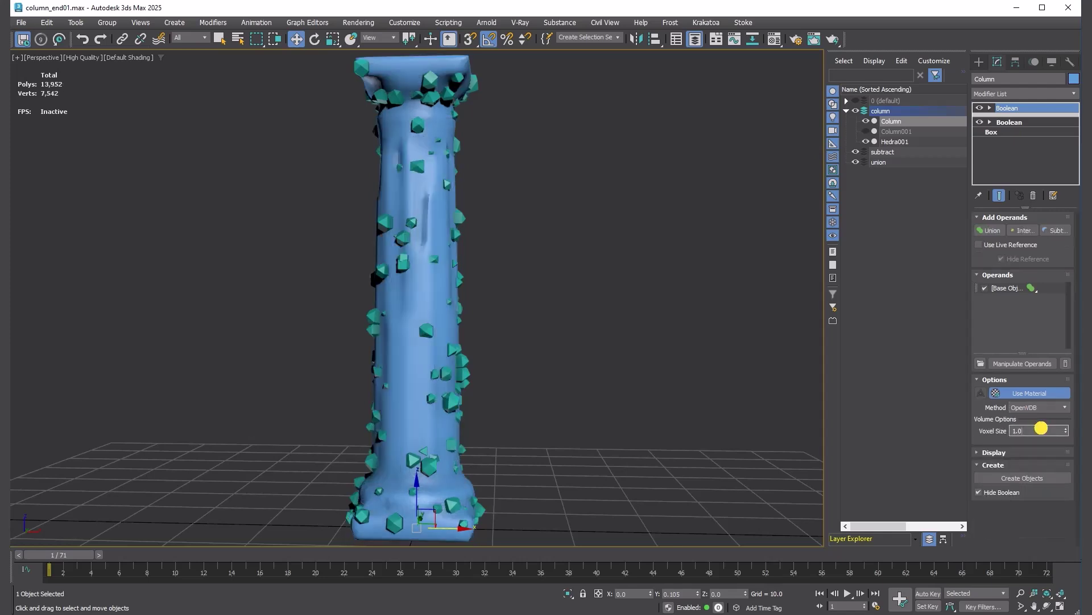
type("0.25")
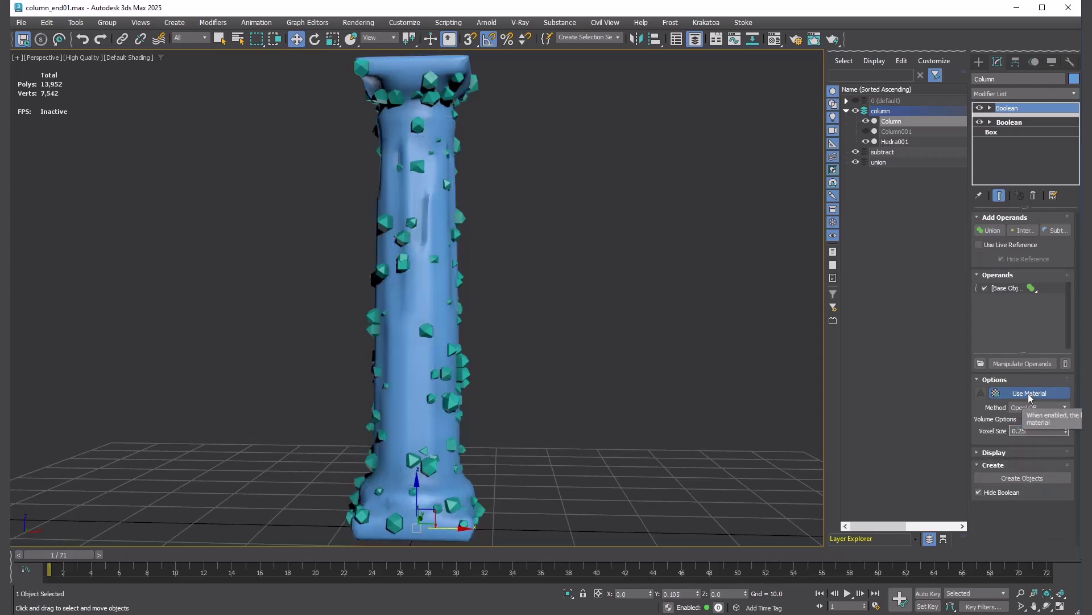
key("Return")
left_click(1056, 230)
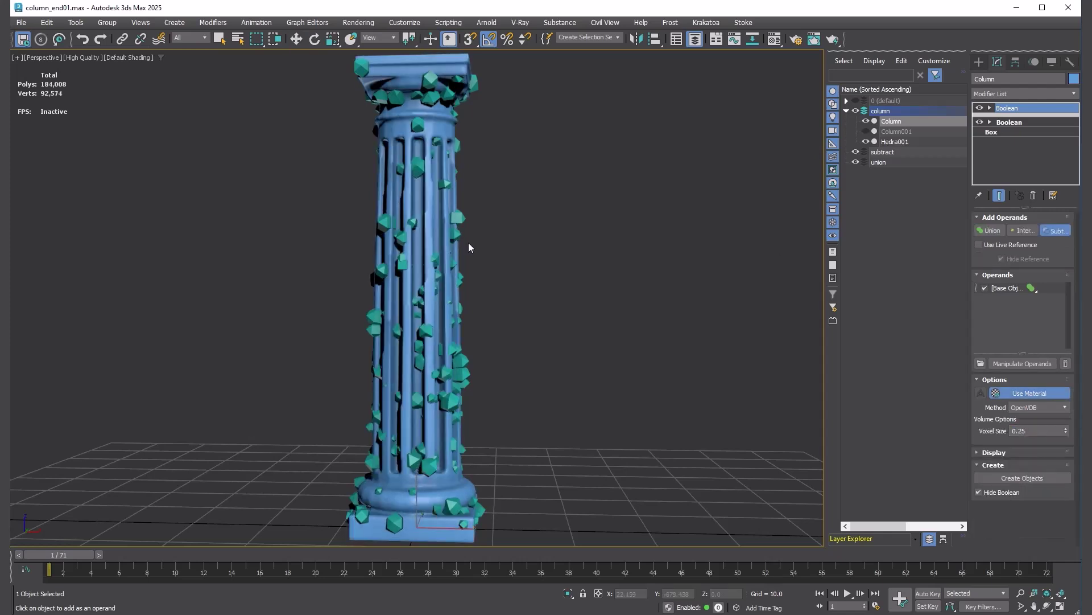
left_click(458, 216)
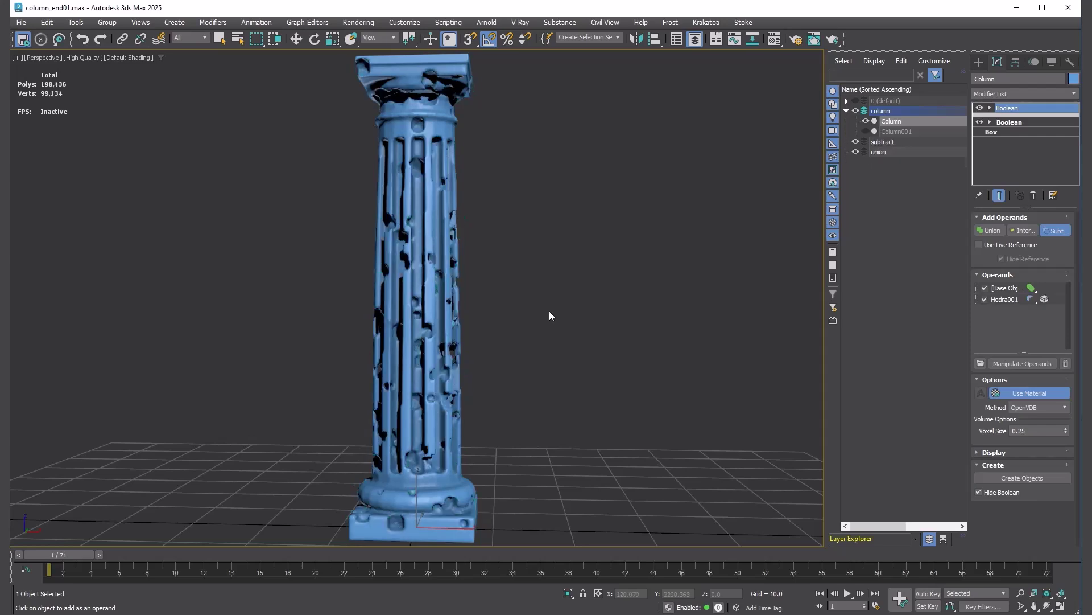
middle_click_drag(564, 363, 541, 343, "alt")
- Set the Hedra001 operand's radius to 0.6
left_click(1005, 299)
left_click(1001, 131)
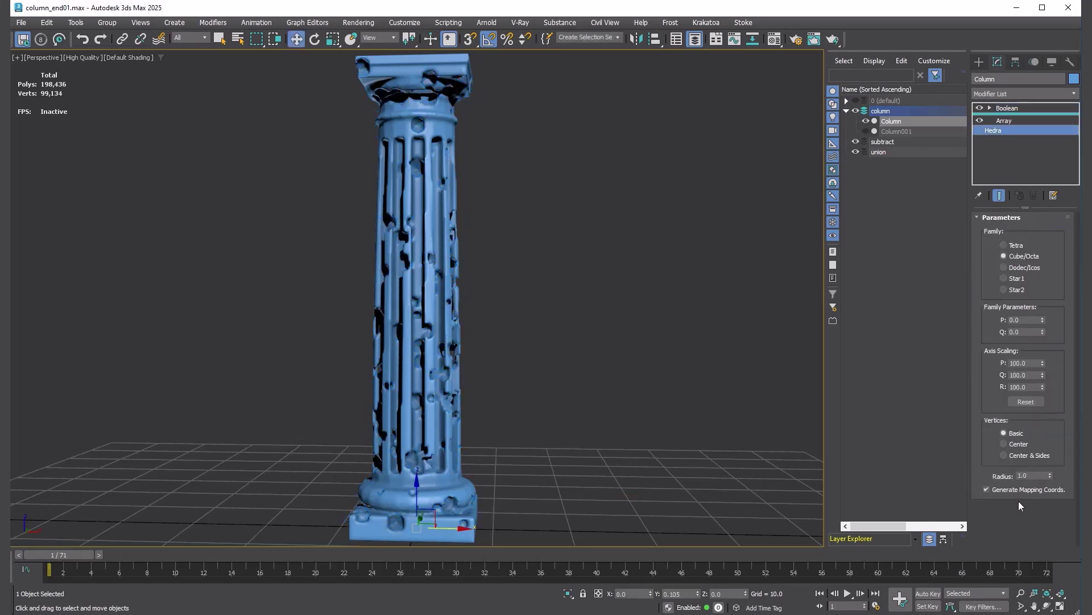
double_click(1033, 476)
type("0.6")
key("Return")
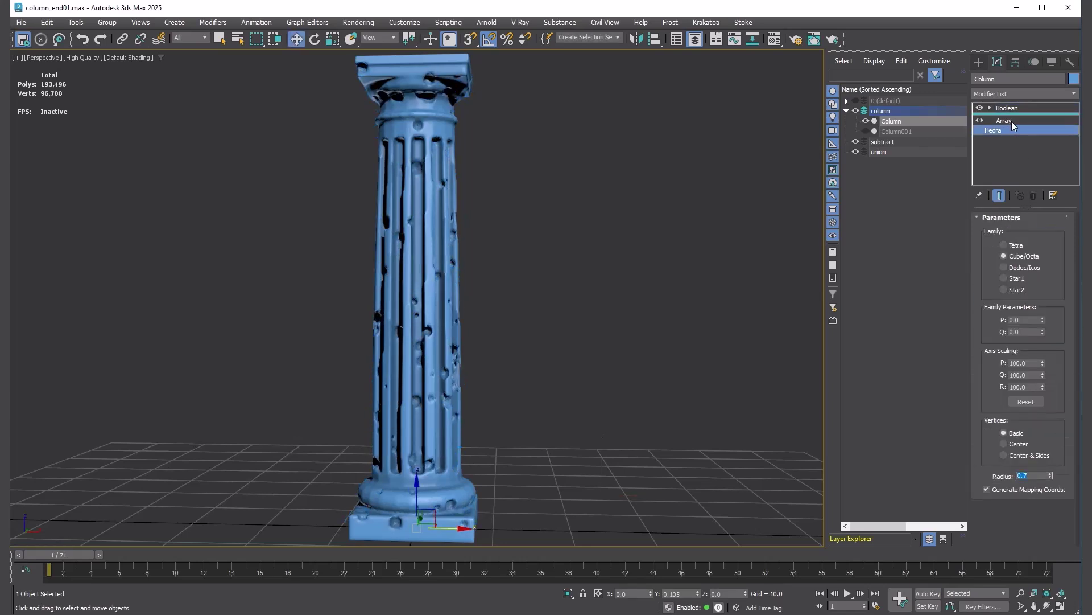
- Lower the operand Array's Remove percentage to 60%
left_click(1004, 121)
scroll(1039, 511, "down", 5)
double_click(1039, 448)
type("60")
key("Return")
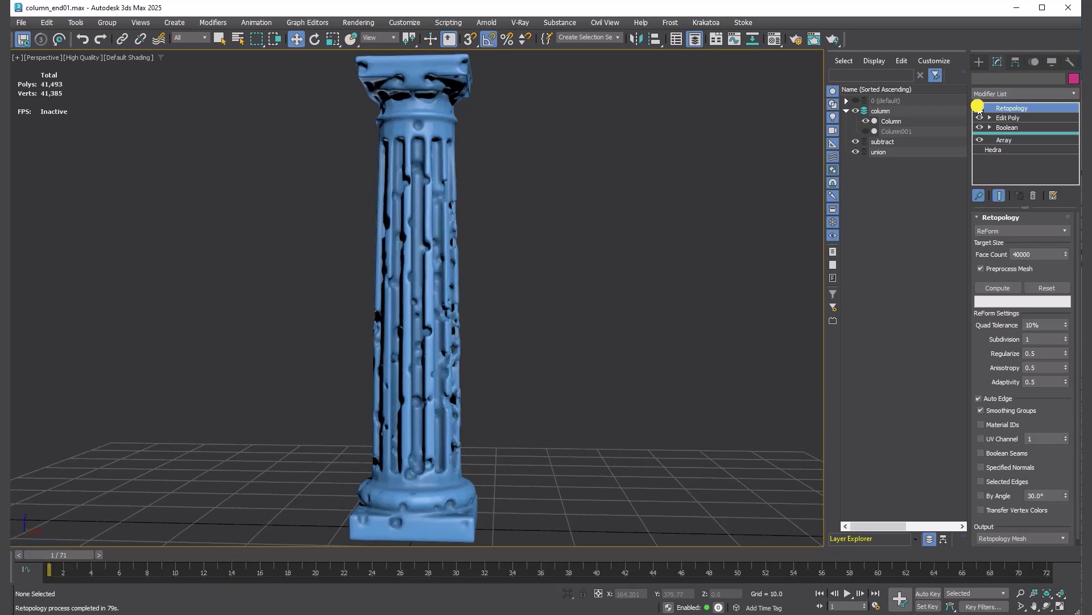
- Toggle the ReForm Retopology off and on to compare, then hide wireframe edges
left_click(979, 108)
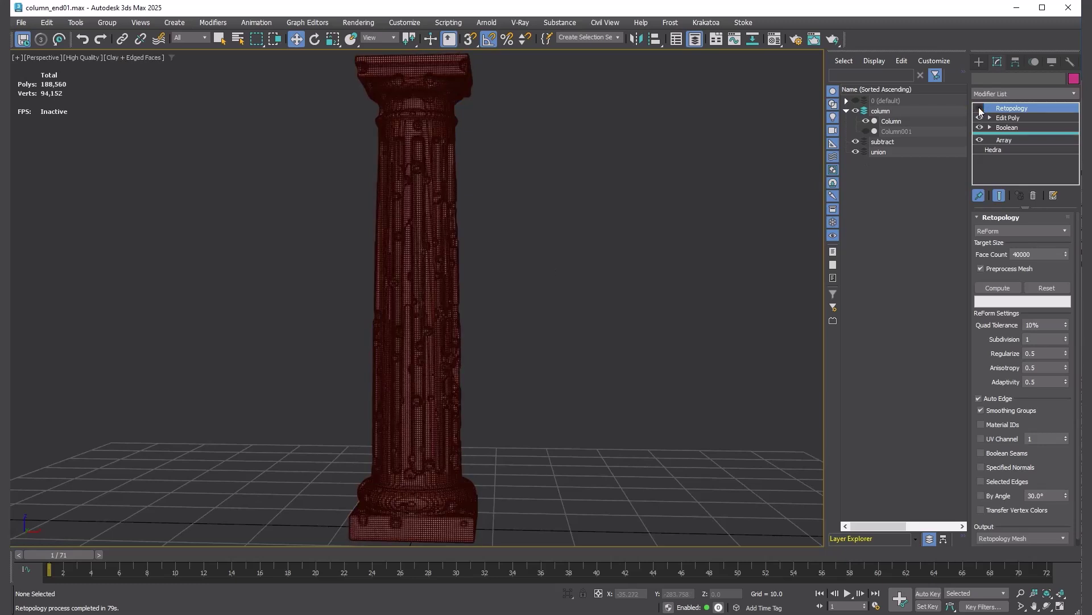
left_click(980, 108)
key("F4")
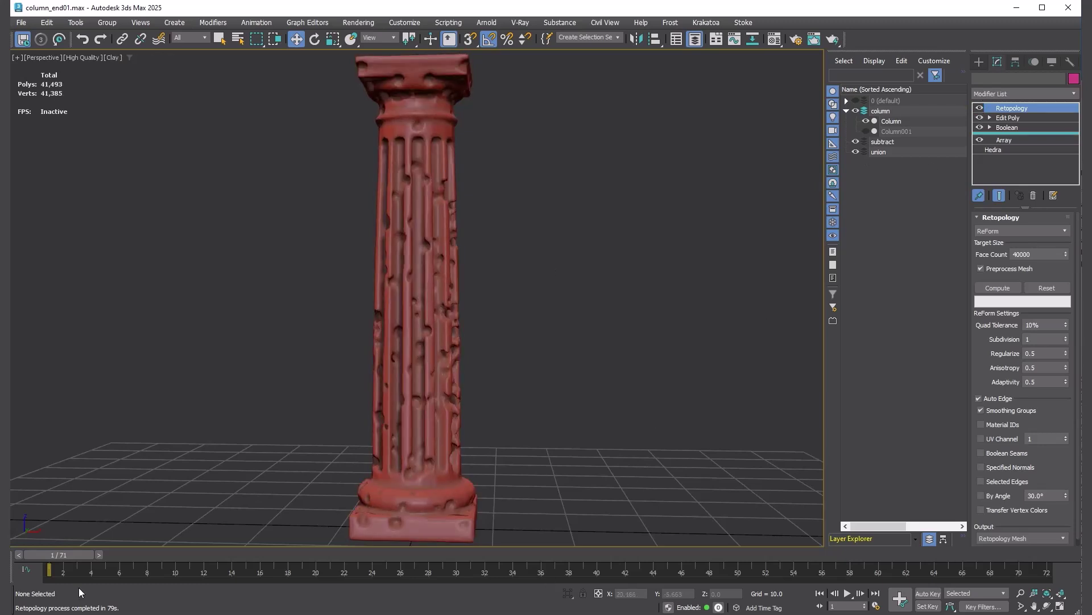